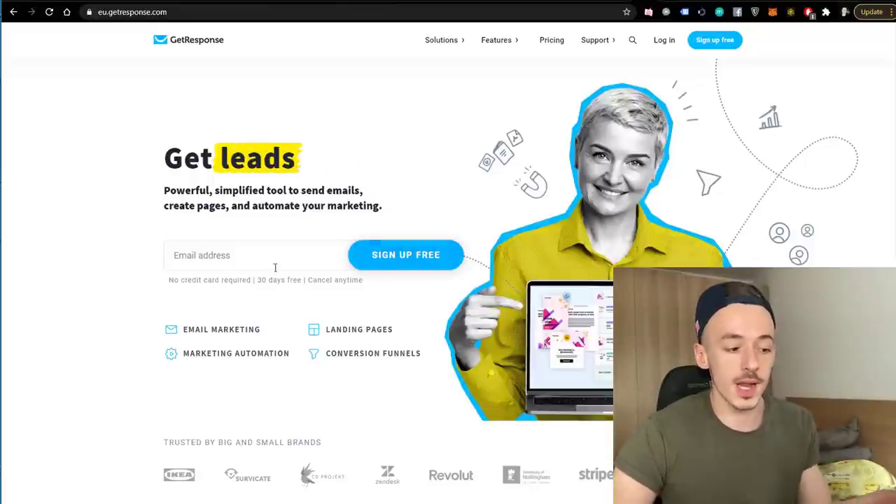
# Step: Go to the GetResponse account and open its landing pages overview
pyautogui.moveTo(138, 292); pyautogui.dragTo(283, 280)
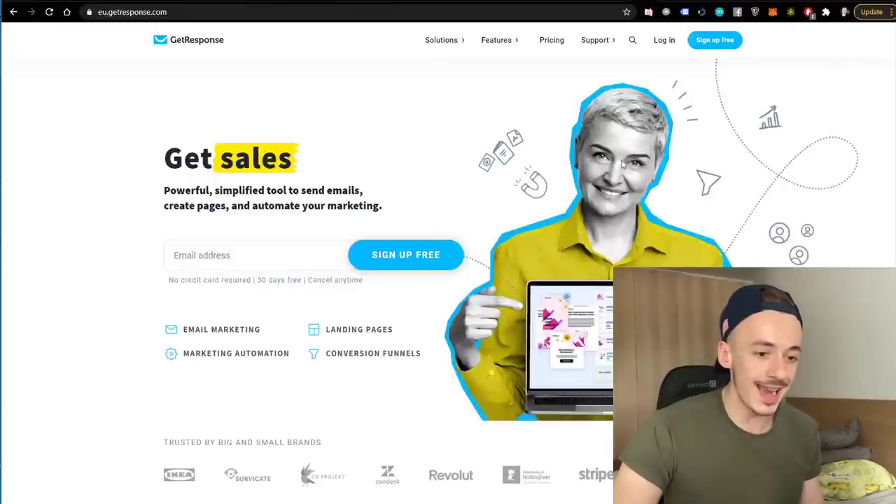
pyautogui.click(666, 2)
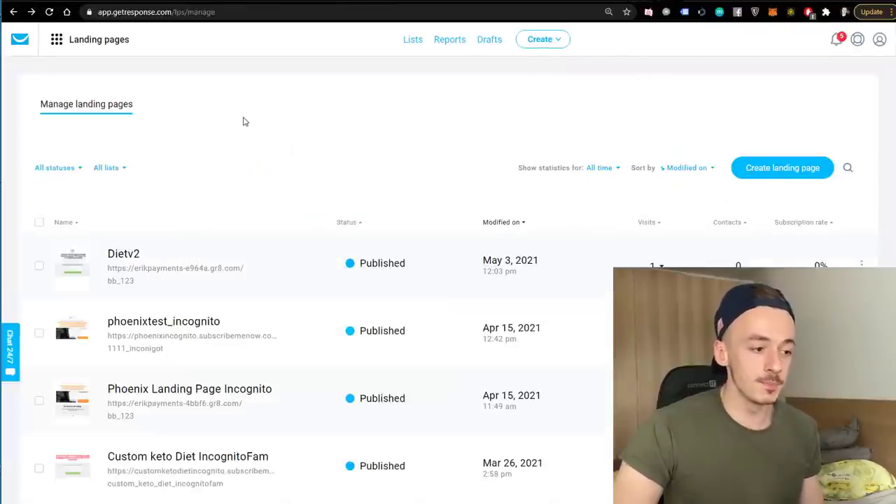
pyautogui.click(94, 46)
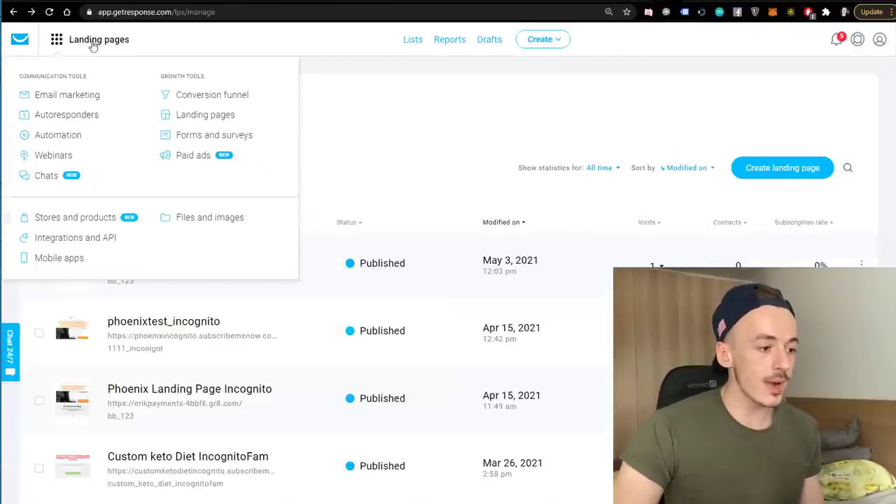
pyautogui.click(189, 119)
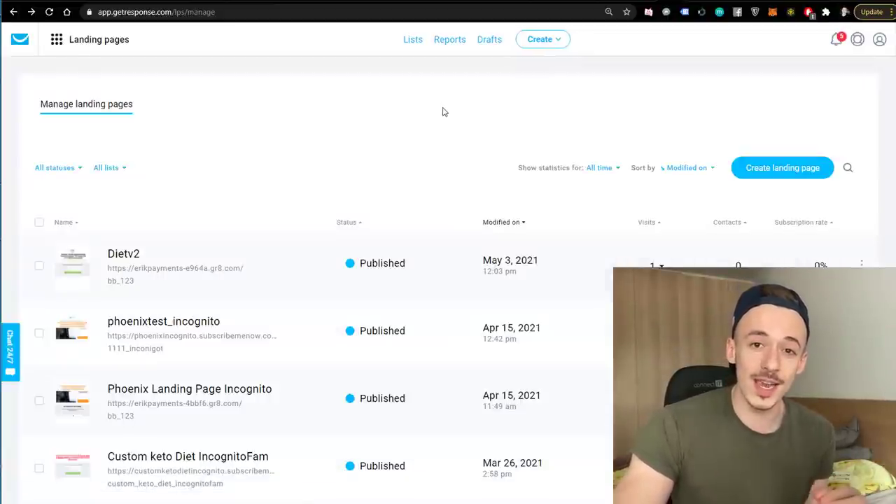
# Step: Create a landing page from the build-from-scratch template Plain Template 10 and name it smoothiedietincognito
pyautogui.click(792, 168)
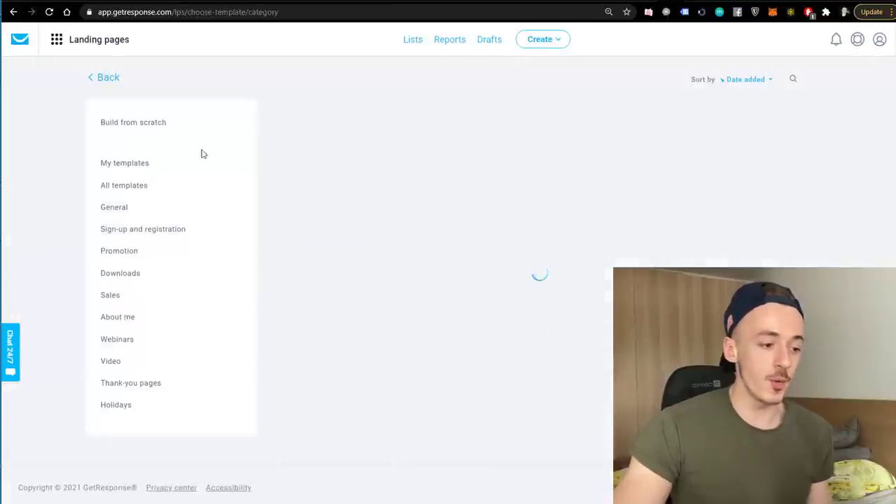
pyautogui.click(148, 126)
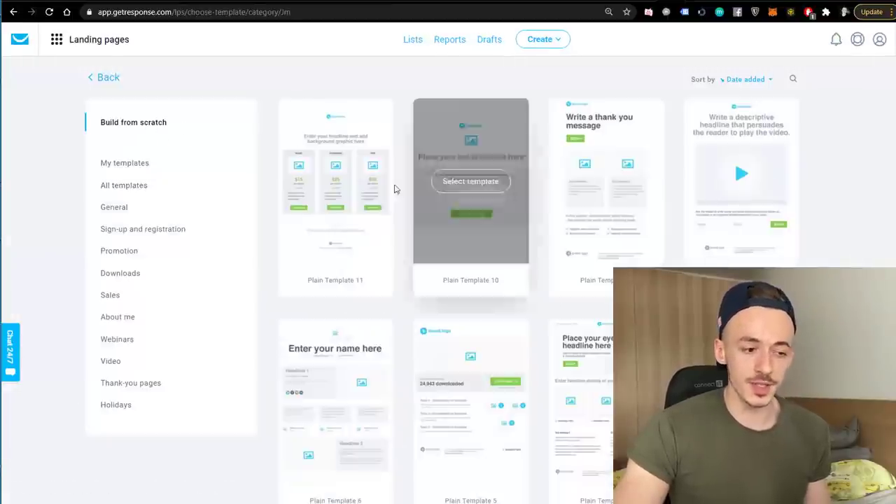
pyautogui.click(481, 188)
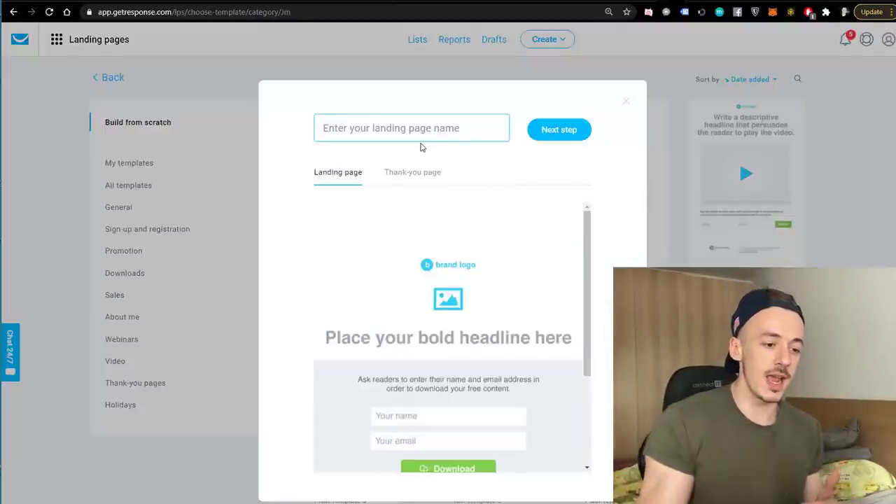
pyautogui.write('smoothiedietincognito')
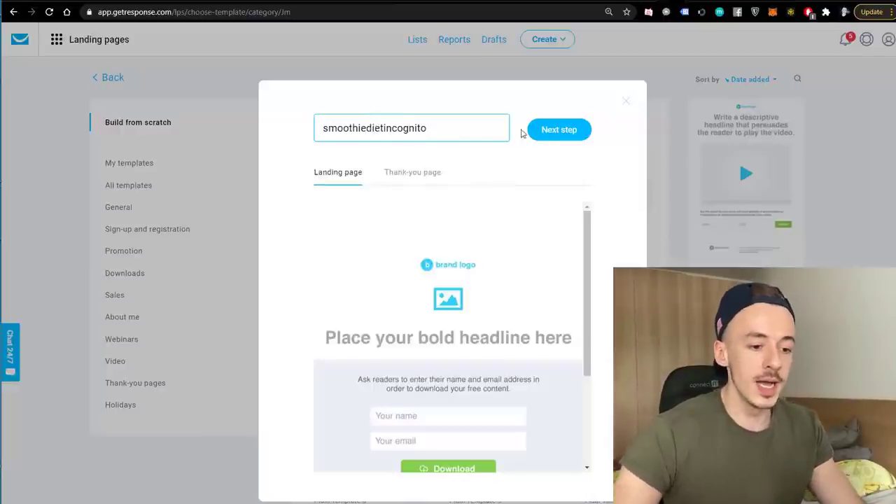
pyautogui.click(546, 136)
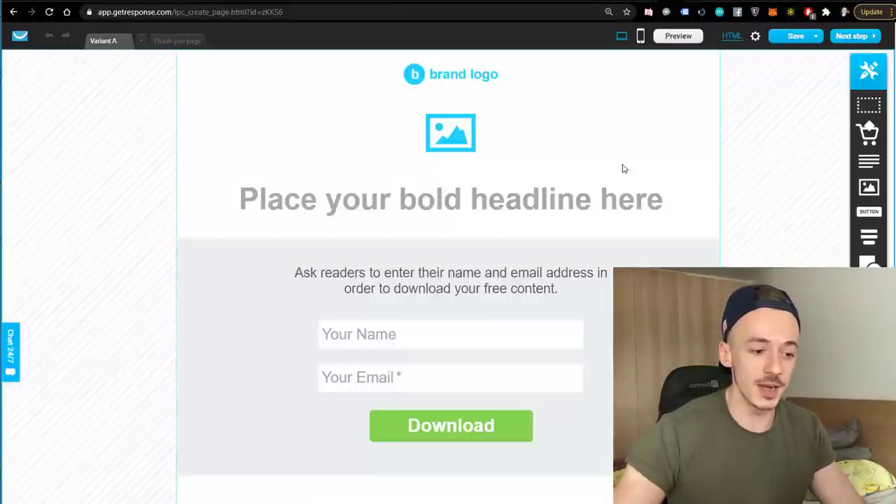
# Step: Delete the brand logo from the landing page and move the image placeholder up into its place
pyautogui.click(465, 77)
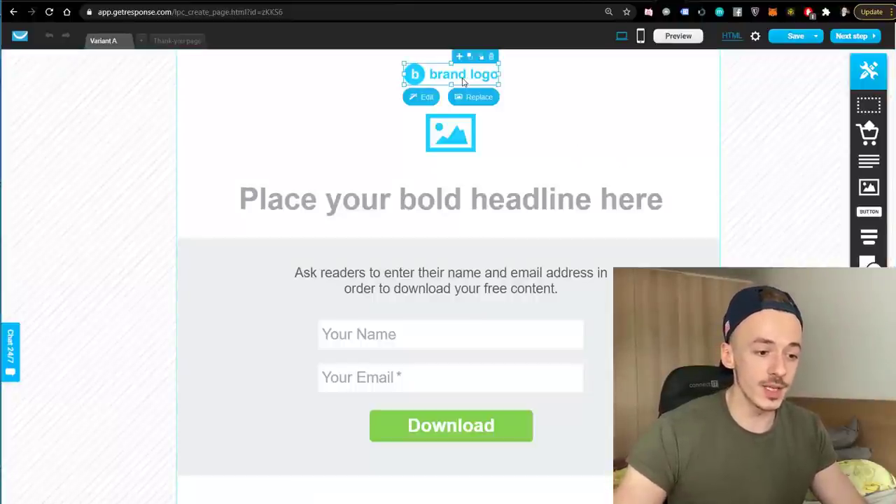
pyautogui.click(491, 59)
pyautogui.moveTo(451, 136); pyautogui.dragTo(452, 91)
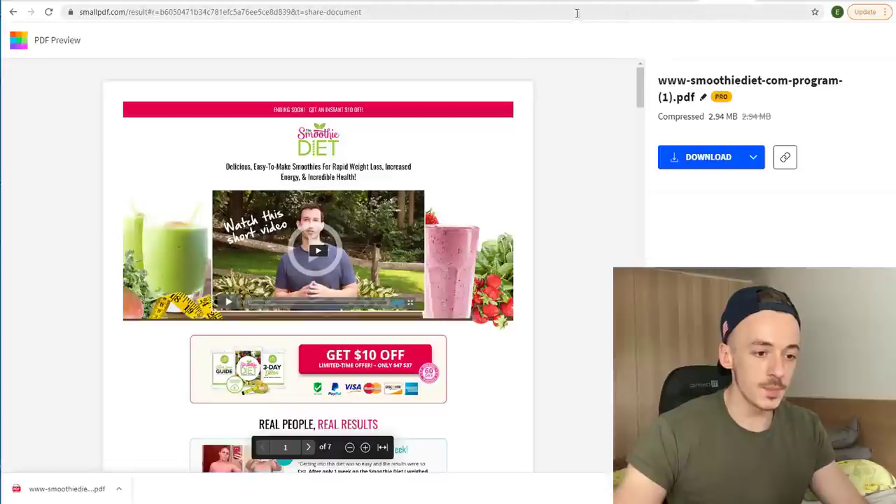
# Step: Copy the image address of the Smoothie Diet logo from the smoothiediet.com sales page
pyautogui.click(560, 1)
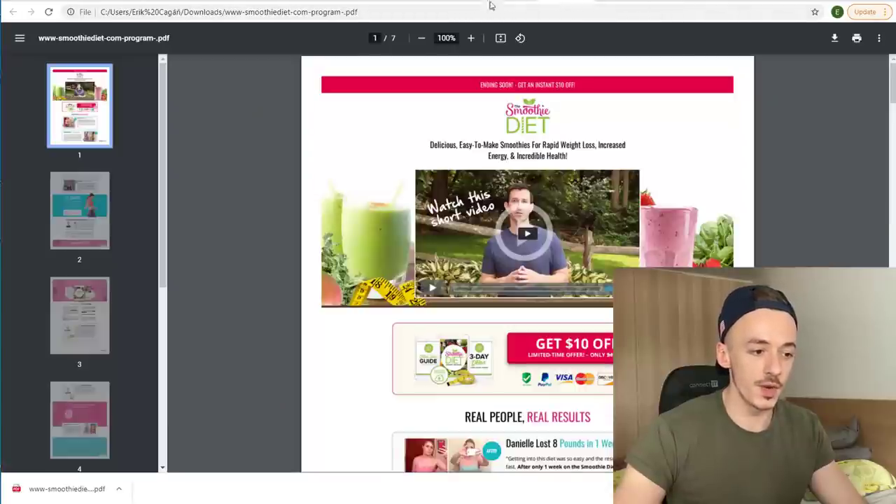
pyautogui.click(301, 0)
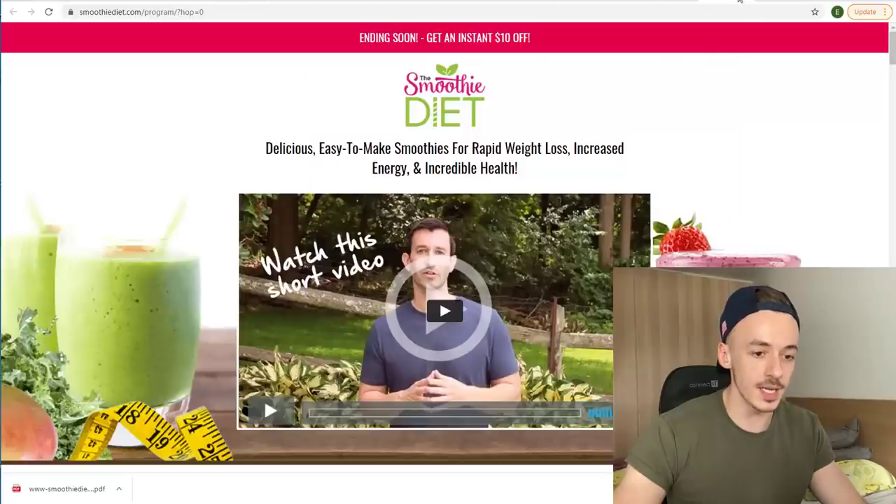
pyautogui.rightClick(451, 103)
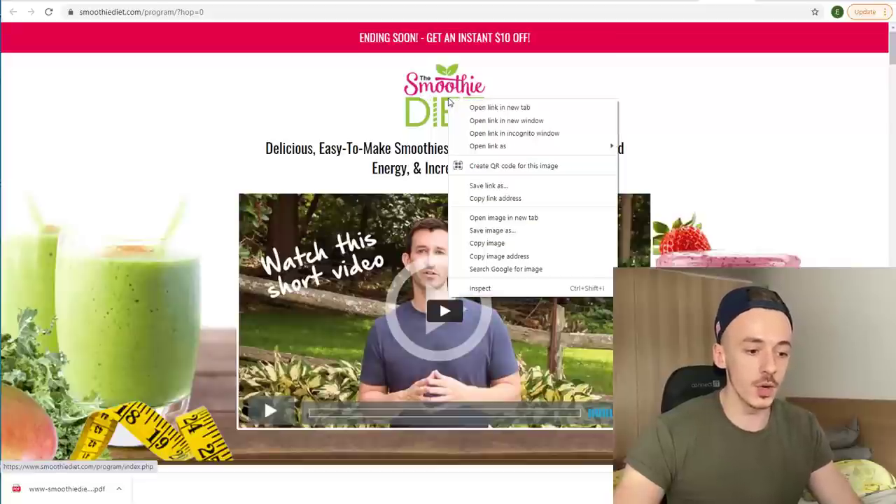
pyautogui.click(518, 261)
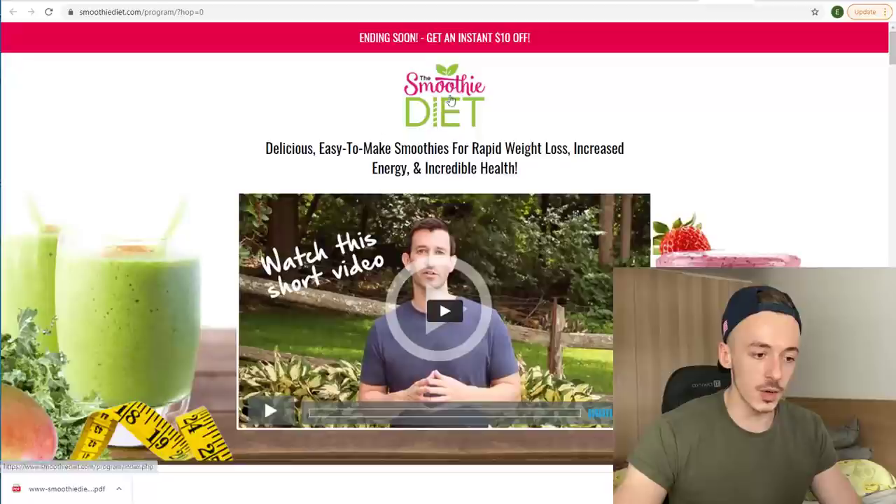
pyautogui.rightClick(442, 86)
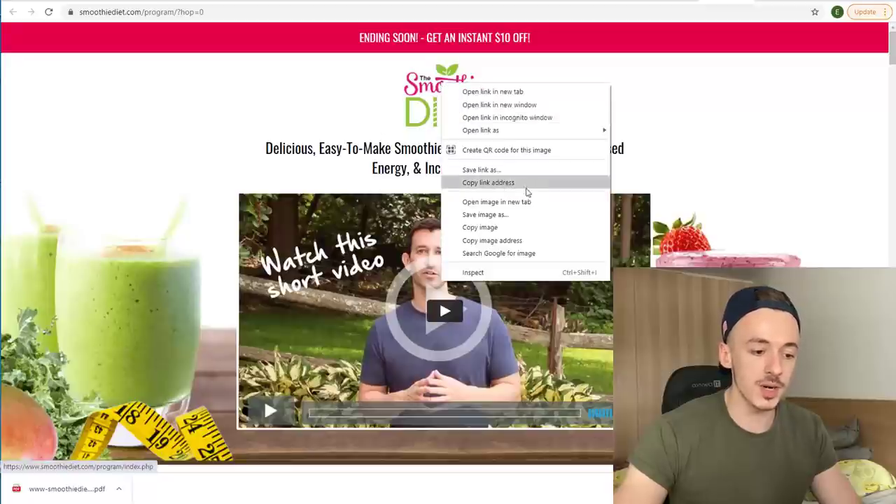
pyautogui.click(502, 246)
# Step: Back in the landing page editor, replace the image placeholder with the Smoothie Diet logo imported from the copied URL
pyautogui.hotkey('alt', 'Tab')
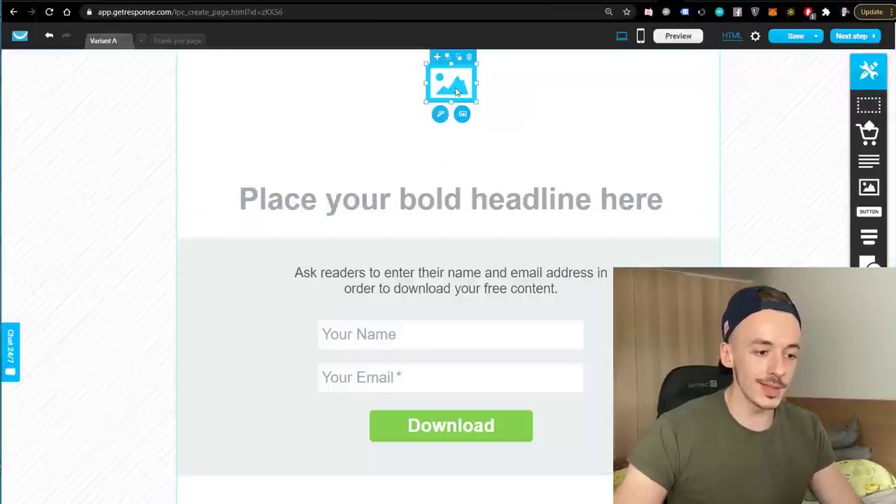
pyautogui.click(462, 113)
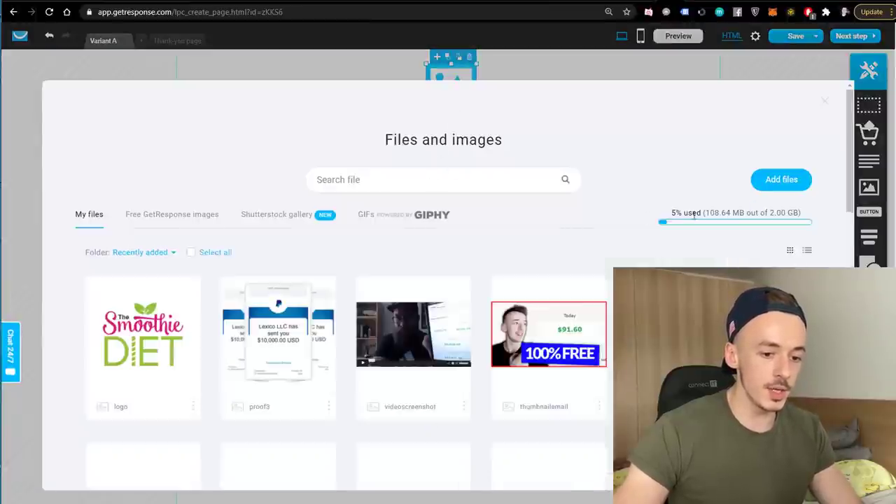
pyautogui.click(777, 182)
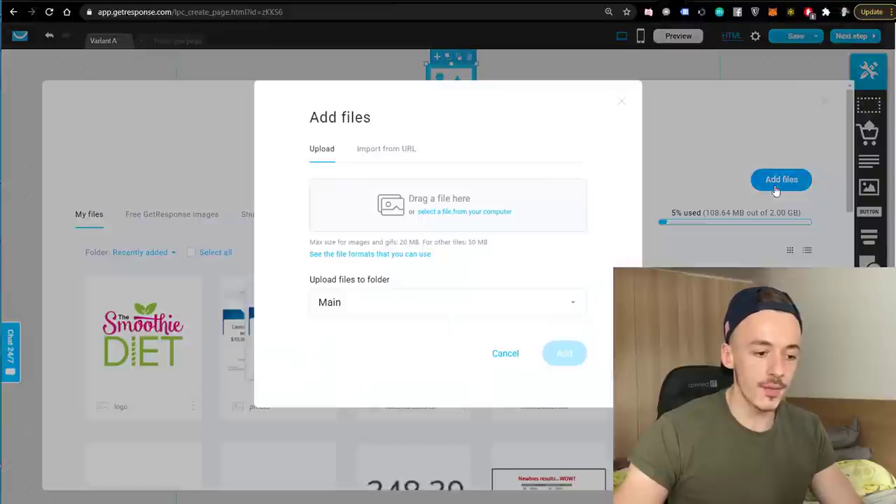
pyautogui.click(392, 156)
pyautogui.click(410, 203)
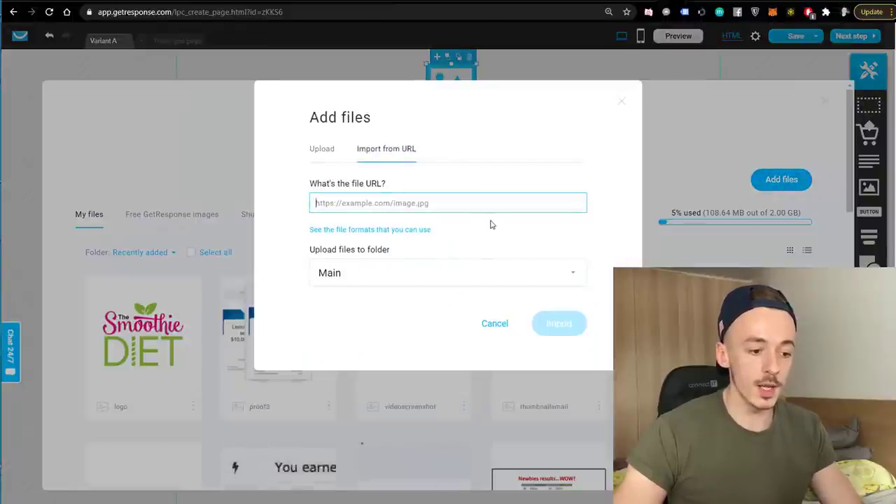
pyautogui.hotkey('ctrl', 'v')
pyautogui.click(574, 325)
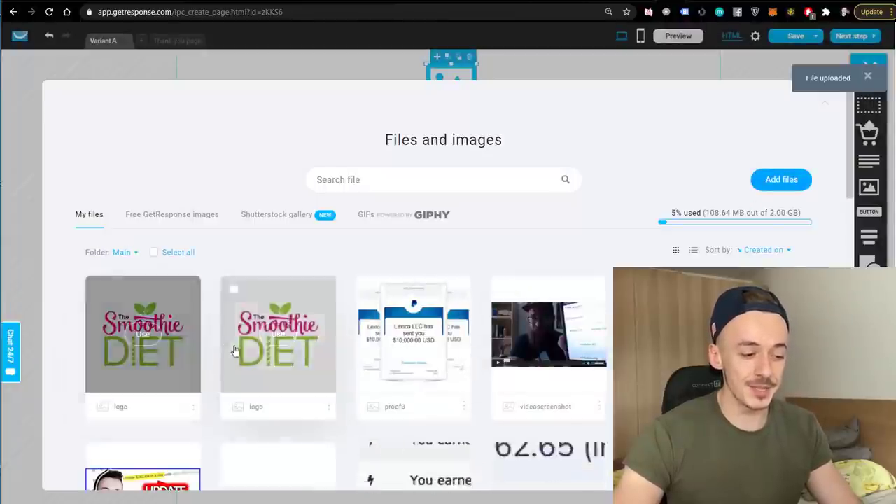
pyautogui.click(276, 336)
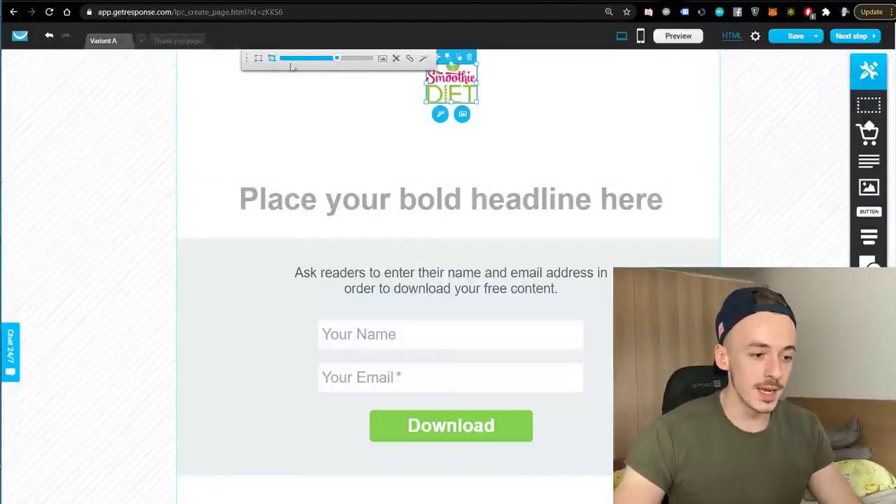
# Step: Scale the logo down to fit its frame, enlarge the frame and centre the logo above the headline
pyautogui.moveTo(336, 61); pyautogui.dragTo(324, 65)
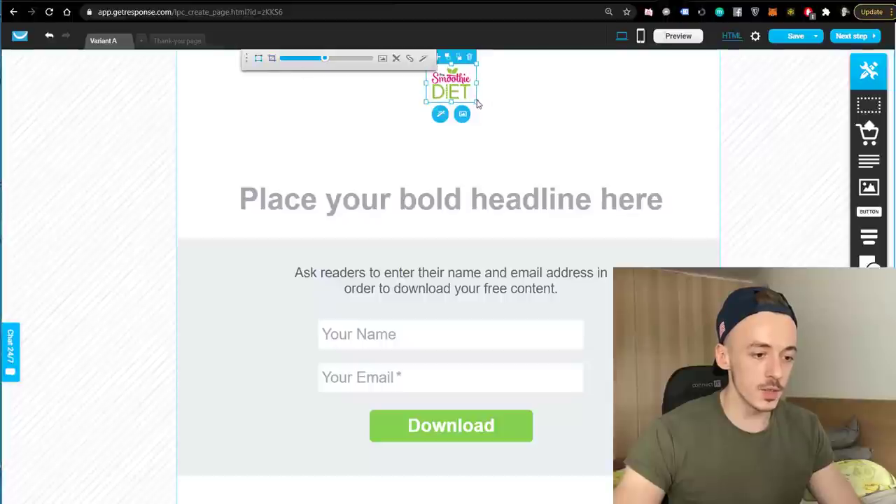
pyautogui.moveTo(476, 104); pyautogui.dragTo(516, 131)
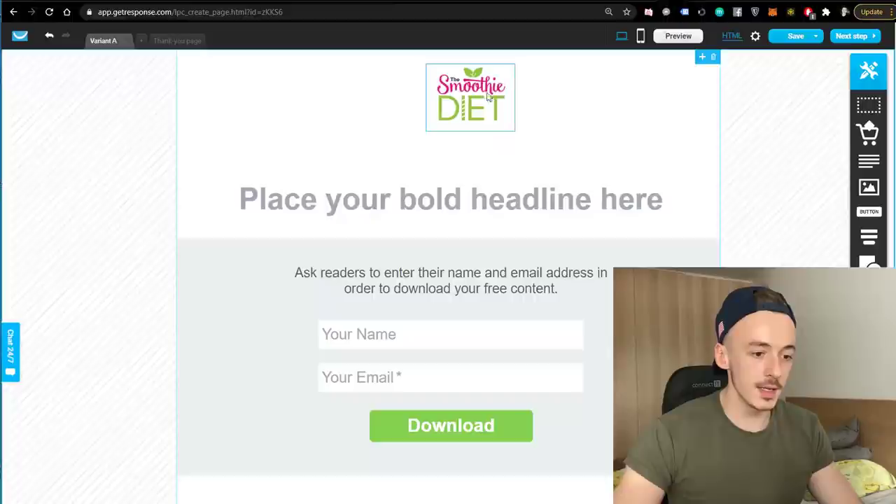
pyautogui.moveTo(488, 97)
pyautogui.mouseDown()
pyautogui.moveTo(457, 95)
pyautogui.moveTo(471, 95)
pyautogui.mouseUp()
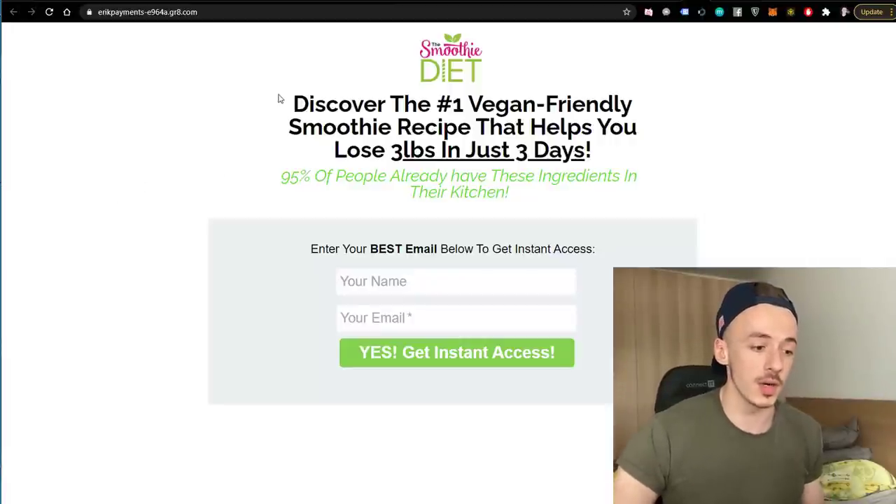
# Step: Replace the placeholder headline with the "Discover The #1 Vegan-Friendly Smoothie Recipe" headline copied in full from the published example page
pyautogui.moveTo(331, 94); pyautogui.dragTo(640, 113)
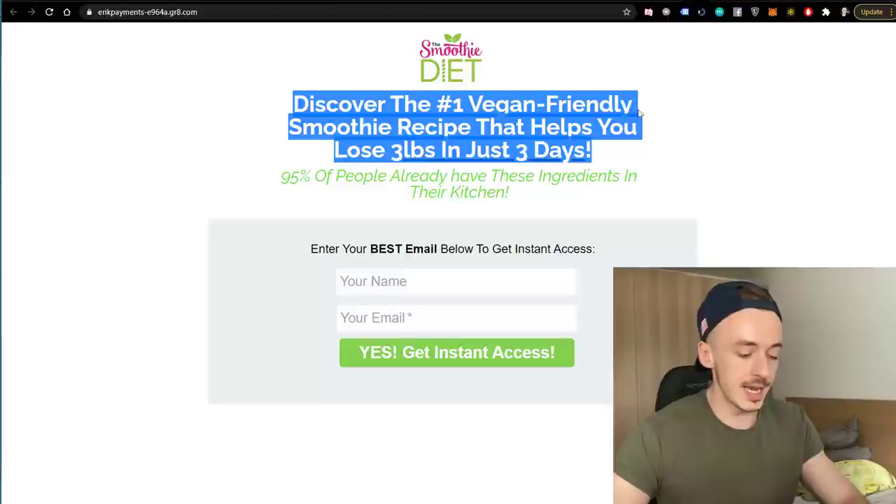
pyautogui.click(683, 3)
pyautogui.doubleClick(477, 201)
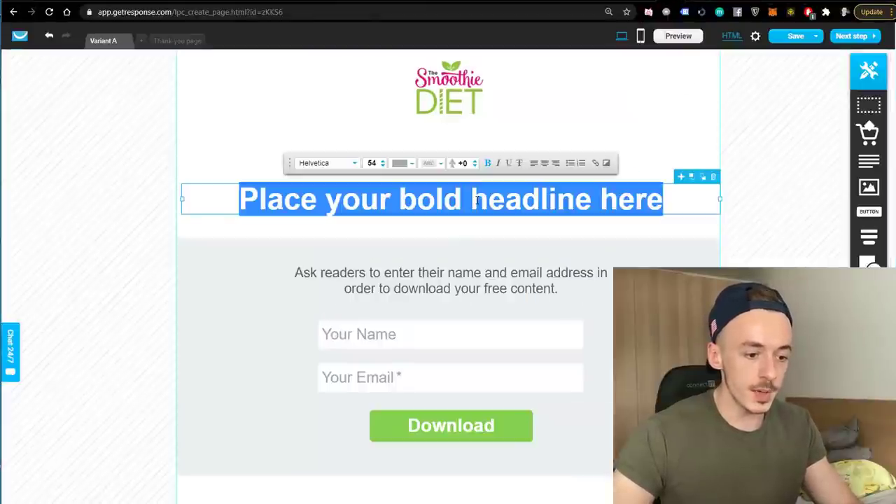
pyautogui.hotkey('ctrl', 'v')
# Step: Format the whole headline in black (#000000), Raleway font, size 45
pyautogui.hotkey('ctrl', 'a')
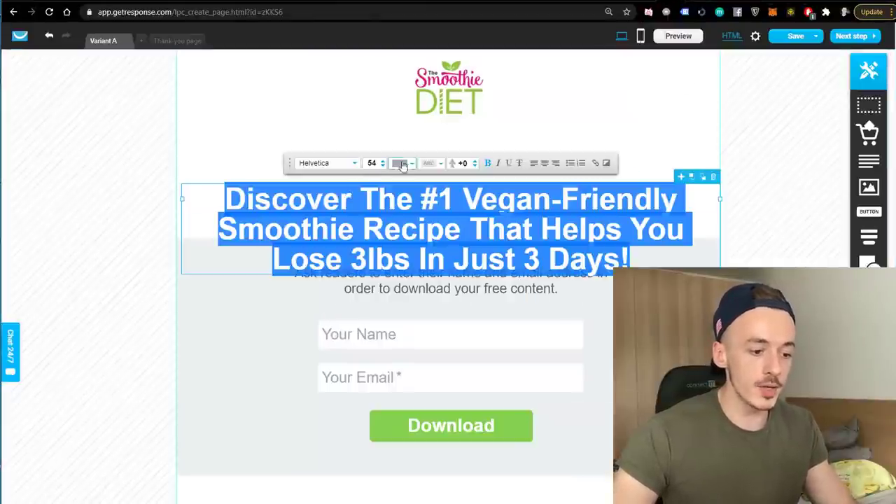
pyautogui.click(403, 164)
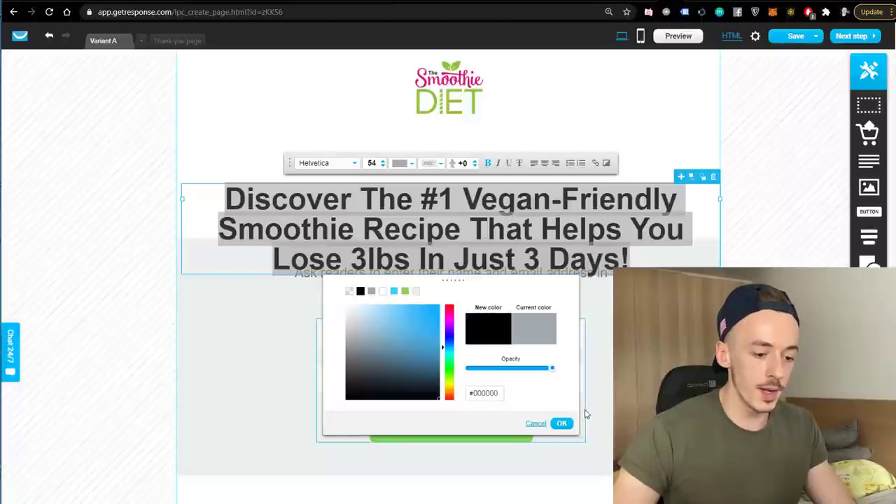
pyautogui.click(562, 423)
pyautogui.click(318, 165)
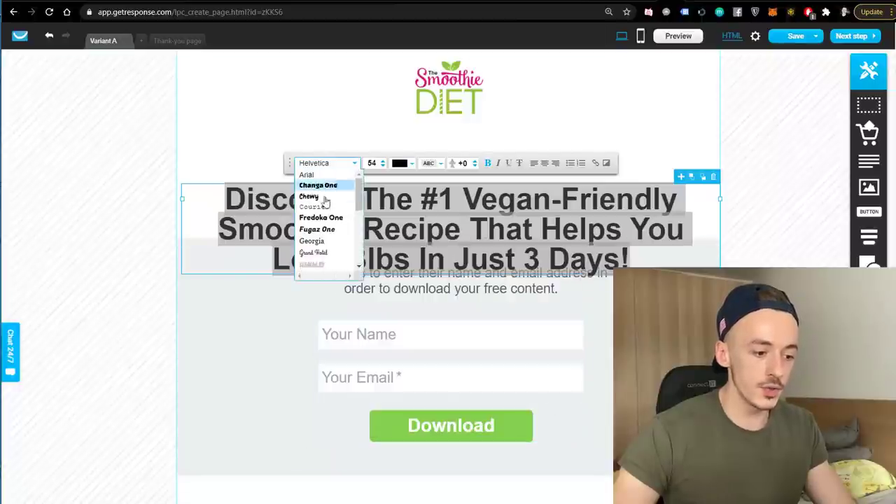
pyautogui.scroll(-4, 329, 203)
pyautogui.scroll(-2, 337, 207)
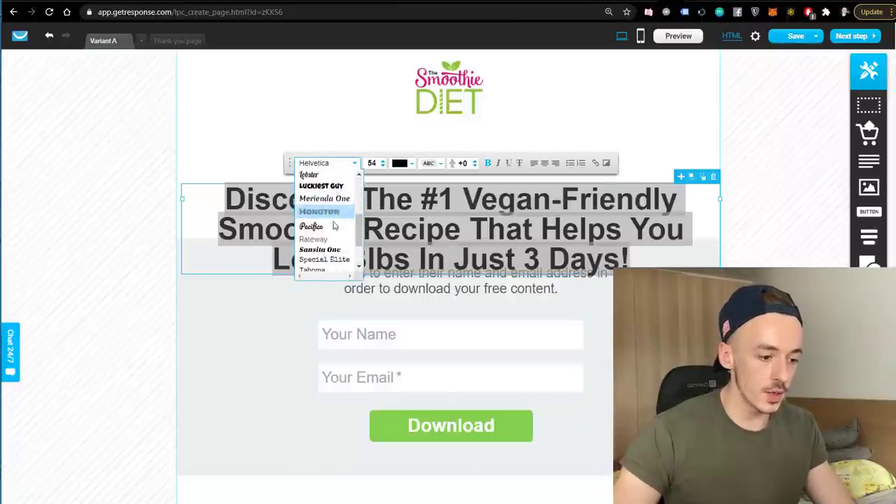
pyautogui.click(321, 236)
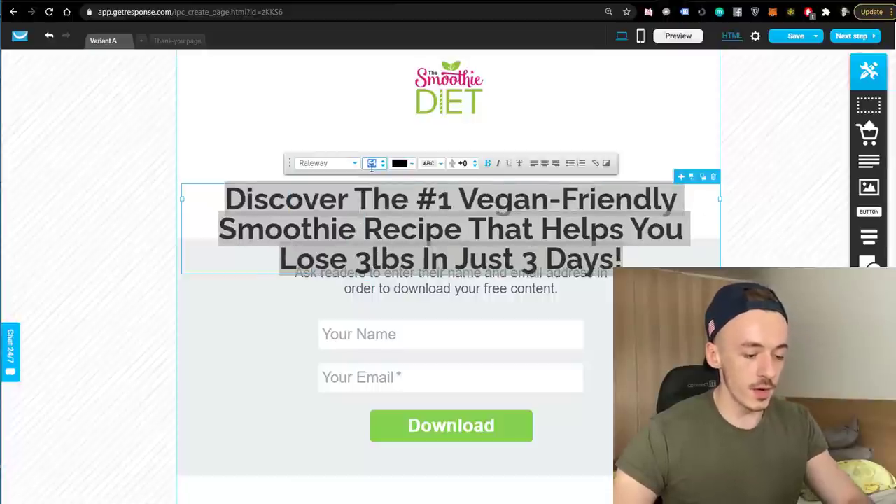
pyautogui.write('45')
pyautogui.press('Return')
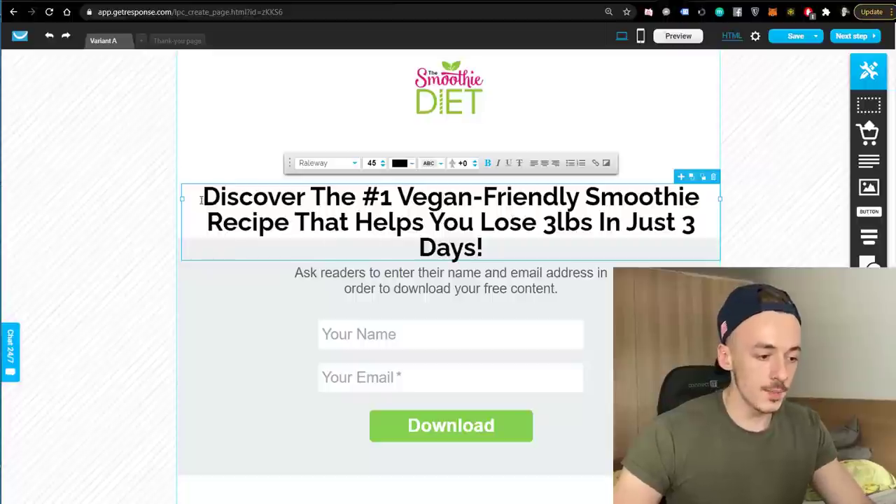
# Step: Narrow the headline's text box and place it centred directly beneath the Smoothie Diet logo
pyautogui.click(193, 223)
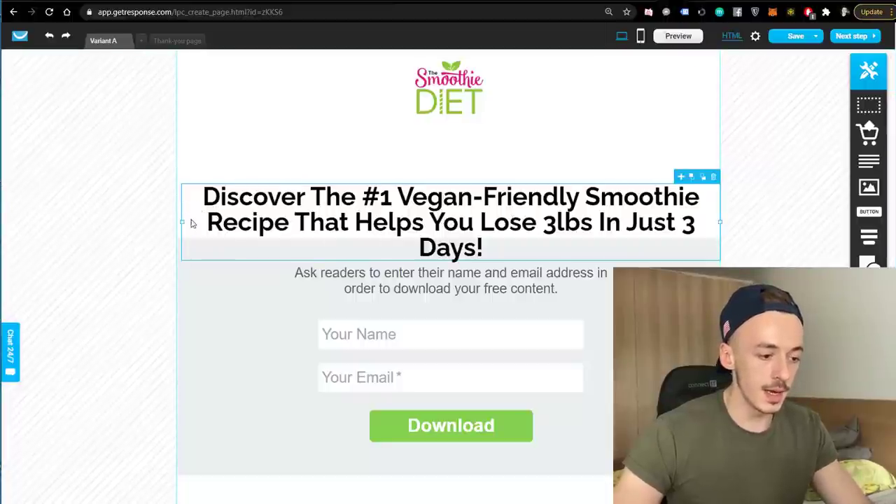
pyautogui.moveTo(183, 222); pyautogui.dragTo(327, 221)
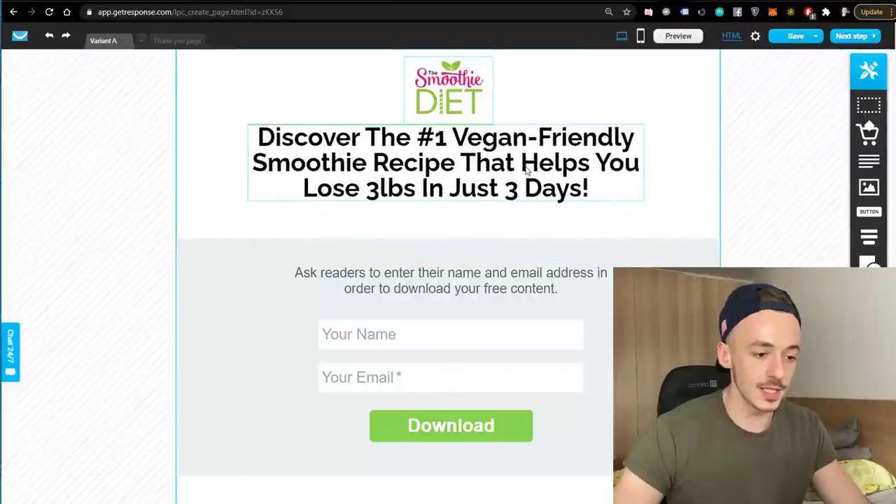
# Step: Duplicate the headline beneath itself and replace the copy's text with "95% Of People Already have These Ingredients In Their Kitchen!" from the published example page
pyautogui.moveTo(605, 119); pyautogui.dragTo(637, 231)
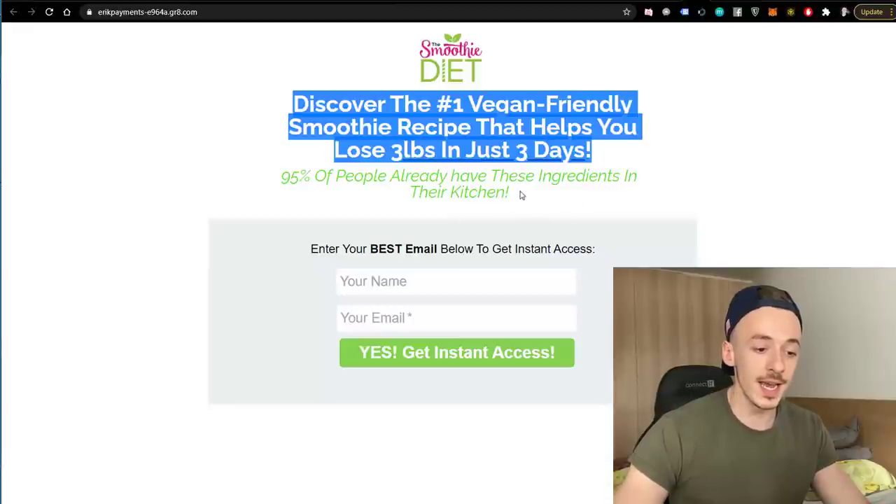
pyautogui.moveTo(520, 196); pyautogui.dragTo(280, 183)
pyautogui.hotkey('ctrl', 'Tab')
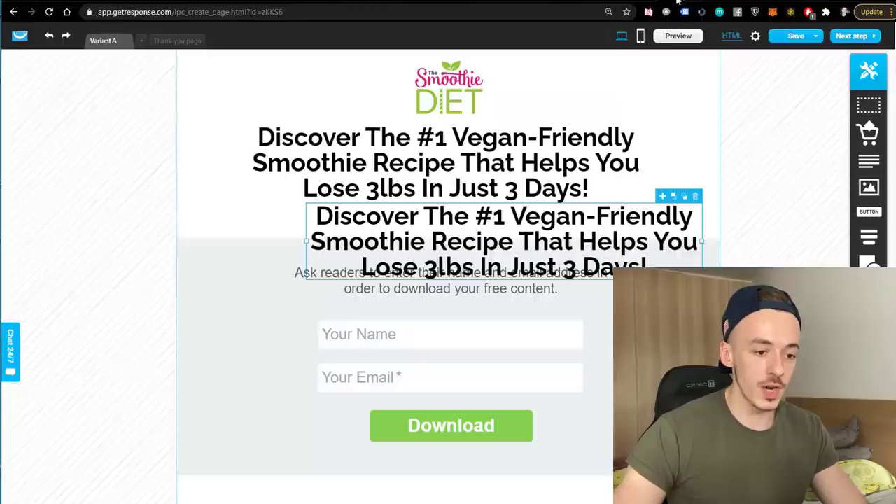
pyautogui.tripleClick(603, 238)
pyautogui.write('95% Of People Already have These Ingredients In Their Kitchen!')
# Step: Format the whole subheadline in bright green, italic without bold, at size 30
pyautogui.tripleClick(425, 204)
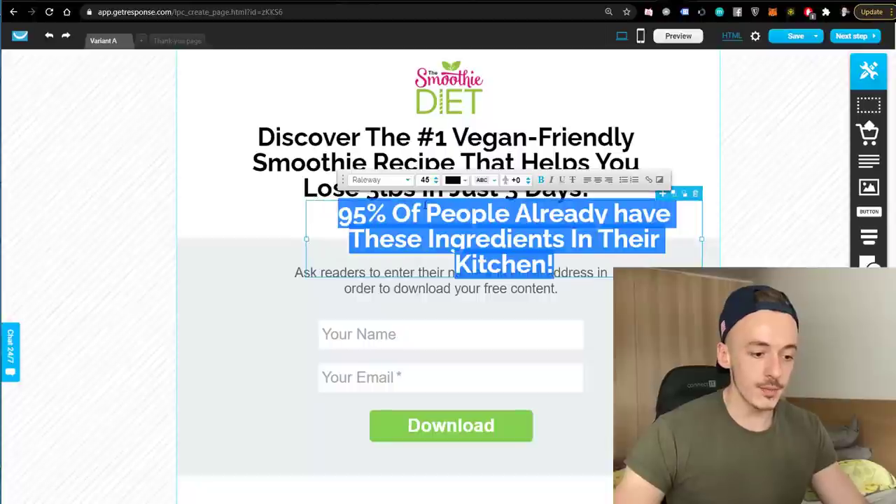
pyautogui.click(453, 179)
pyautogui.moveTo(172, 147); pyautogui.dragTo(179, 82)
pyautogui.click(282, 196)
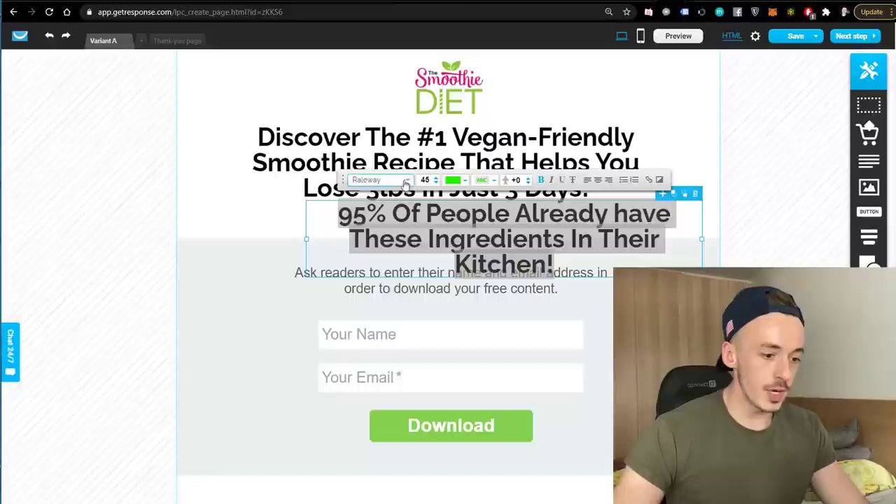
pyautogui.click(552, 180)
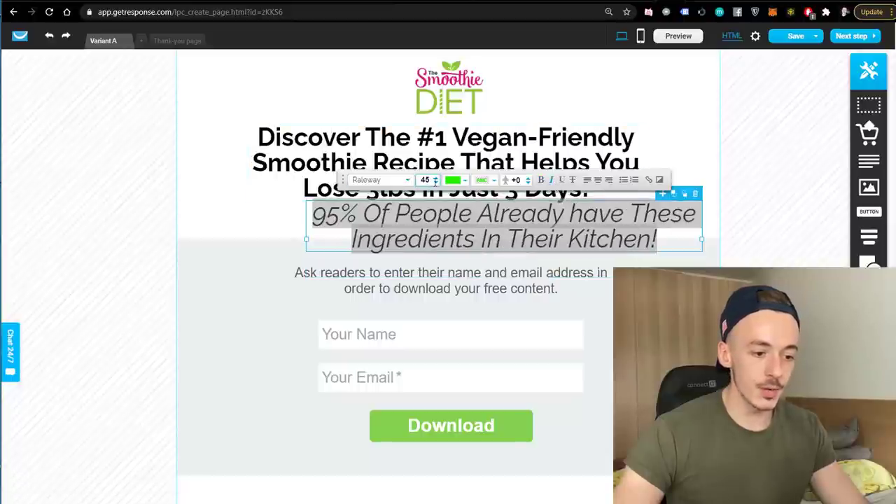
pyautogui.doubleClick(424, 180)
pyautogui.write('30')
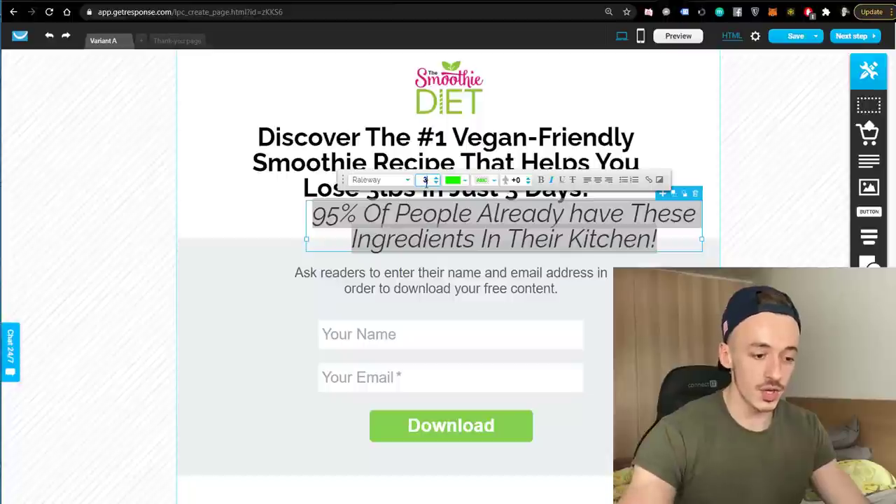
pyautogui.press('Return')
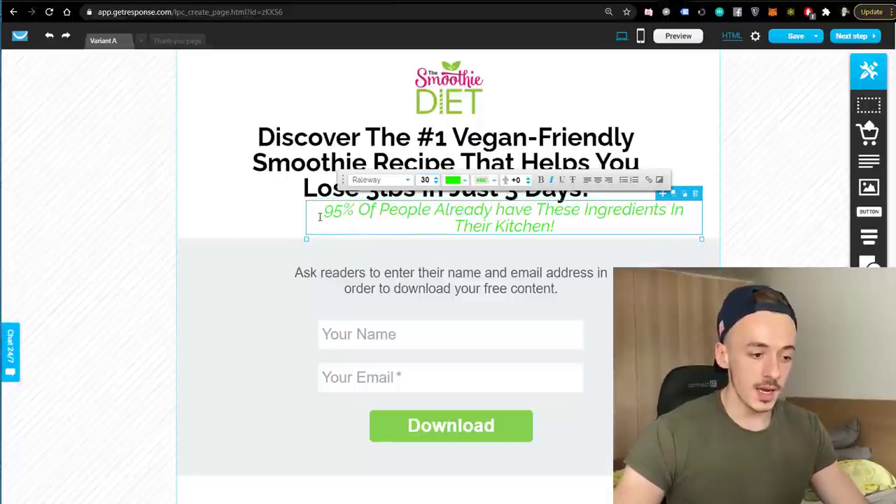
# Step: Bold "95% Of People" and underline "In Their Kitchen!" in the subheadline, and position it centred between the headline and the form section
pyautogui.moveTo(319, 217); pyautogui.dragTo(427, 209)
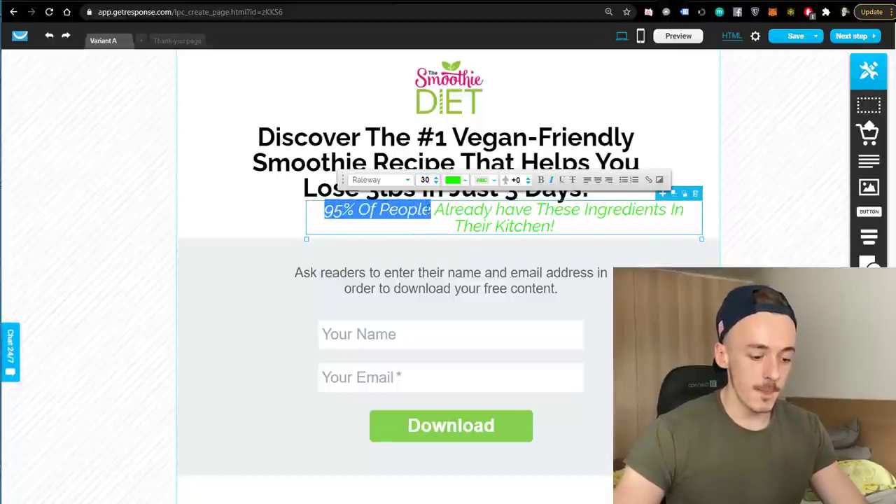
pyautogui.hotkey('ctrl', 'b')
pyautogui.click(435, 210)
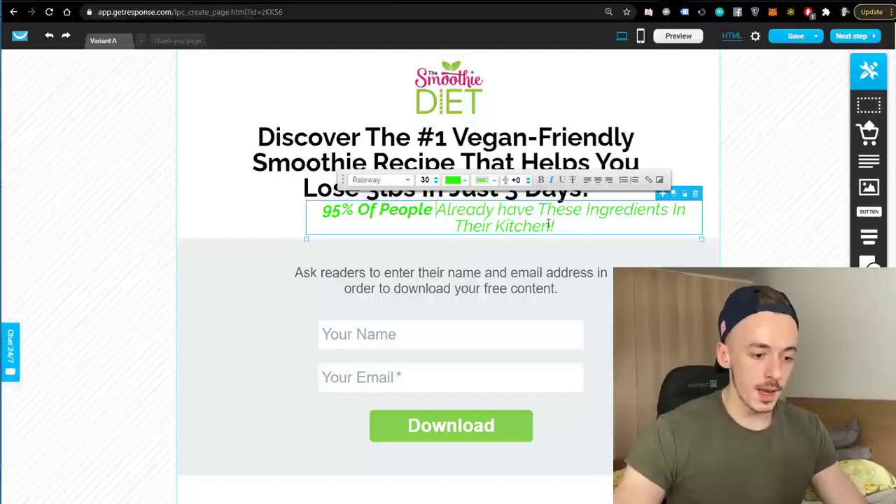
pyautogui.moveTo(670, 208); pyautogui.dragTo(624, 258)
pyautogui.hotkey('ctrl', 'u')
pyautogui.click(748, 206)
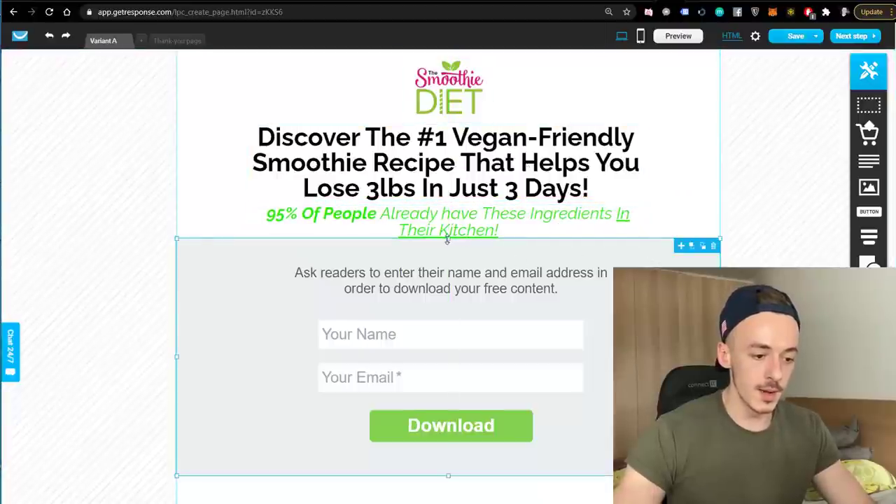
pyautogui.moveTo(448, 235)
pyautogui.mouseDown()
pyautogui.moveTo(458, 236)
pyautogui.moveTo(459, 226)
pyautogui.mouseUp()
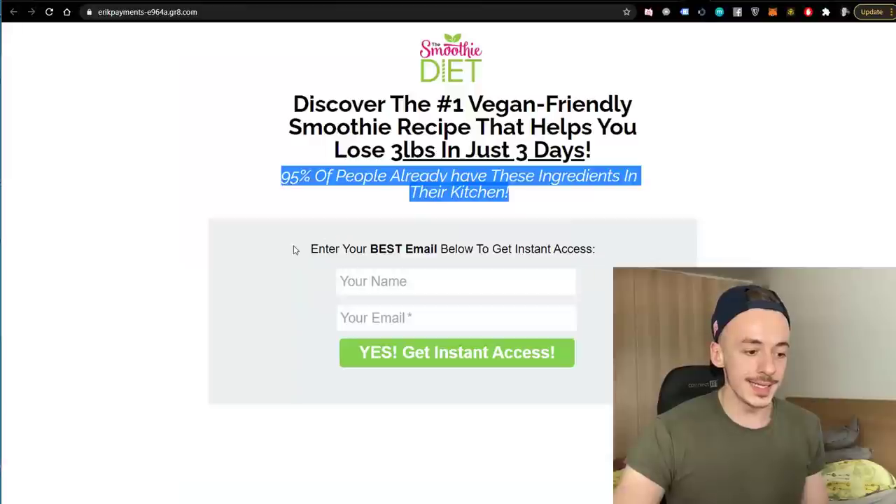
# Step: Replace the form's placeholder instruction with "Enter Your BEST Email Below To Get Instant Access:" copied from the published example page
pyautogui.moveTo(294, 250); pyautogui.dragTo(611, 252)
pyautogui.hotkey('ctrl', 'c')
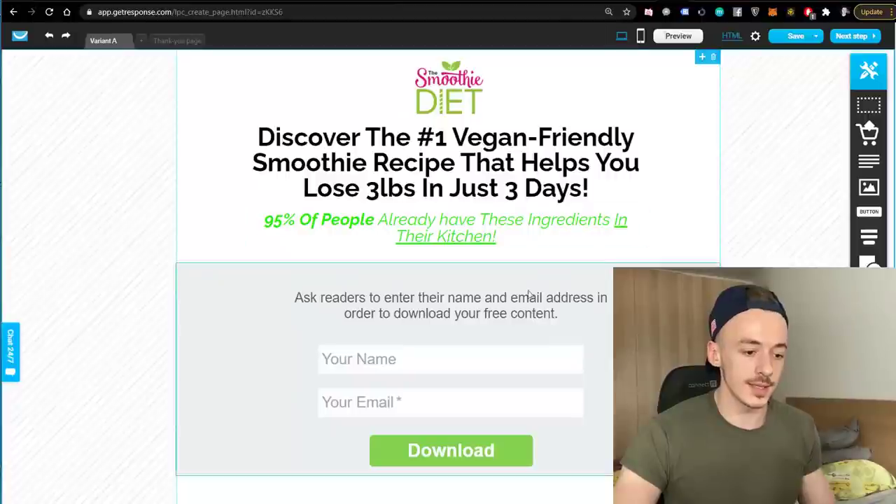
pyautogui.click(520, 310)
pyautogui.doubleClick(518, 303)
pyautogui.hotkey('ctrl', 'v')
# Step: Colour the form's instruction line black (#000000) and bold the words "BEST Email"
pyautogui.hotkey('ctrl', 'a')
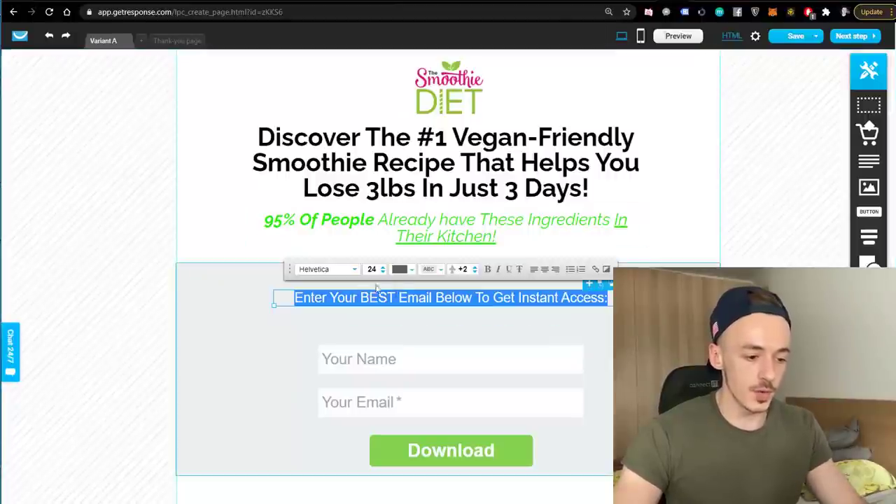
pyautogui.click(399, 271)
pyautogui.click(360, 136)
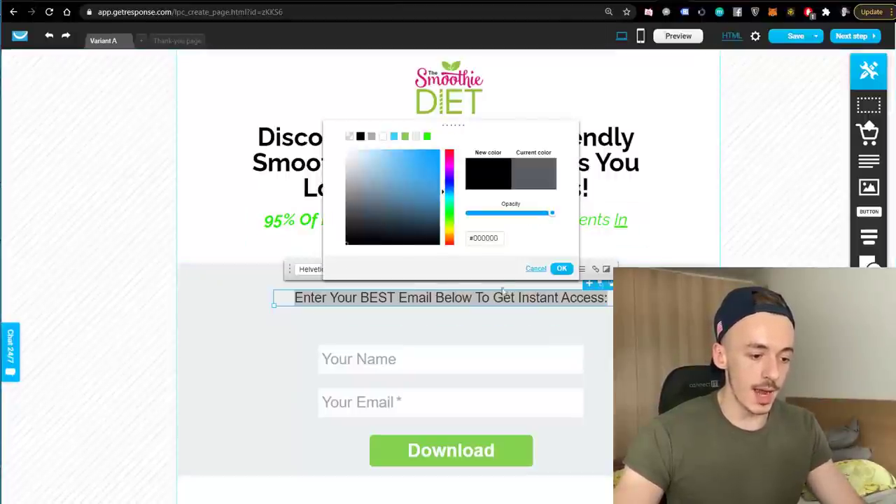
pyautogui.click(561, 271)
pyautogui.moveTo(360, 297); pyautogui.dragTo(430, 298)
pyautogui.hotkey('ctrl', 'b')
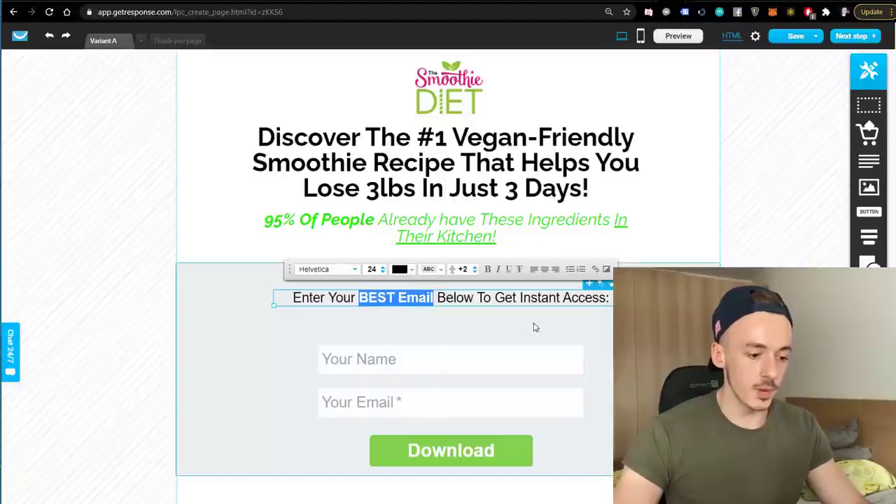
# Step: Move the instruction line up within the form section and bring the input fields and button up close beneath it
pyautogui.click(508, 310)
pyautogui.moveTo(508, 301); pyautogui.dragTo(507, 294)
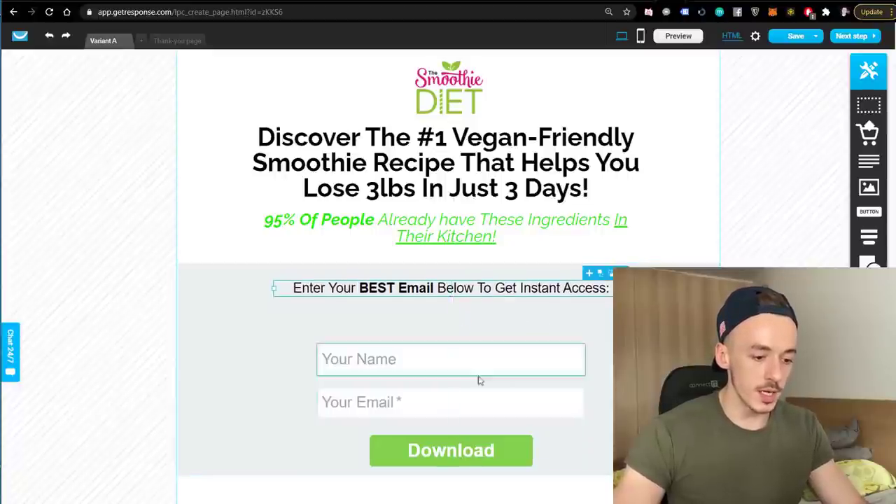
pyautogui.moveTo(526, 390); pyautogui.dragTo(517, 350)
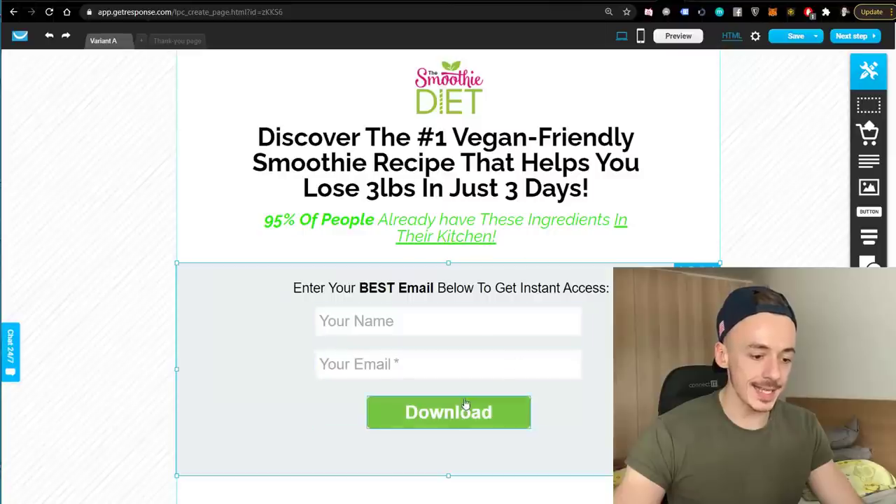
# Step: Change the form button's text to "YES! Get Instant Access!" and widen the button on both sides so the text fits on one line
pyautogui.doubleClick(462, 413)
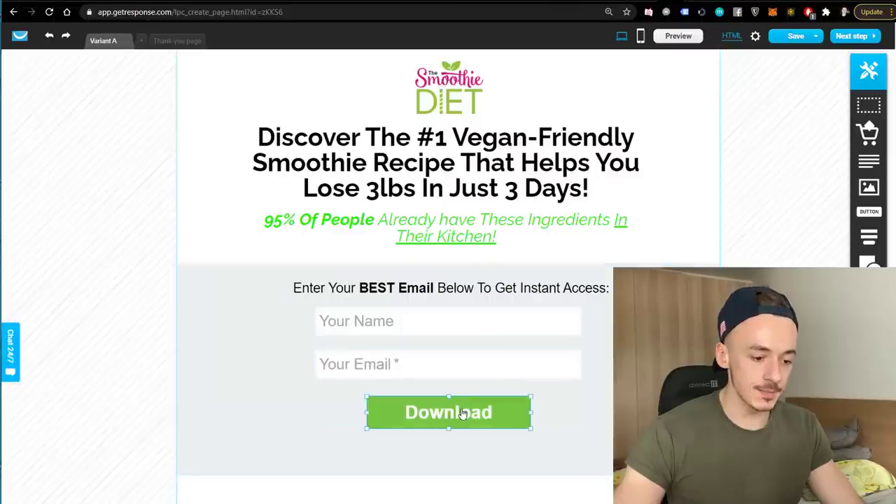
pyautogui.write('YES! G')
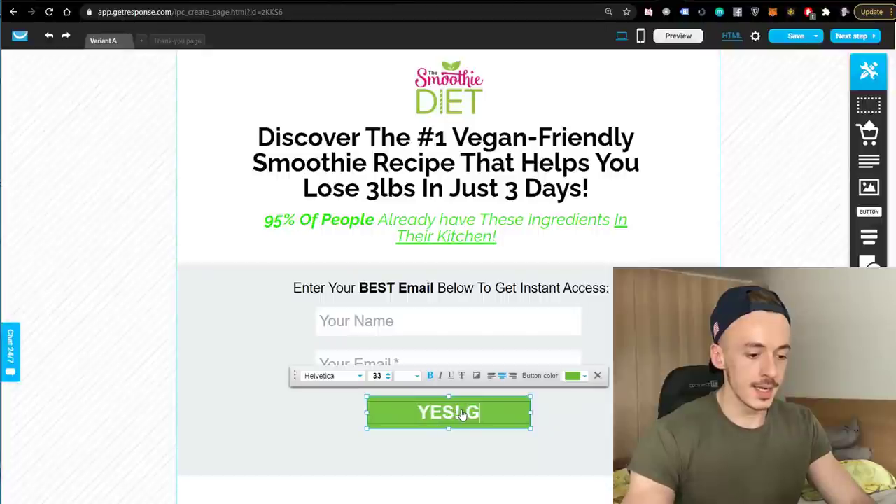
pyautogui.write('et Instant Access!')
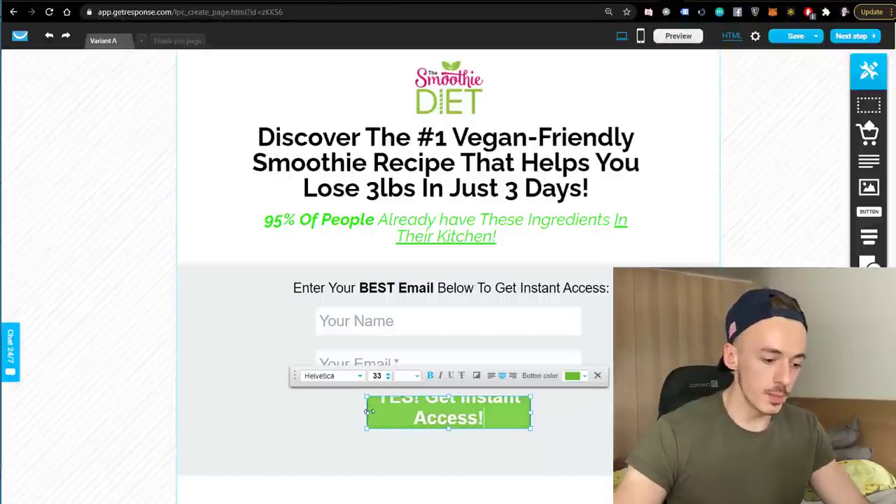
pyautogui.moveTo(366, 413); pyautogui.dragTo(297, 414)
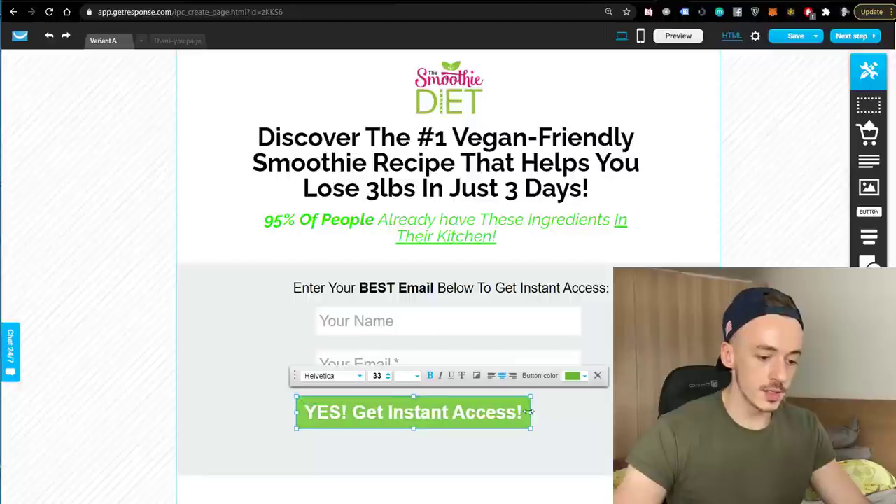
pyautogui.moveTo(531, 413); pyautogui.dragTo(588, 413)
pyautogui.click(689, 274)
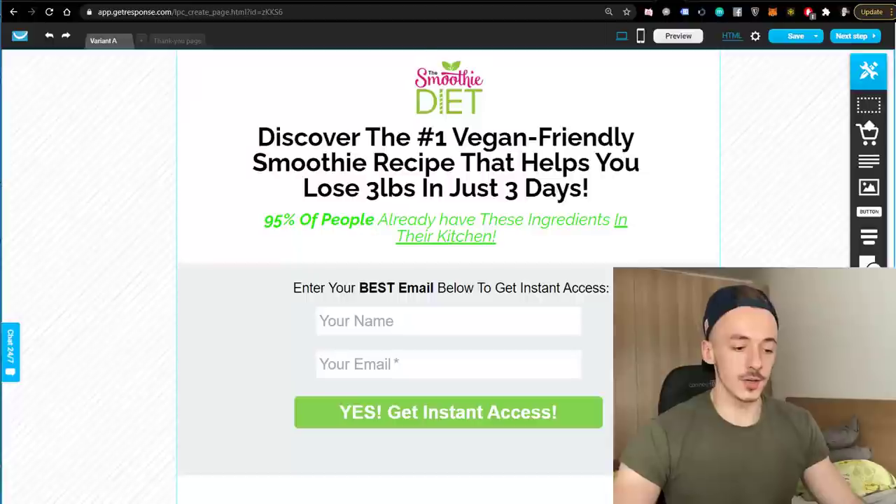
# Step: Continue to the landing page settings without generating mobile versions
pyautogui.scroll(-1, 696, 259)
pyautogui.scroll(1, 695, 259)
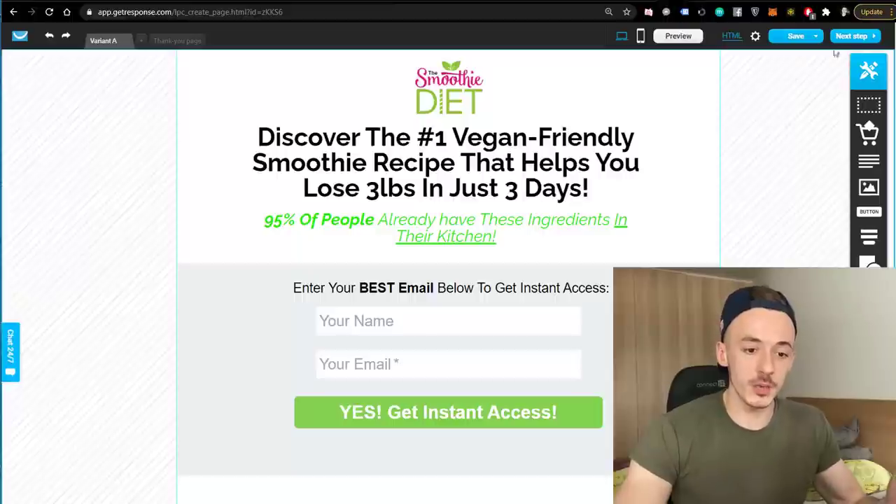
pyautogui.click(853, 39)
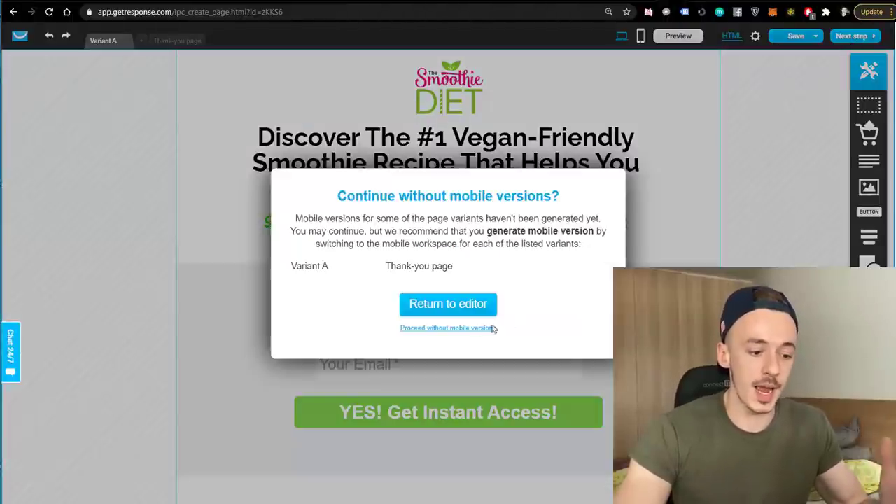
pyautogui.click(448, 329)
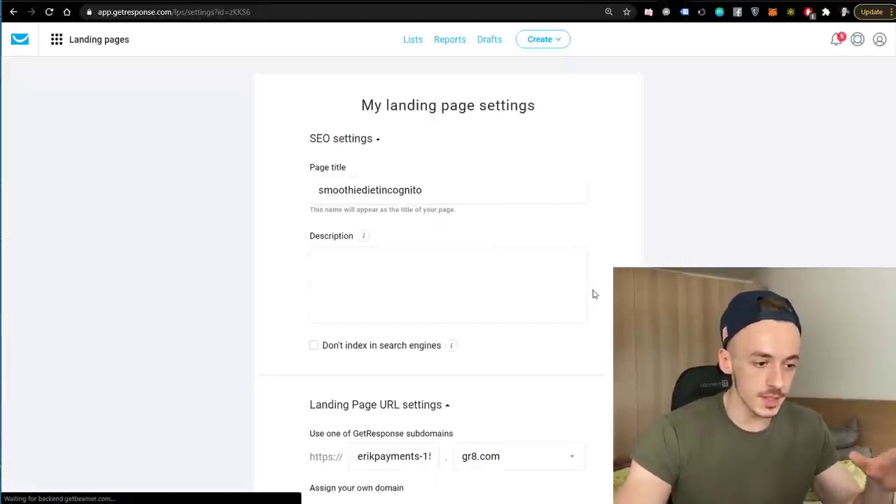
# Step: Set the landing page's gr8.com subdomain to "smoothiedietincognito"
pyautogui.scroll(-3, 416, 191)
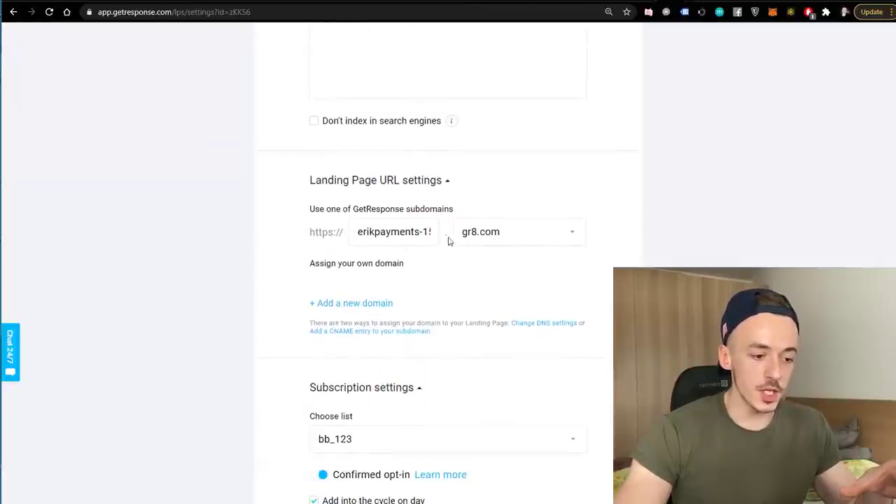
pyautogui.click(407, 231)
pyautogui.click(407, 231)
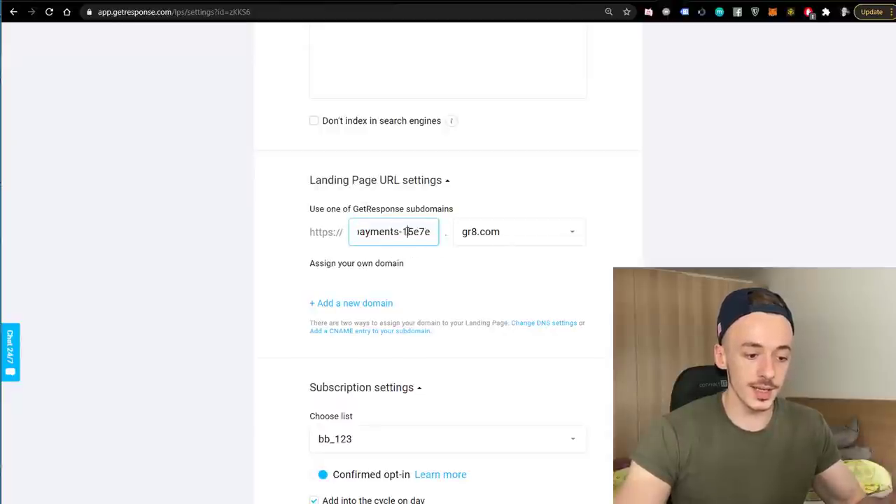
pyautogui.tripleClick(407, 232)
pyautogui.write('smoot')
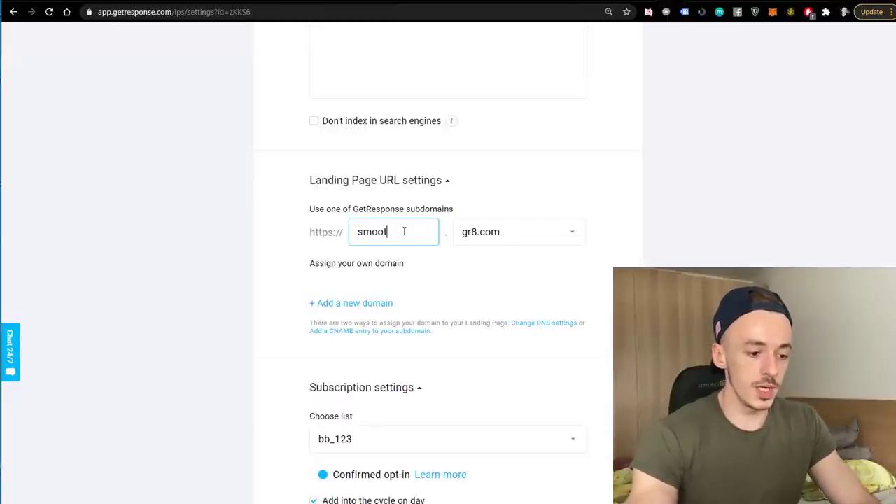
pyautogui.write('hiedietincognito')
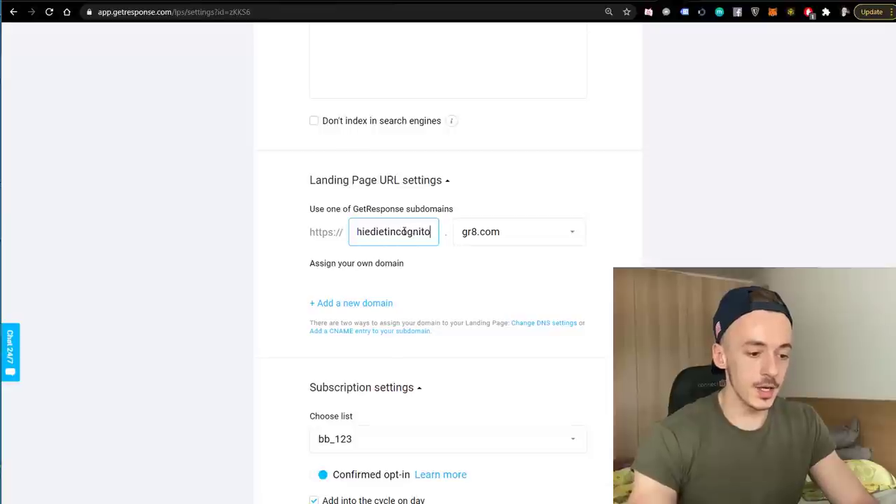
# Step: Set the thank-you page in the subscription settings to Custom thank-you page
pyautogui.scroll(-1, 424, 235)
pyautogui.scroll(-2, 424, 234)
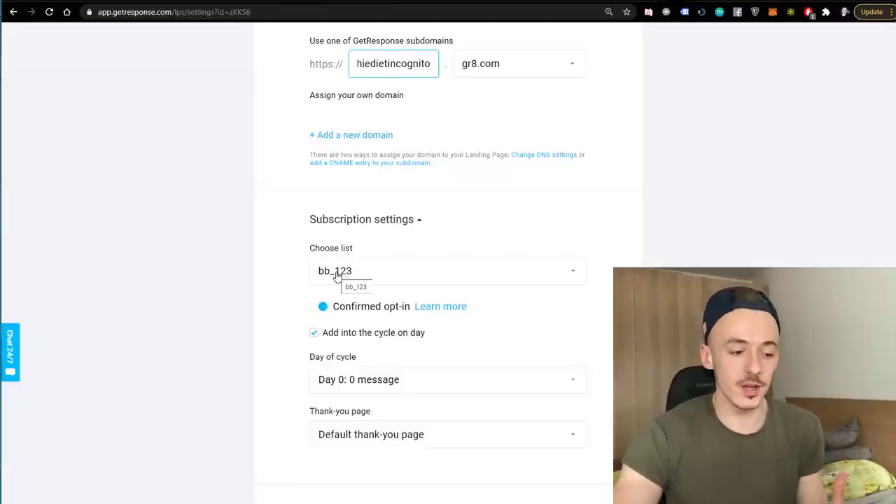
pyautogui.scroll(-3, 493, 247)
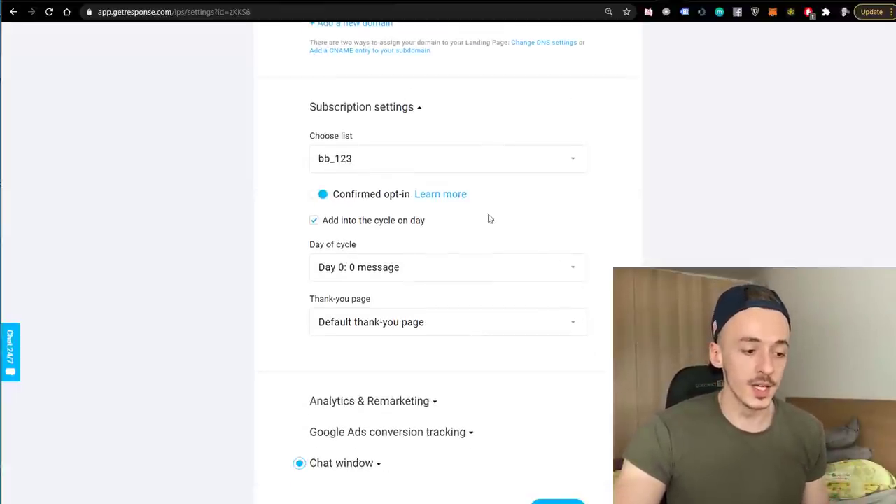
pyautogui.scroll(-1, 481, 221)
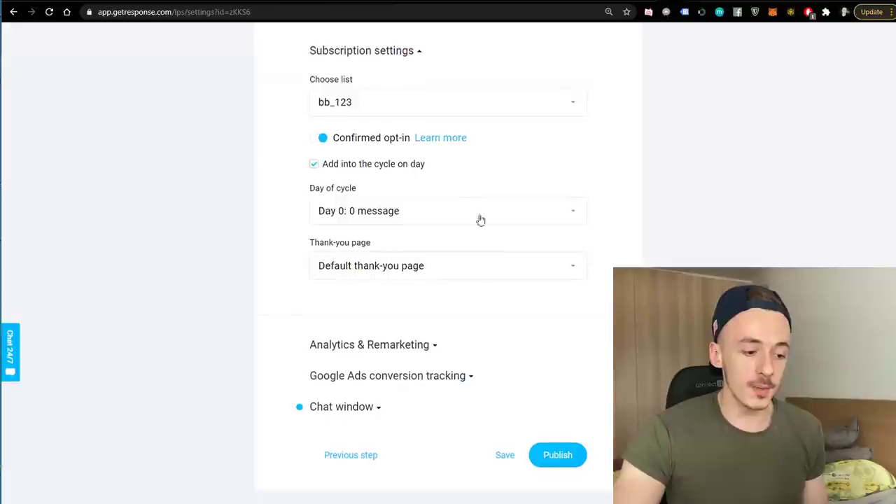
pyautogui.click(362, 264)
pyautogui.click(380, 316)
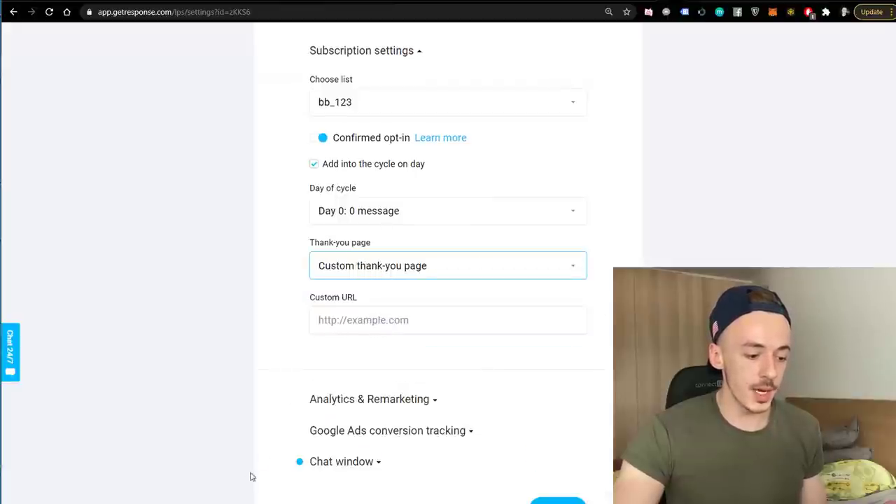
# Step: Enter the Smoothie Diet affiliate link saved in the Notepad note as the thank-you page's custom URL
pyautogui.hotkey('alt', 'Tab')
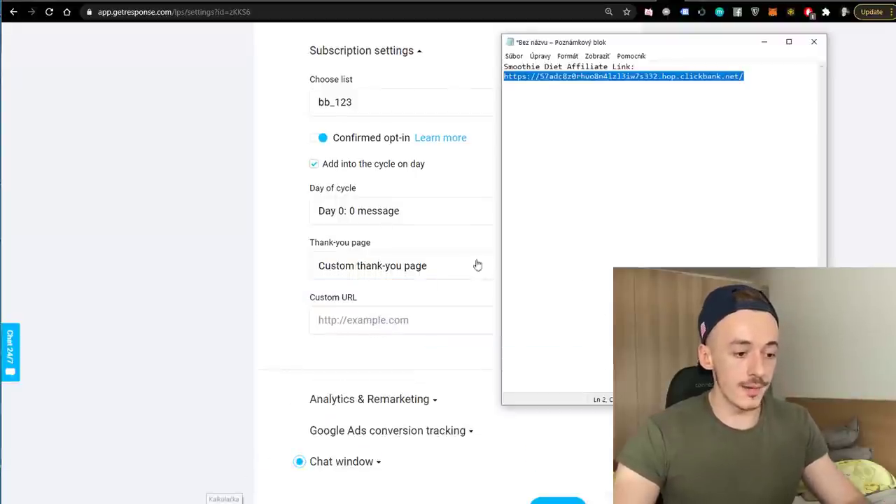
pyautogui.hotkey('alt', 'Tab')
pyautogui.click(375, 321)
pyautogui.write('https://57adc8z0rhuo8n4lzl3iw7s332.hop.clickbank.net/')
pyautogui.click(236, 255)
pyautogui.scroll(-2, 235, 255)
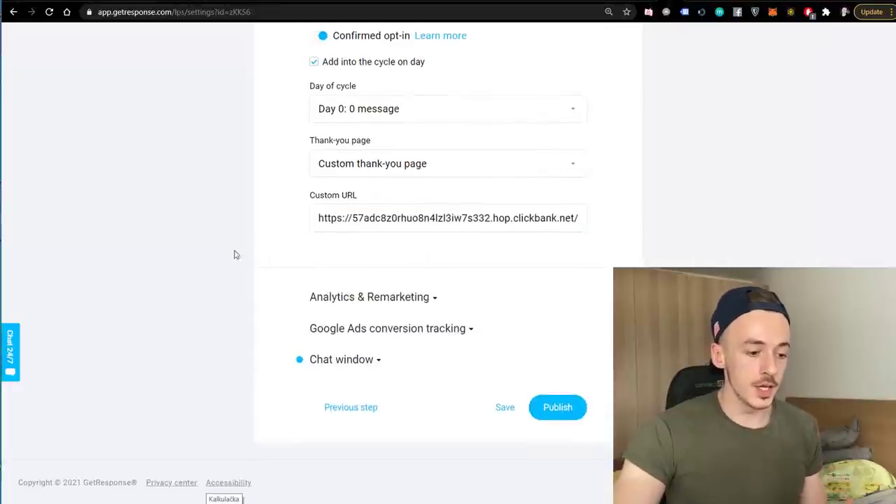
# Step: Publish the landing page, view it online and compare it with the existing Smoothie Diet page
pyautogui.click(558, 410)
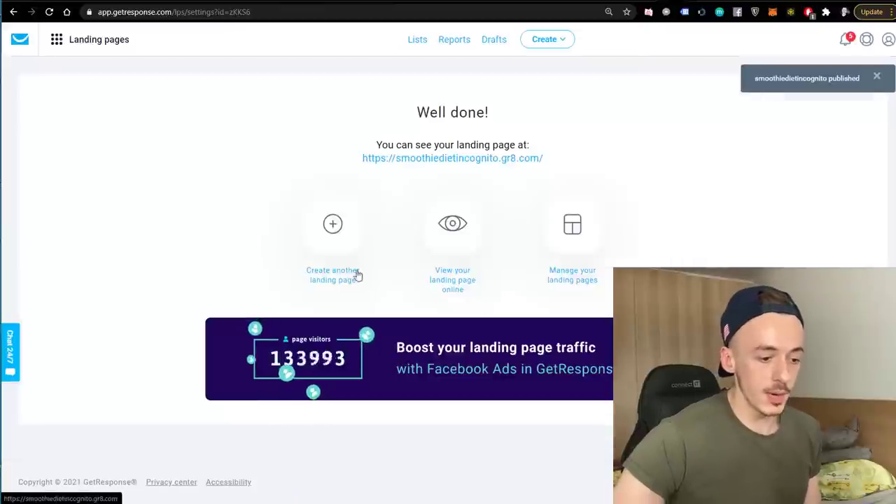
pyautogui.click(442, 234)
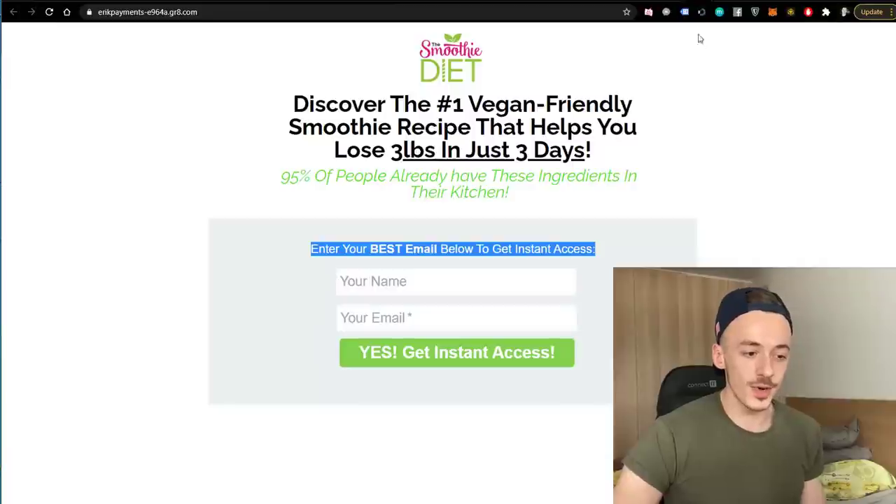
pyautogui.click(697, 67)
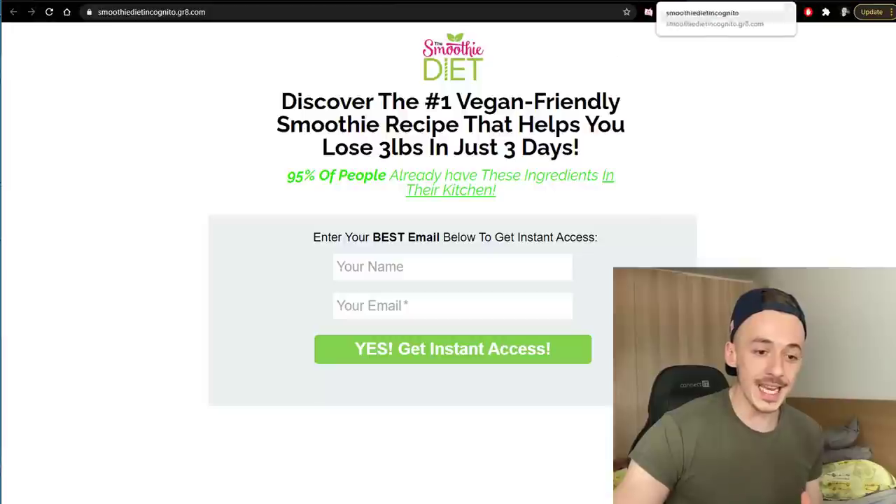
pyautogui.click(666, 2)
pyautogui.click(649, 3)
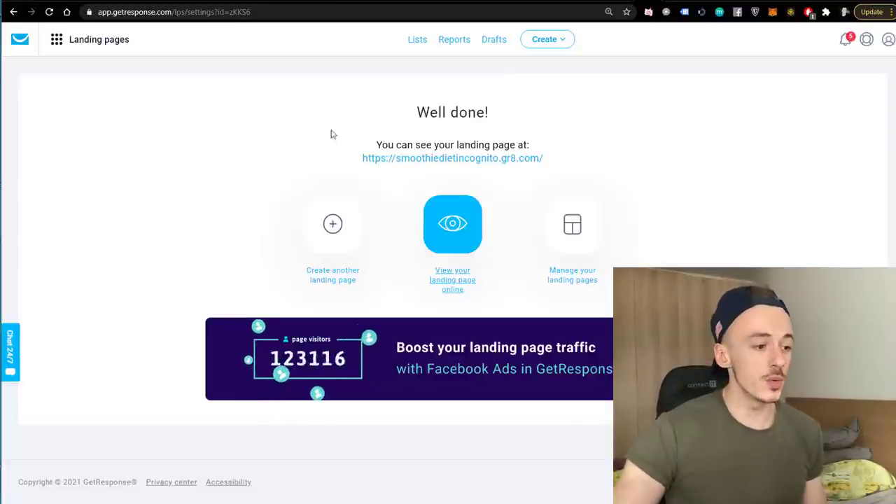
# Step: Create a new autoresponder in GetResponse using the new Email Creator
pyautogui.click(102, 45)
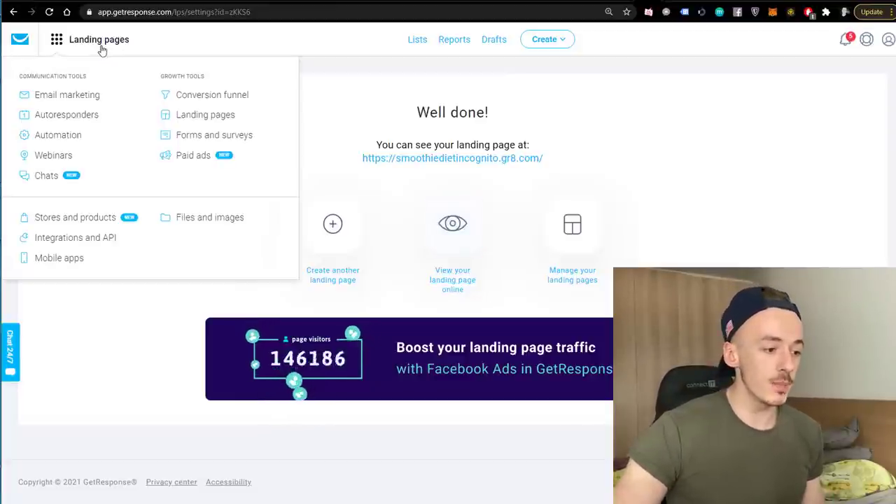
pyautogui.click(52, 124)
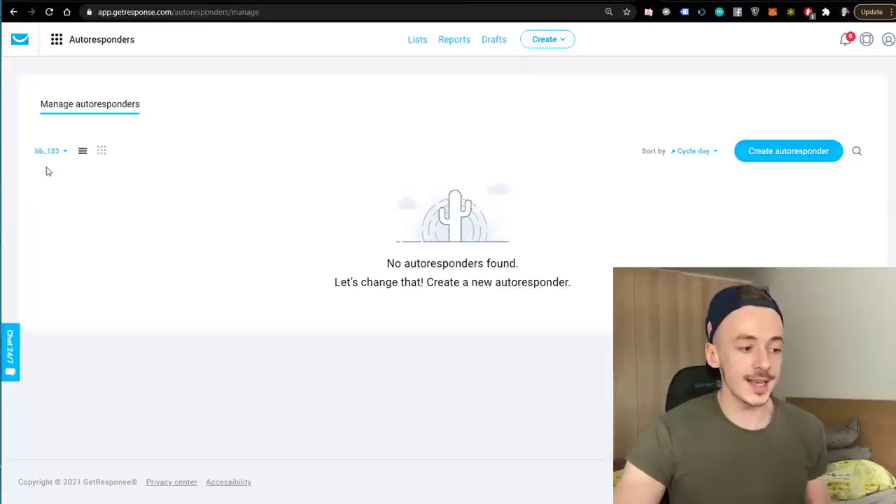
pyautogui.click(787, 152)
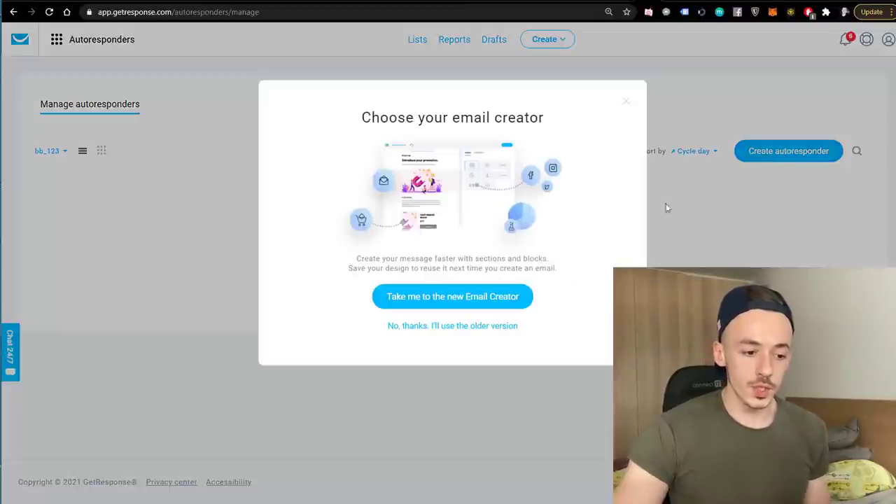
pyautogui.click(423, 298)
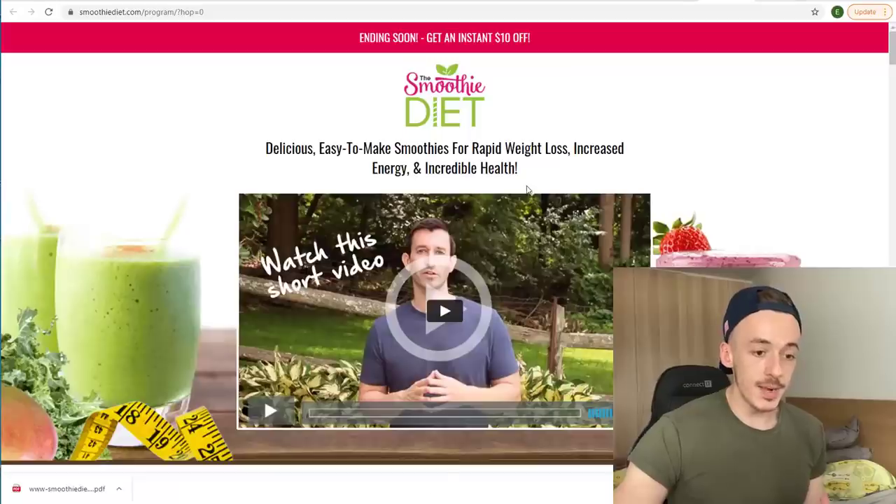
# Step: Copy the first email's subject from the Smoothie Diet Google Doc and name the autoresponder "Congratulations! Here Is Your 21 Day Rapid Smoothie Diet PDF…"
pyautogui.click(238, 2)
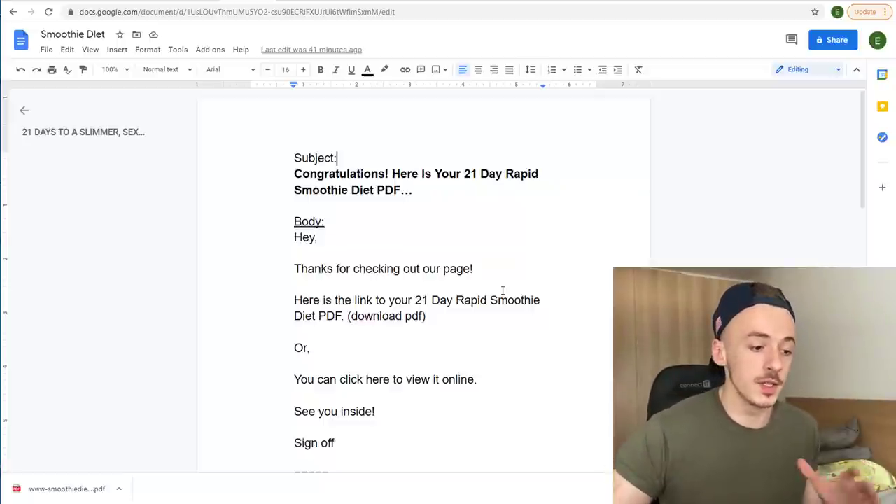
pyautogui.moveTo(292, 174); pyautogui.dragTo(414, 194)
pyautogui.hotkey('ctrl', 'c')
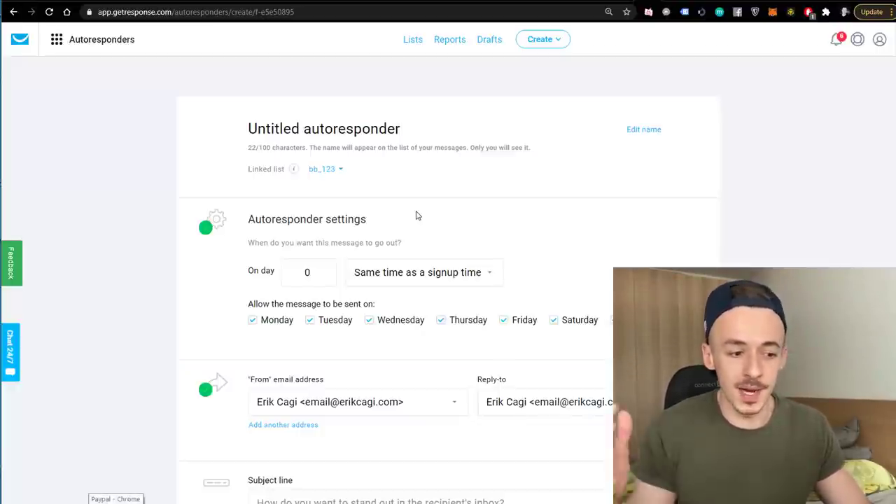
pyautogui.hotkey('ctrl', 'a')
pyautogui.hotkey('ctrl', 'v')
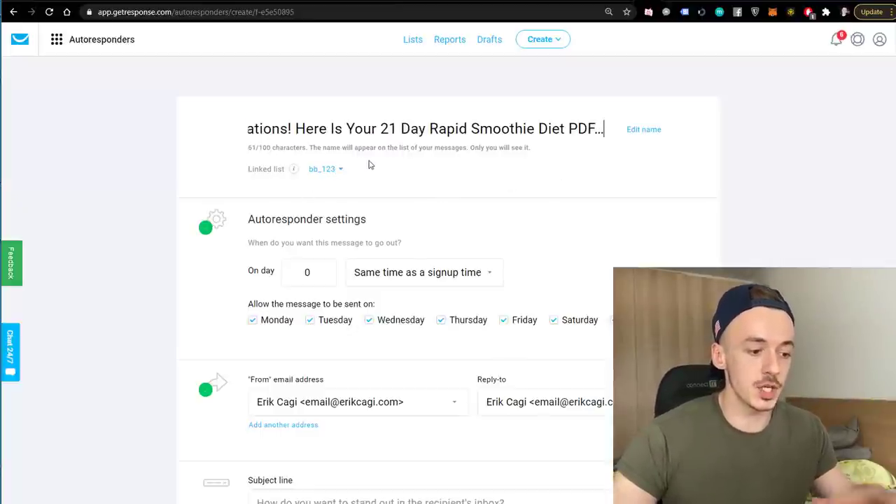
# Step: Set the autoresponder's subject line to "Congratulations! Here Is Your 21 Day Rapid Smoothie Diet PDF…"
pyautogui.scroll(-2, 222, 178)
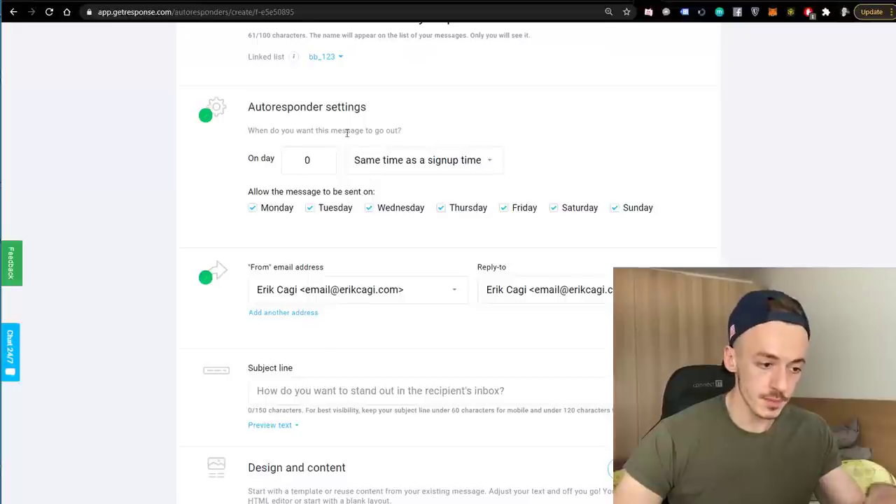
pyautogui.scroll(-1, 434, 245)
pyautogui.click(385, 335)
pyautogui.hotkey('ctrl', 'v')
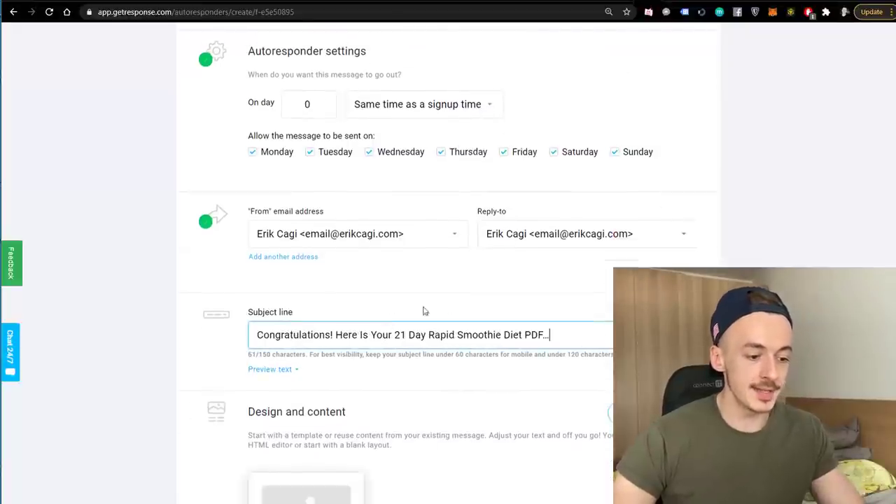
# Step: Start the email's design and content from the completely blank template
pyautogui.scroll(-2, 600, 340)
pyautogui.click(620, 300)
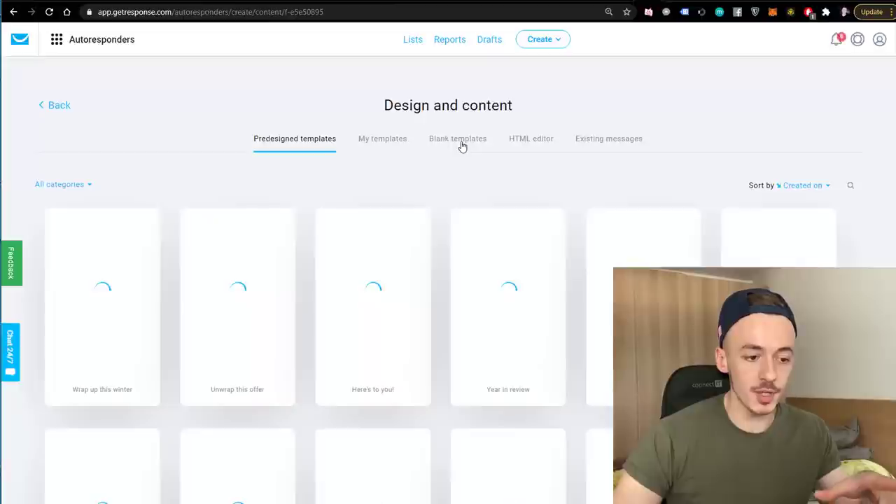
pyautogui.click(462, 142)
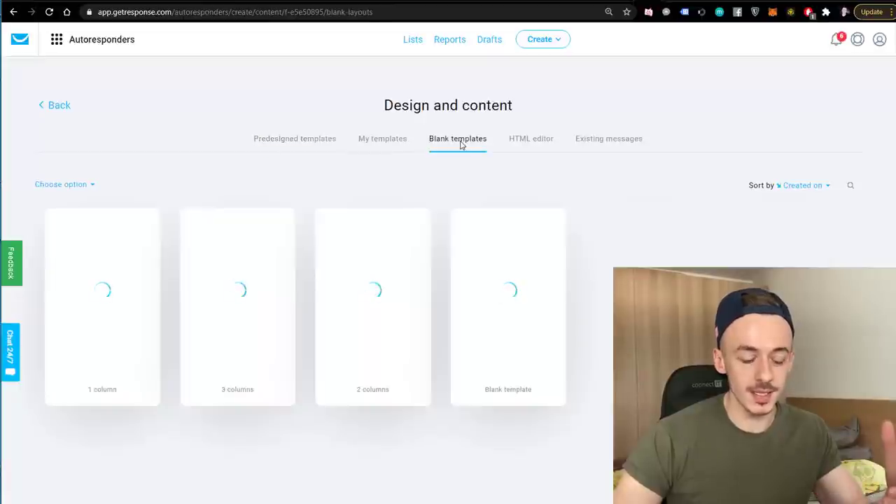
pyautogui.click(516, 308)
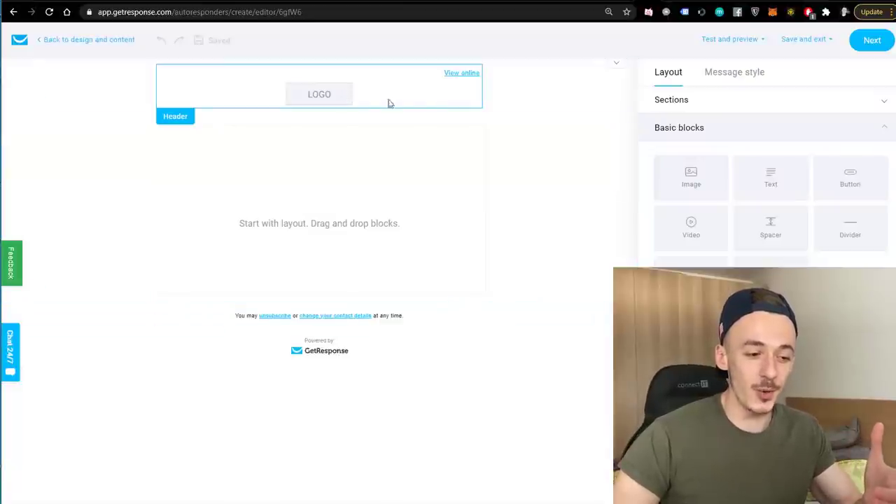
# Step: Turn off the "View online" link and the logo in the email's header style settings
pyautogui.click(423, 100)
pyautogui.click(666, 74)
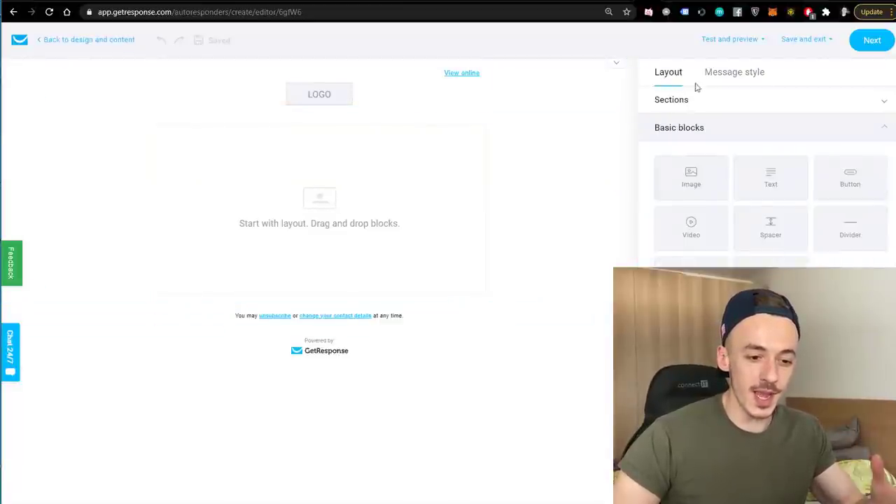
pyautogui.click(717, 82)
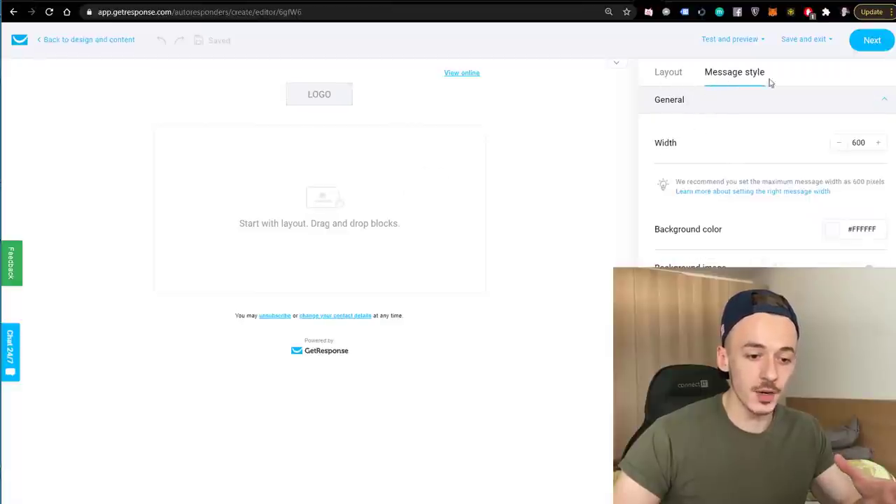
pyautogui.click(693, 100)
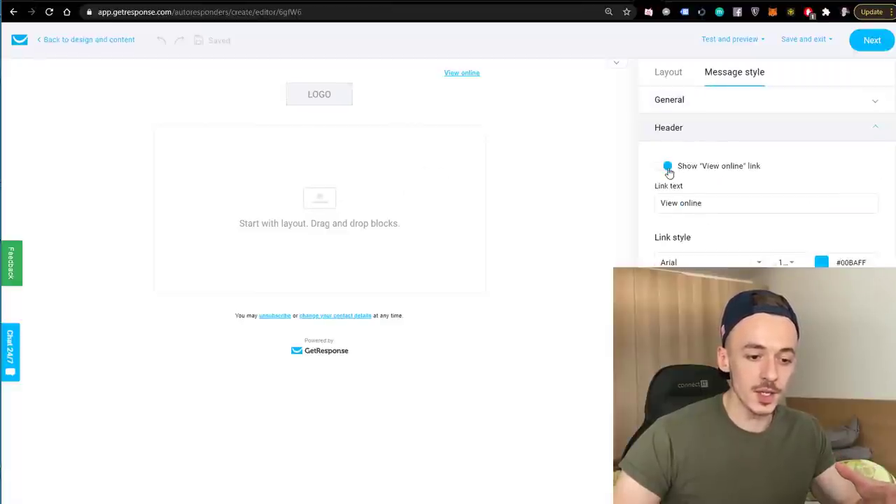
pyautogui.click(669, 167)
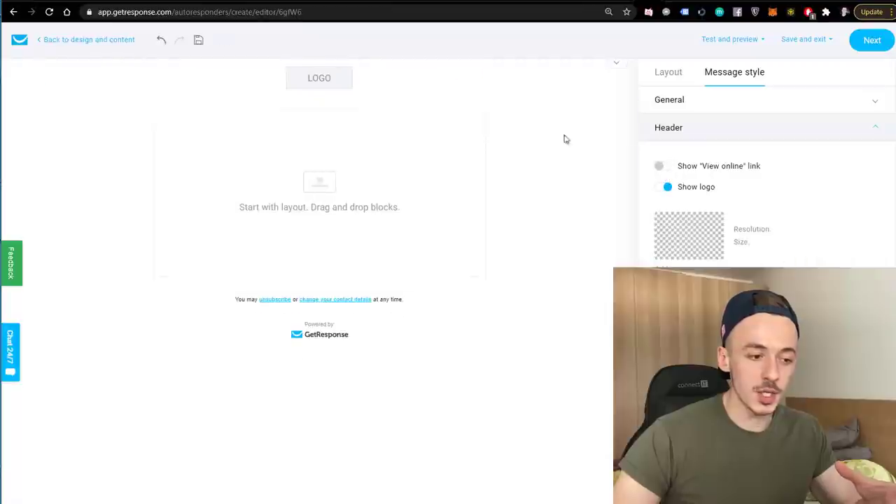
pyautogui.click(659, 189)
# Step: Add a text block to the empty message body, removing the mistakenly added image block
pyautogui.click(675, 72)
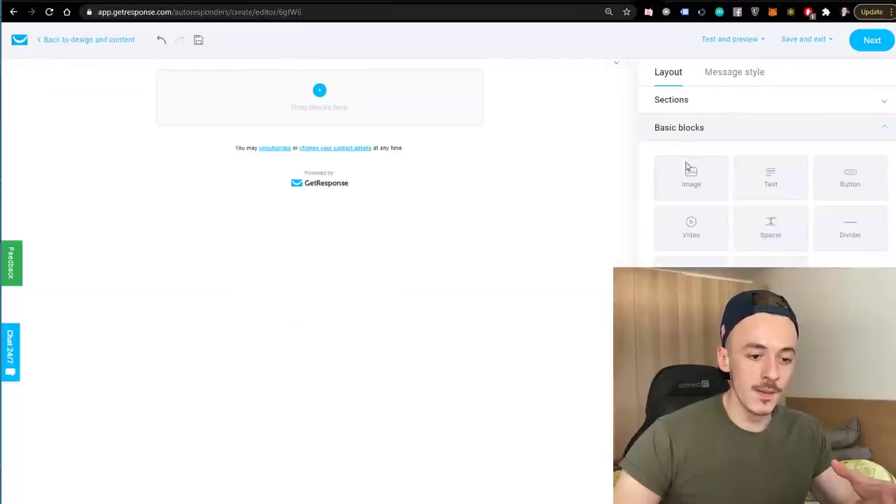
pyautogui.click(691, 172)
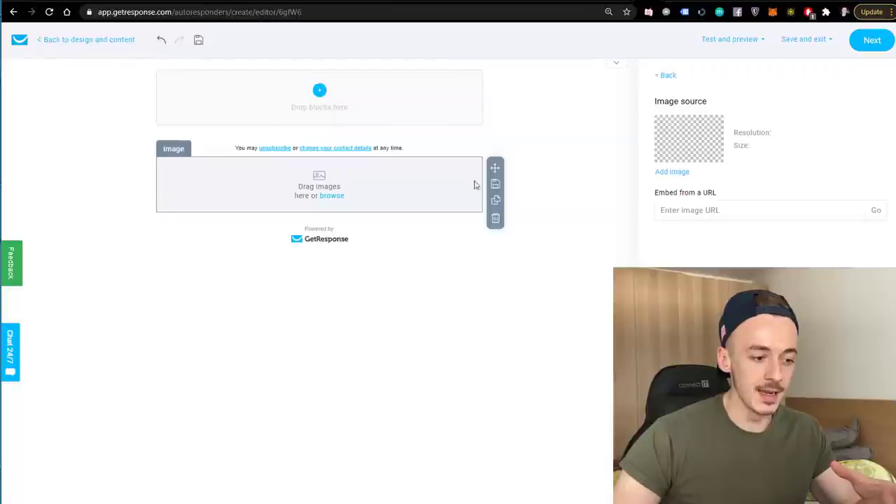
pyautogui.click(495, 219)
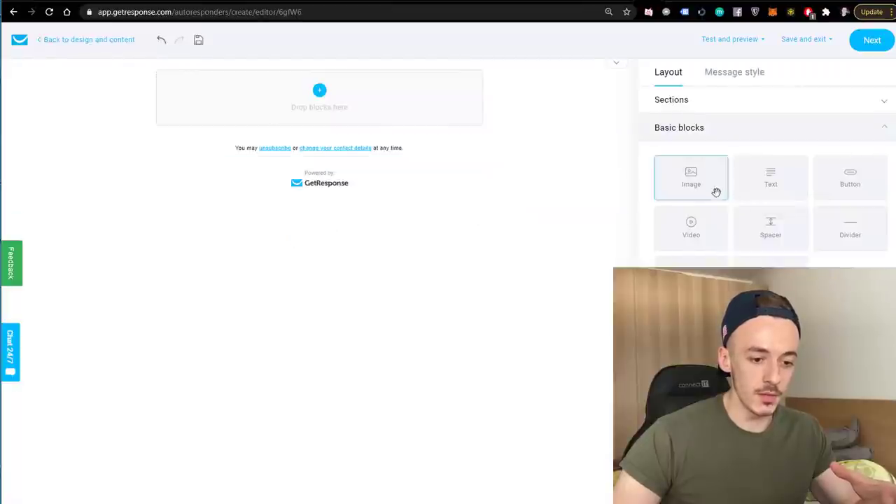
pyautogui.moveTo(719, 184); pyautogui.dragTo(394, 138)
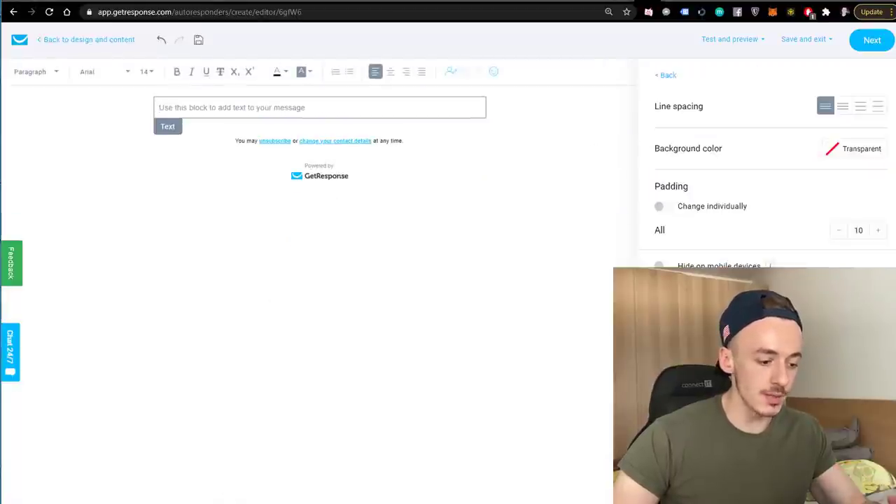
# Step: Copy the first email's body, from "Hey," to "Sign off", from the Google Doc and paste it into the text block
pyautogui.hotkey('alt', 'Tab')
pyautogui.click(224, 497)
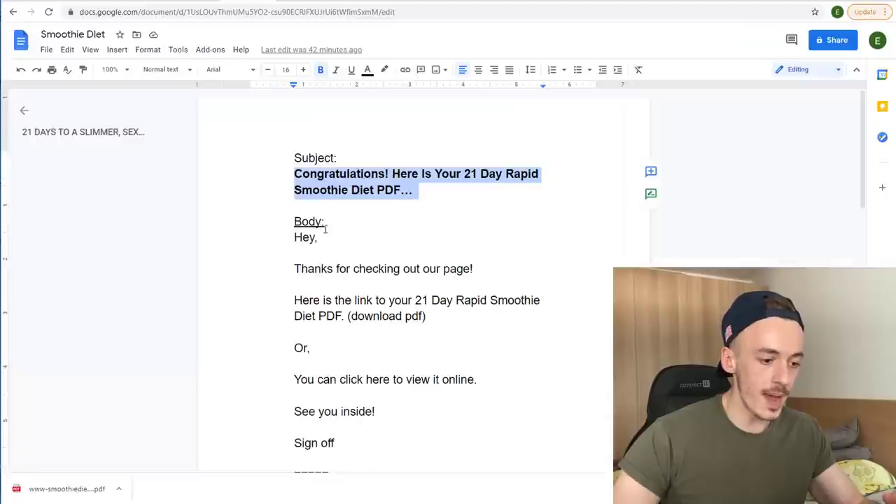
pyautogui.scroll(-1, 520, 219)
pyautogui.moveTo(294, 124); pyautogui.dragTo(362, 330)
pyautogui.hotkey('ctrl', 'c')
pyautogui.hotkey('alt', 'Tab')
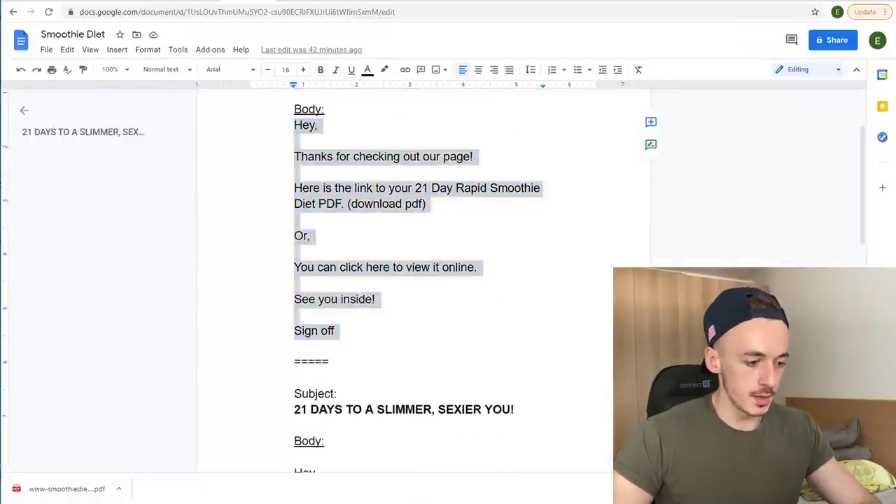
pyautogui.hotkey('ctrl', 'v')
# Step: Format the entire email text in Open Sans at size 20
pyautogui.hotkey('ctrl', 'a')
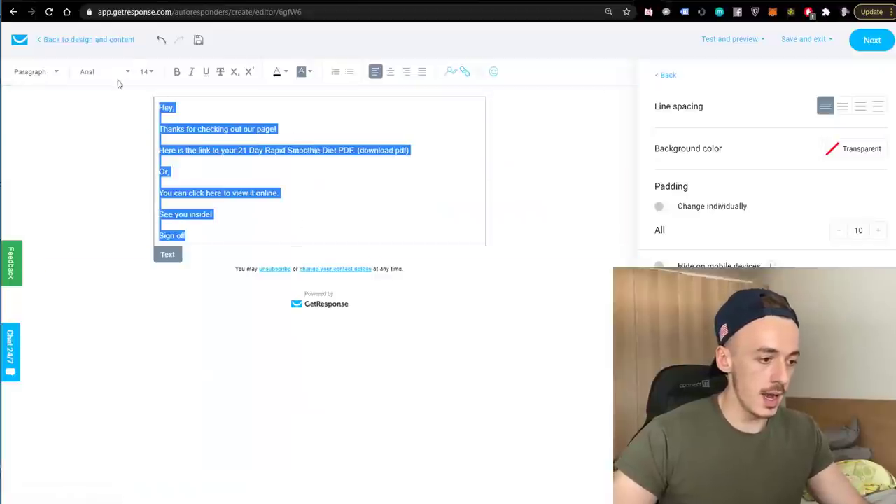
pyautogui.click(110, 76)
pyautogui.scroll(-3, 131, 220)
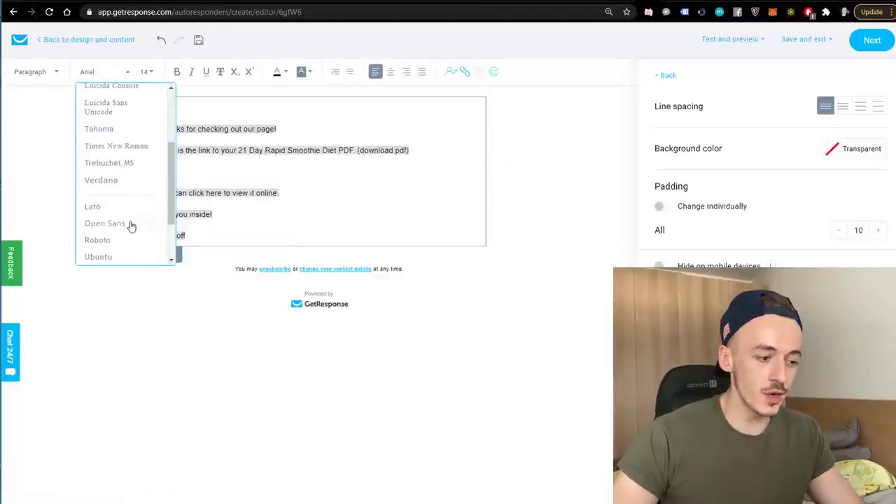
pyautogui.click(131, 224)
pyautogui.click(147, 73)
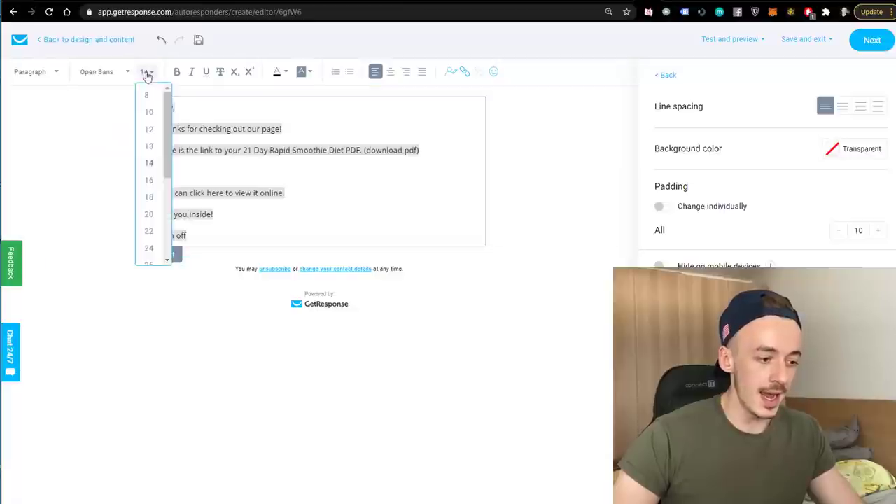
pyautogui.click(158, 217)
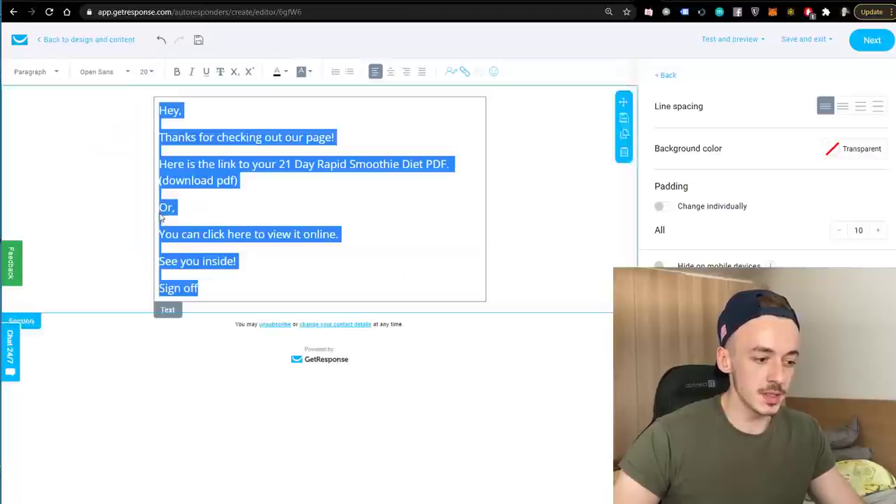
pyautogui.click(304, 194)
pyautogui.click(147, 71)
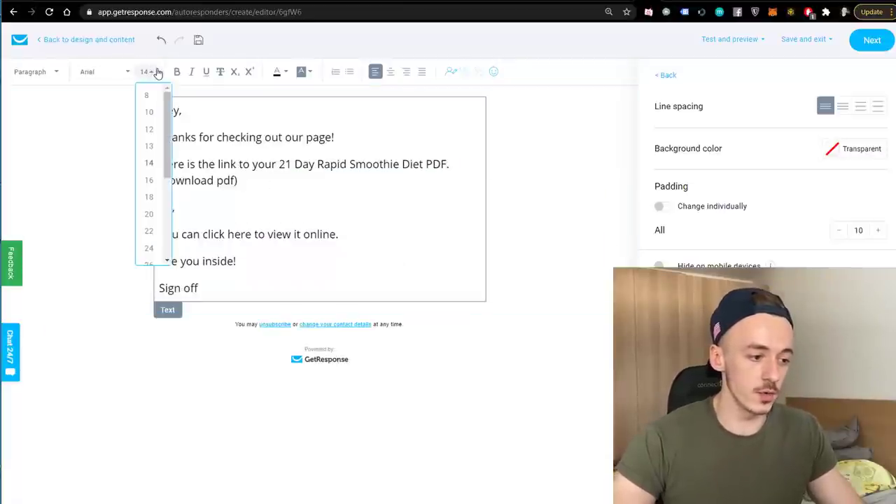
pyautogui.click(274, 167)
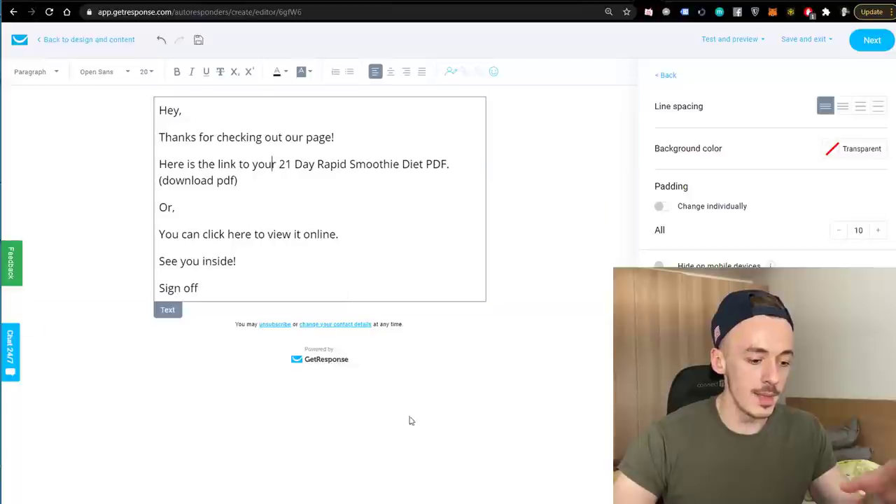
# Step: Switch to Smallpdf and copy the share link of the Smoothie Diet PDF
pyautogui.hotkey('alt', 'Tab')
pyautogui.hotkey('alt', 'Tab')
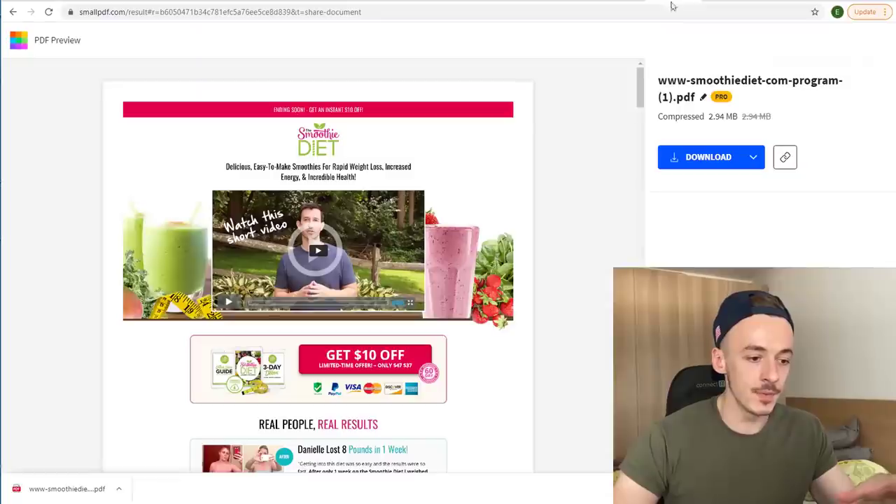
pyautogui.click(784, 157)
pyautogui.click(507, 256)
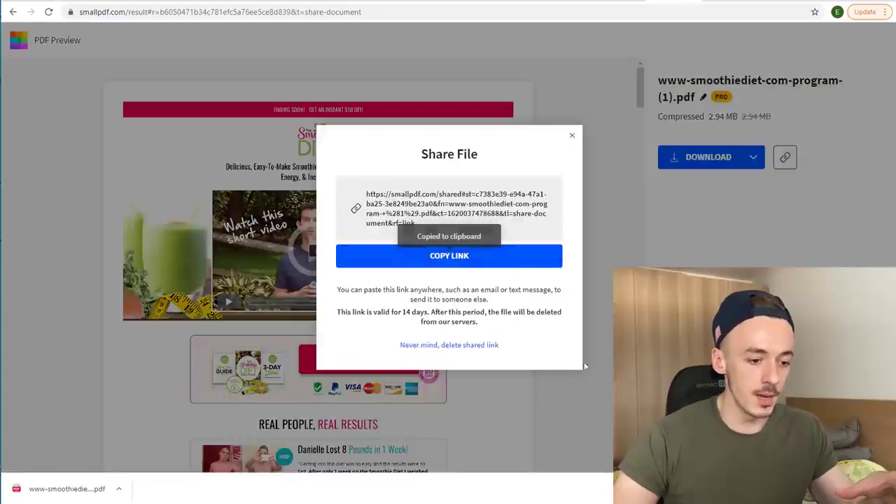
# Step: Back in GetResponse, hyperlink the sentence "Here is the link to your 21 Day Rapid Smoothie Diet PDF. (download pdf)" to the copied Smallpdf address
pyautogui.hotkey('alt', 'Tab')
pyautogui.tripleClick(244, 184)
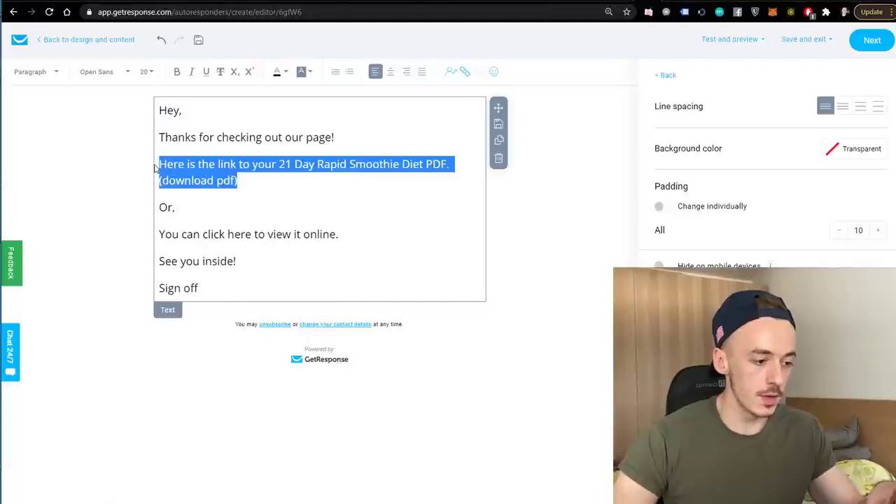
pyautogui.click(465, 71)
pyautogui.click(471, 252)
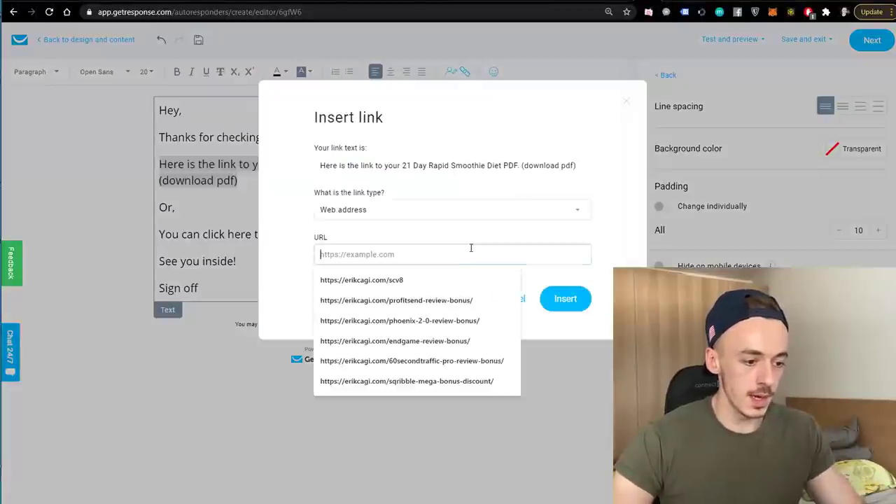
pyautogui.hotkey('ctrl', 'v')
pyautogui.click(560, 301)
pyautogui.click(344, 196)
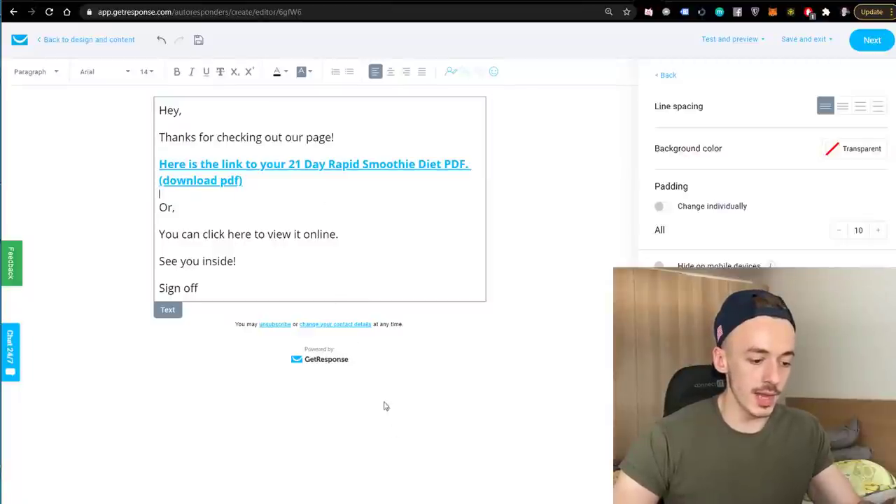
# Step: Hyperlink "You can click here to view it online." to the Smoothie Diet affiliate link copied from the Notepad file
pyautogui.hotkey('alt', 'Tab')
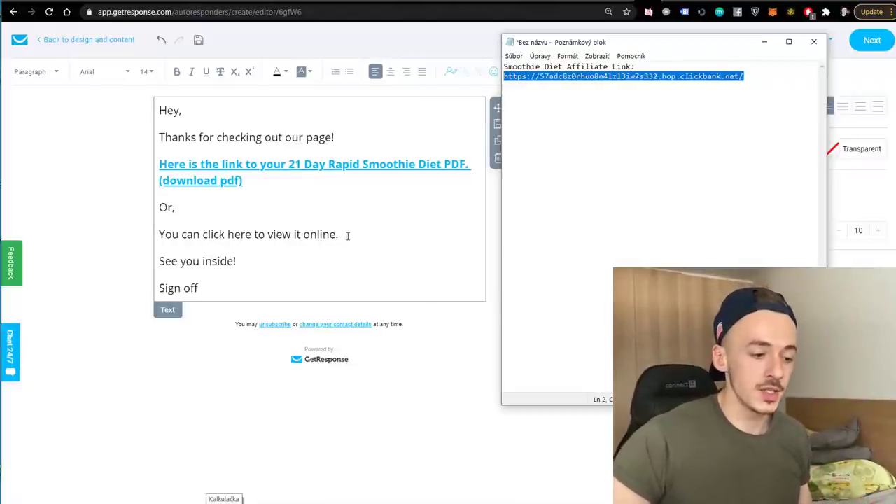
pyautogui.moveTo(343, 235); pyautogui.dragTo(152, 236)
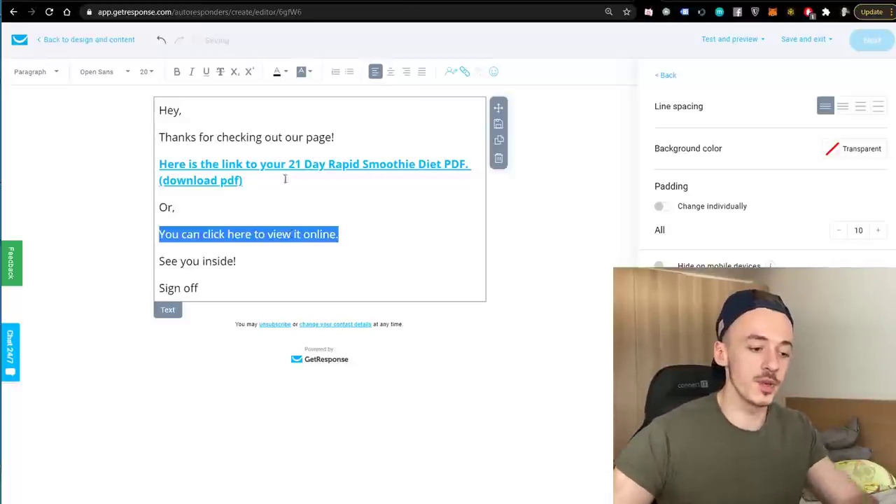
pyautogui.click(465, 72)
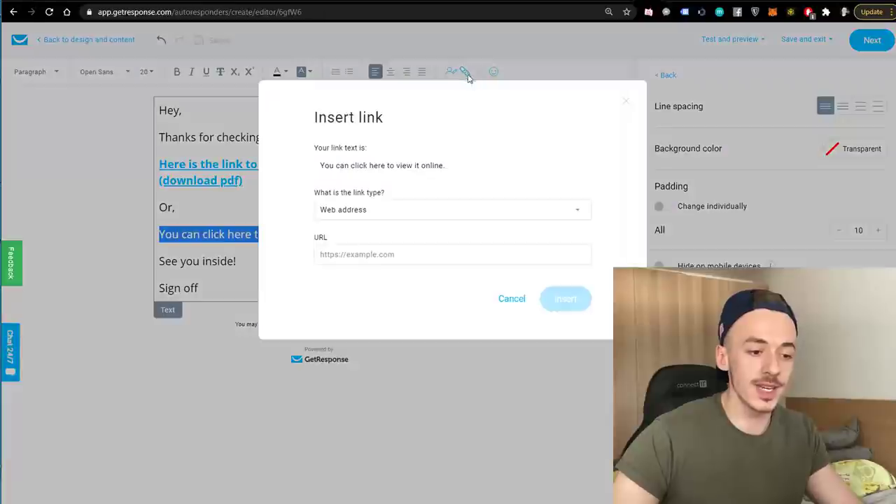
pyautogui.click(415, 257)
pyautogui.hotkey('ctrl', 'v')
pyautogui.click(565, 298)
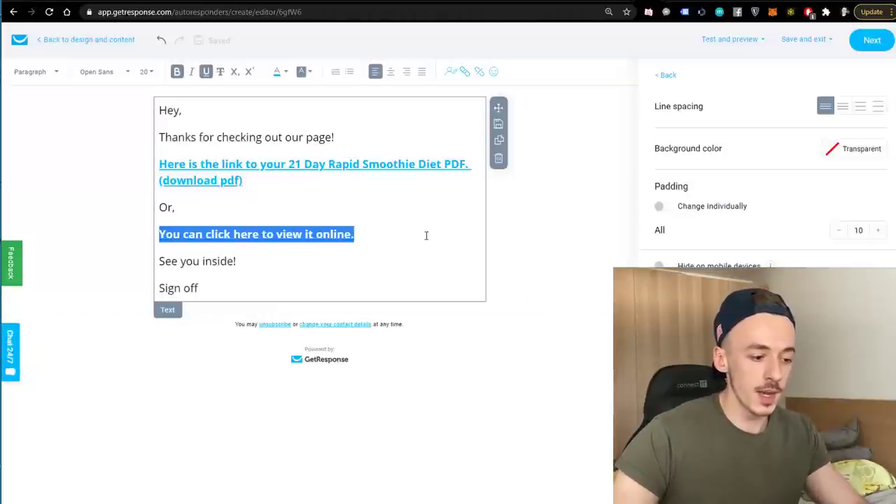
# Step: Replace "Sign off" at the end of the email with the sender's first name, formatted as a bullet item
pyautogui.click(244, 298)
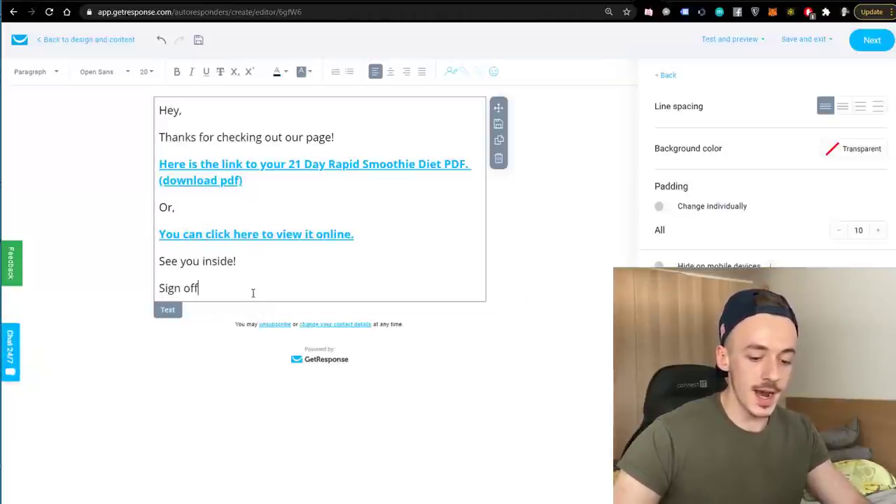
pyautogui.tripleClick(253, 292)
pyautogui.write('Erik')
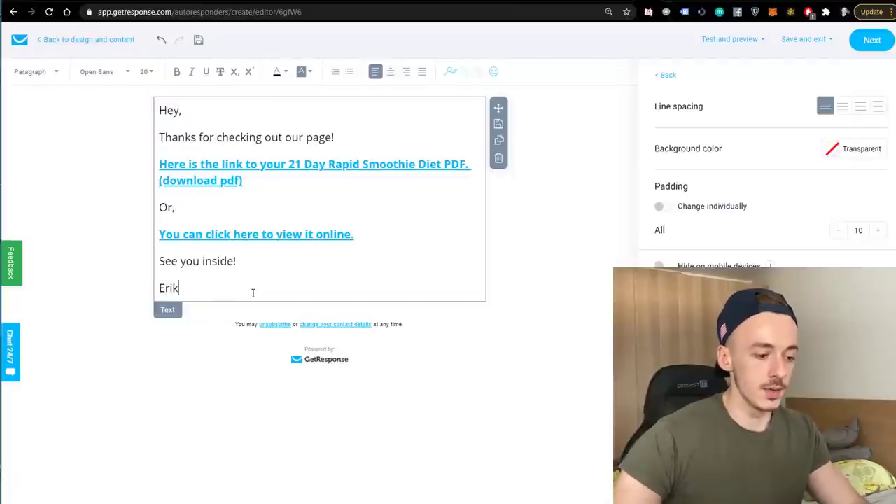
pyautogui.write('*')
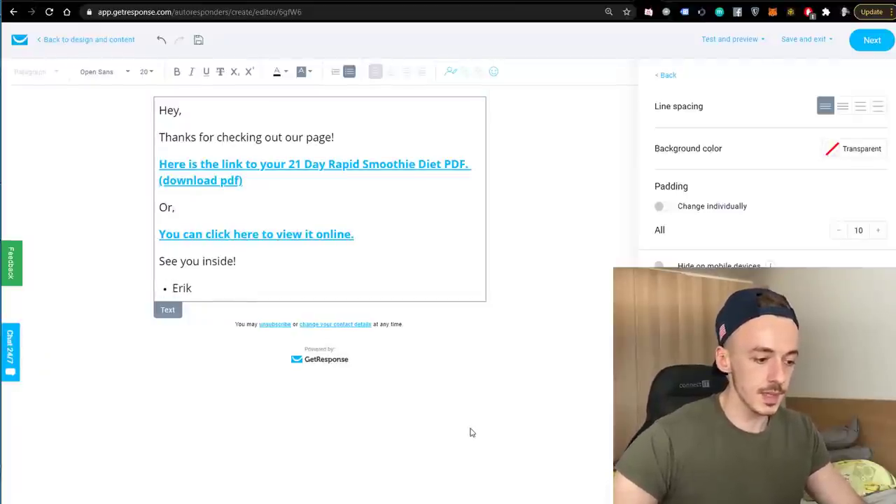
pyautogui.click(553, 340)
# Step: Preview the email in the desktop and mobile comparison view, checking its text and links, and return to the layout
pyautogui.click(731, 39)
pyautogui.click(721, 82)
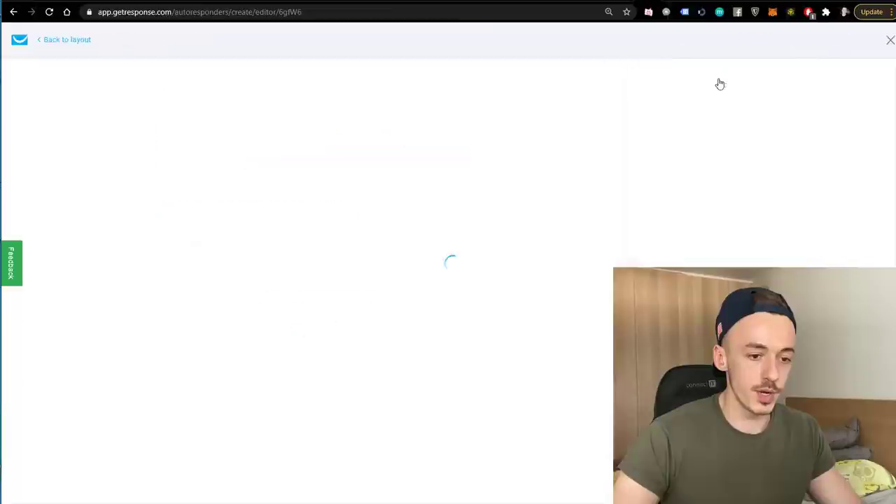
pyautogui.click(535, 96)
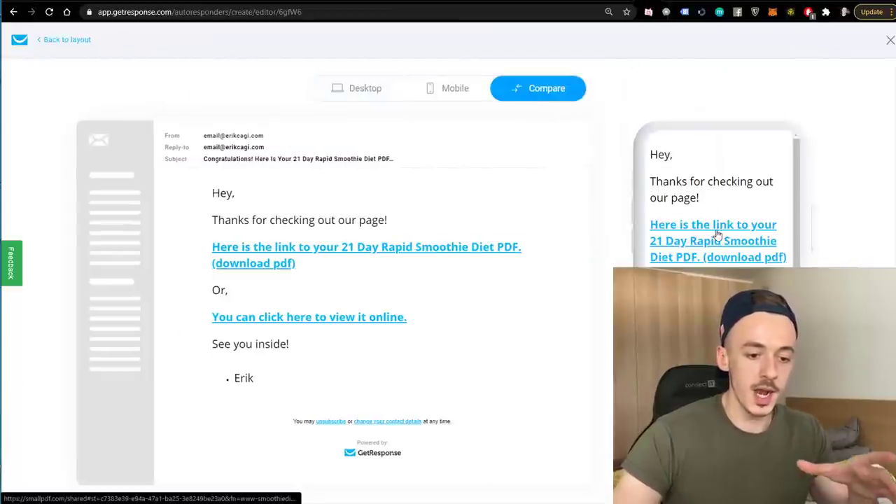
pyautogui.scroll(-1, 744, 246)
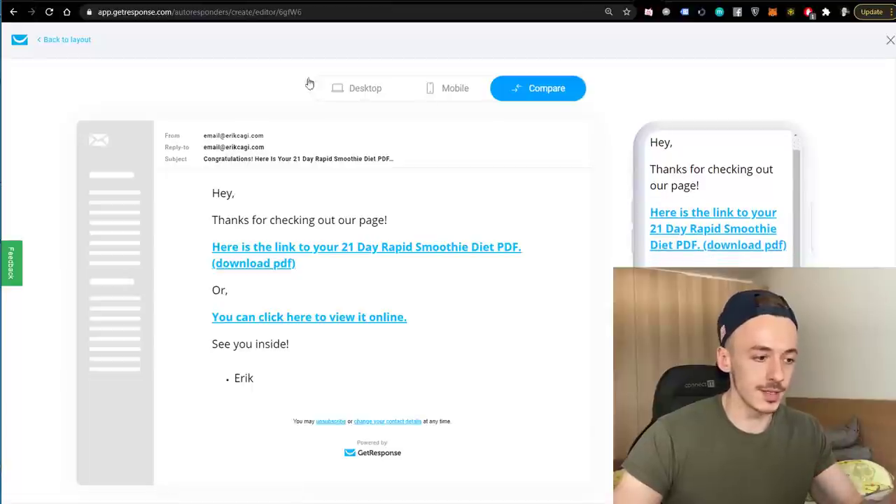
pyautogui.click(84, 40)
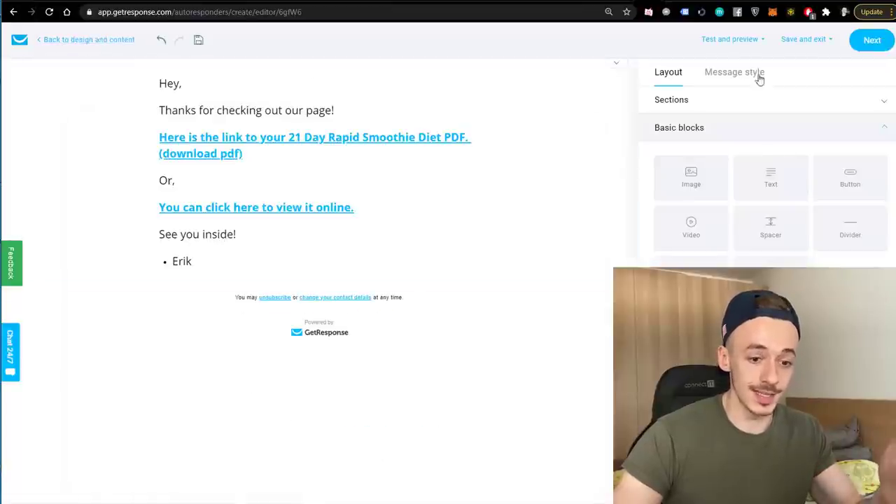
# Step: Finish the email design, publish the autoresponder, and decline sending the message to contacts already further down the cycle
pyautogui.click(868, 43)
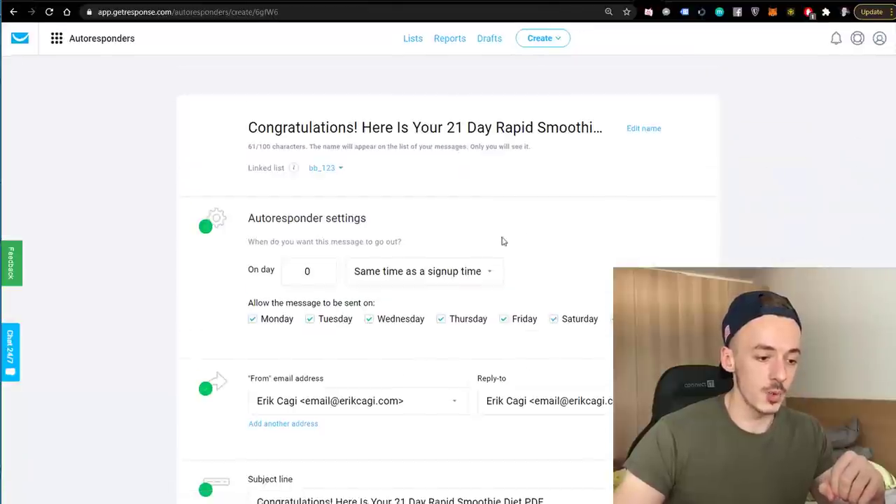
pyautogui.scroll(-8, 502, 242)
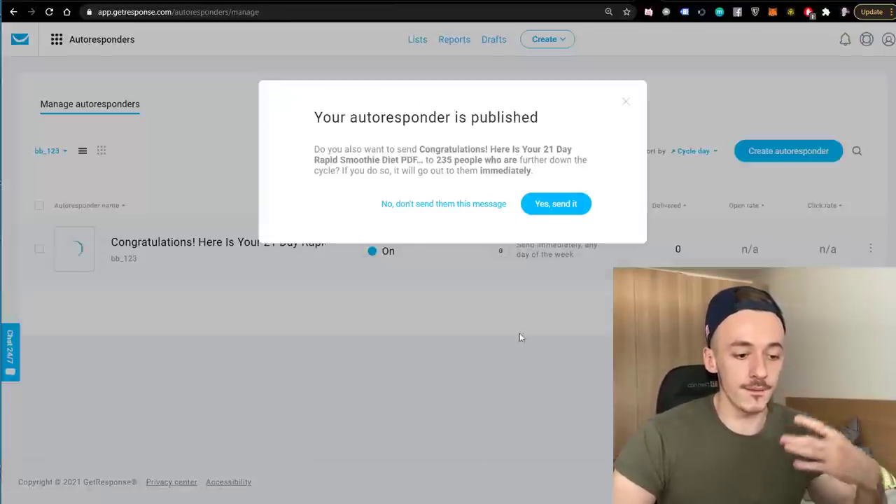
pyautogui.click(464, 205)
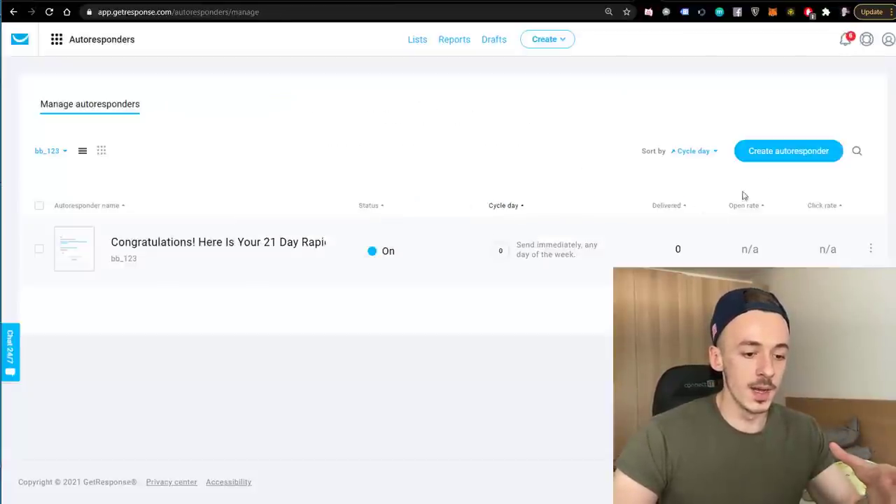
# Step: Create a second autoresponder named "21 DAYS TO A SLIMMER, SEXIER YOU!", copying the name from the second email's subject in the Google Doc
pyautogui.click(770, 156)
pyautogui.click(500, 302)
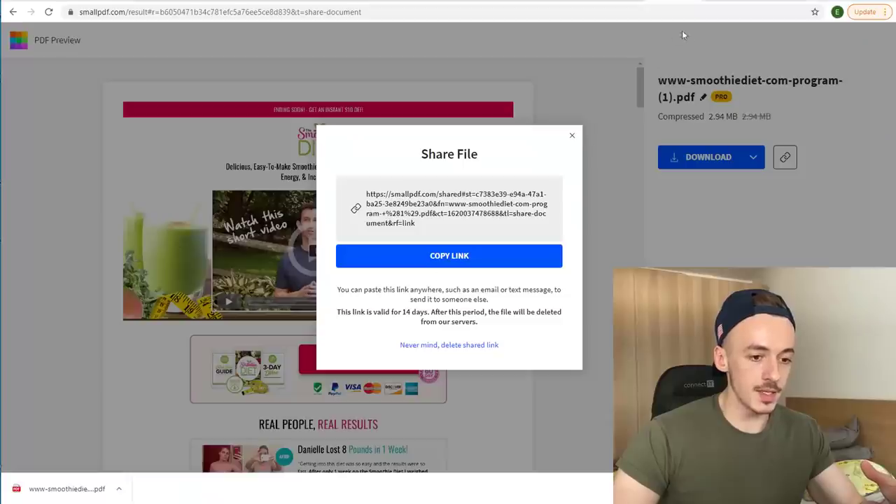
pyautogui.click(270, 4)
pyautogui.scroll(-5, 338, 180)
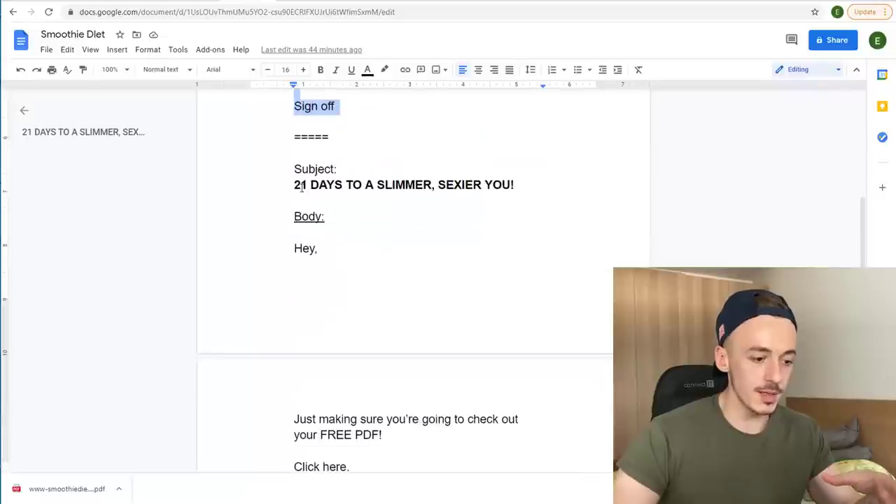
pyautogui.click(338, 180)
pyautogui.moveTo(338, 180); pyautogui.dragTo(514, 185)
pyautogui.hotkey('ctrl', 'c')
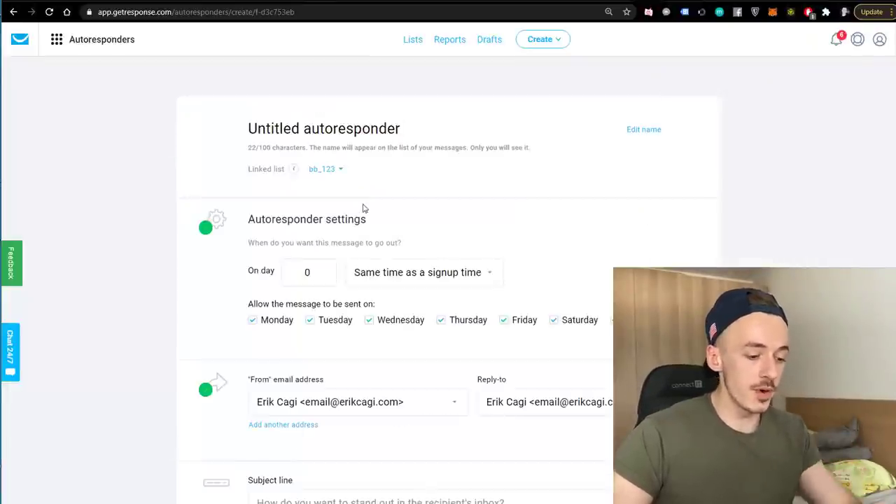
pyautogui.hotkey('ctrl', 'a')
pyautogui.hotkey('ctrl', 'v')
# Step: Schedule the message for day 0 with a delay of 5 hours
pyautogui.scroll(-1, 504, 259)
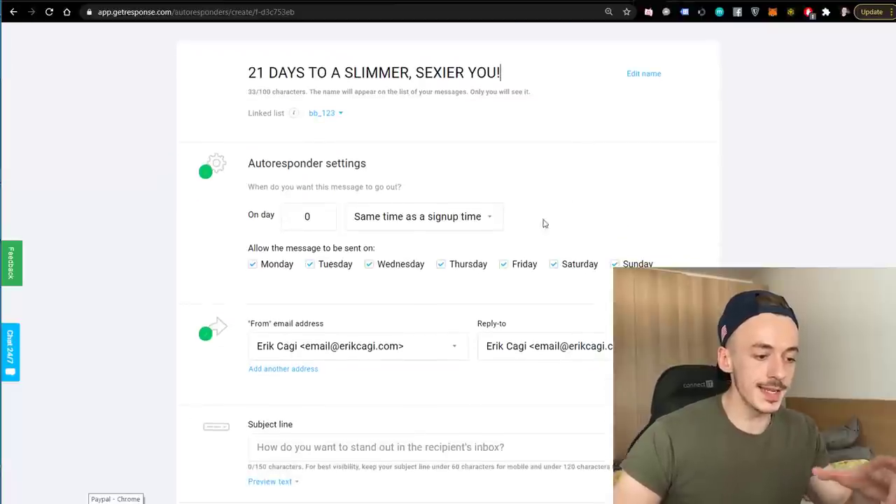
pyautogui.click(470, 222)
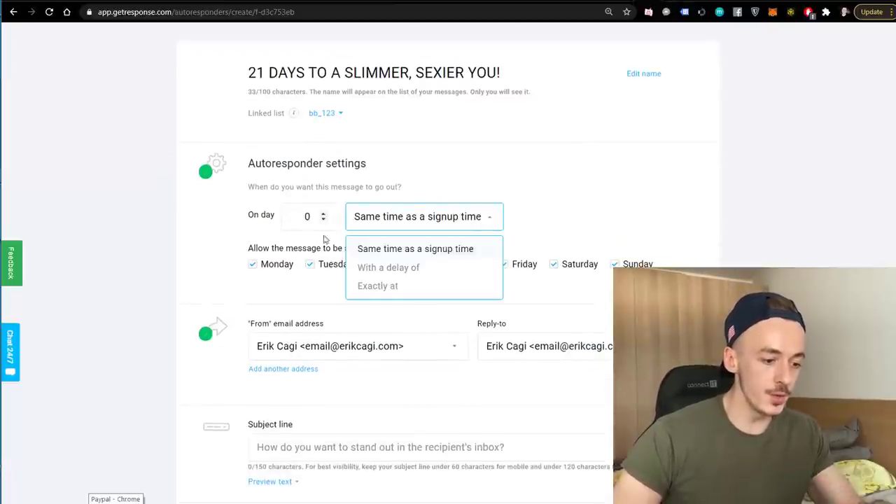
pyautogui.click(405, 273)
pyautogui.click(508, 220)
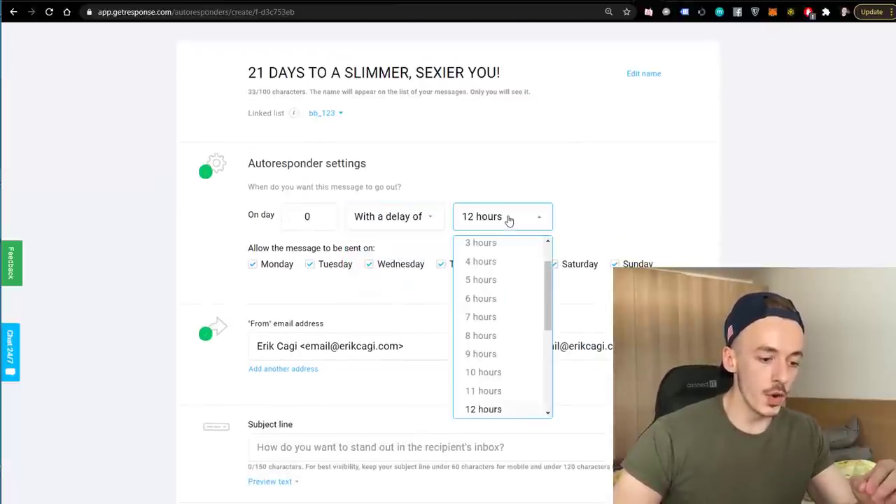
pyautogui.click(494, 281)
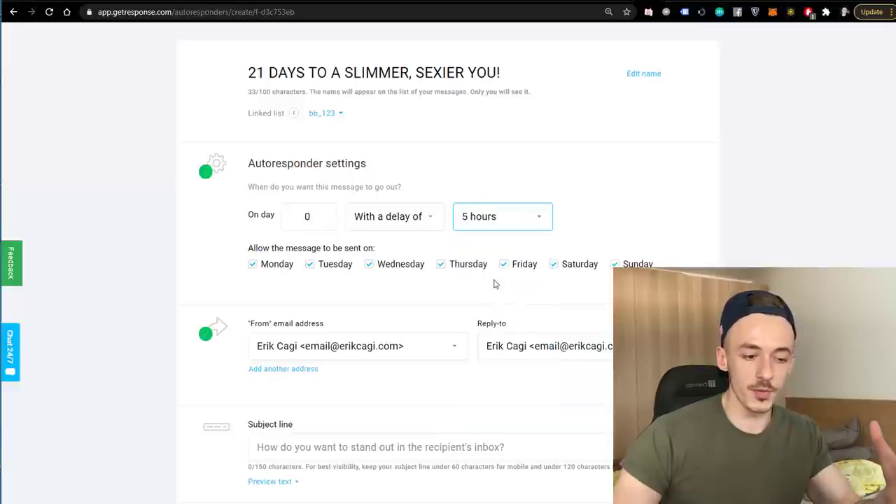
# Step: Set the subject line to "21 DAYS TO A SLIMMER, SEXIER YOU!"
pyautogui.scroll(-2, 385, 294)
pyautogui.click(371, 327)
pyautogui.hotkey('ctrl', 'v')
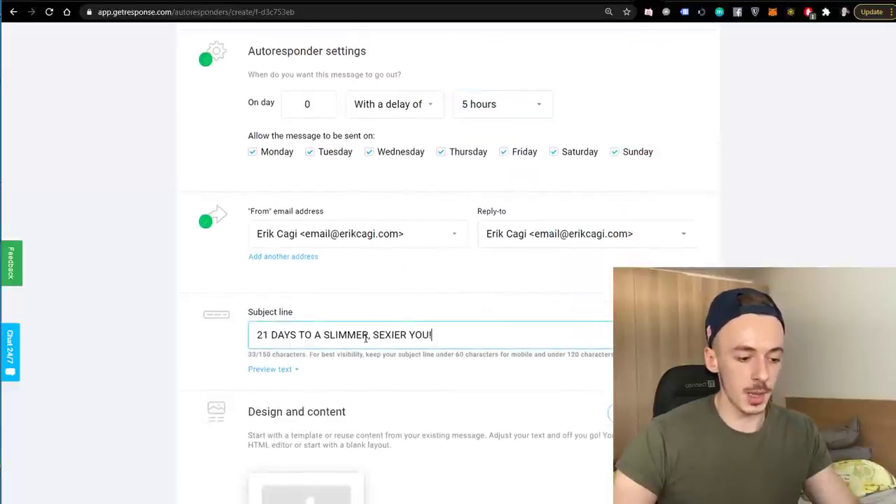
# Step: Start the second email's design from the template named "Blank template"
pyautogui.scroll(-3, 440, 254)
pyautogui.click(652, 250)
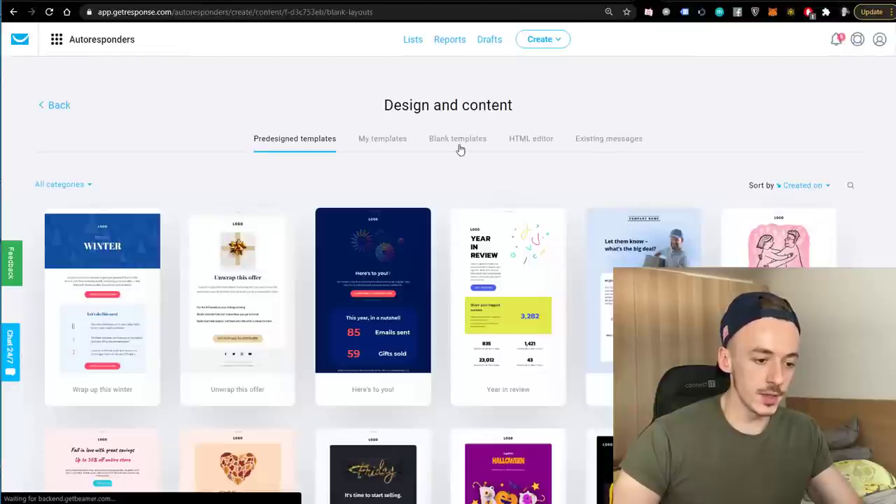
pyautogui.click(459, 139)
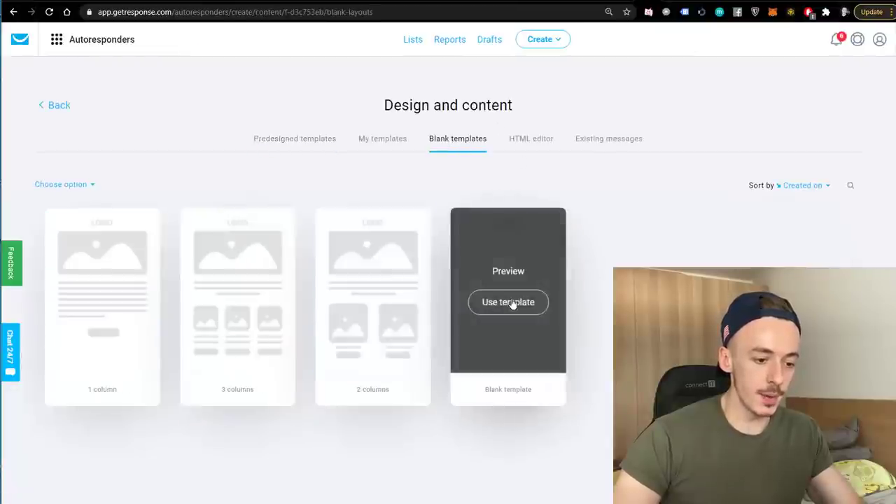
pyautogui.click(511, 304)
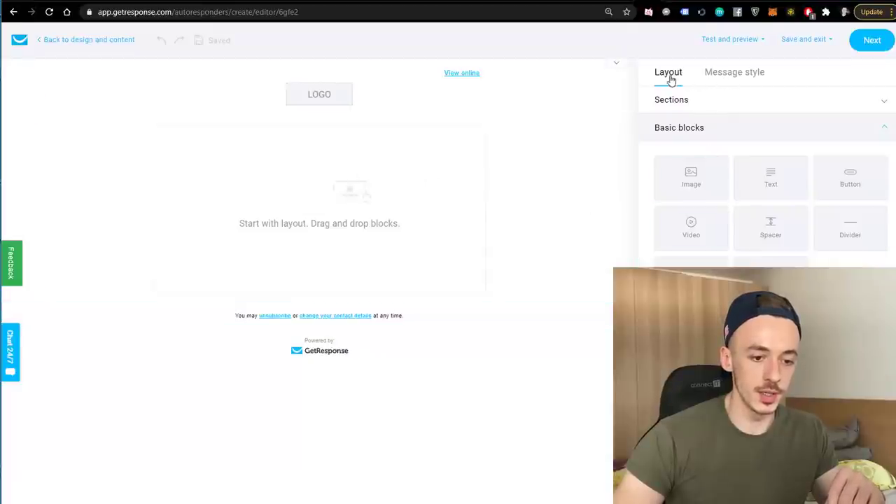
# Step: Turn off the "View online" link and the logo in the second email's header
pyautogui.click(726, 79)
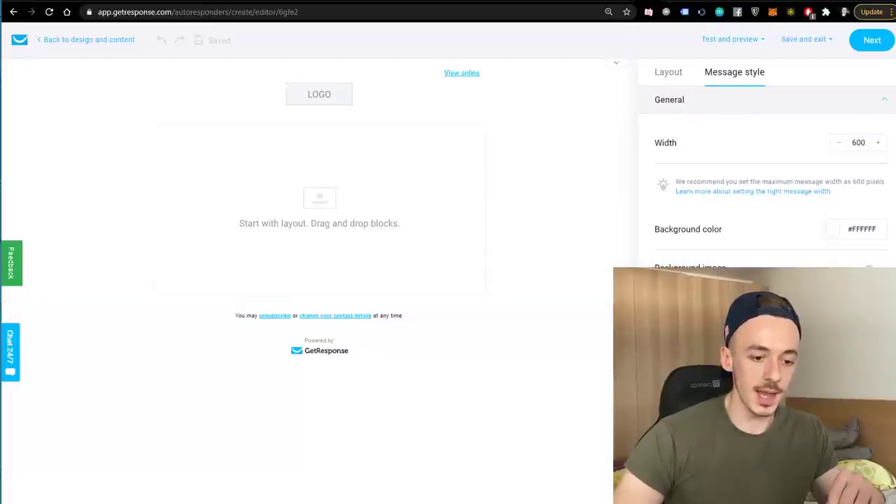
pyautogui.click(703, 99)
pyautogui.click(669, 166)
pyautogui.click(668, 187)
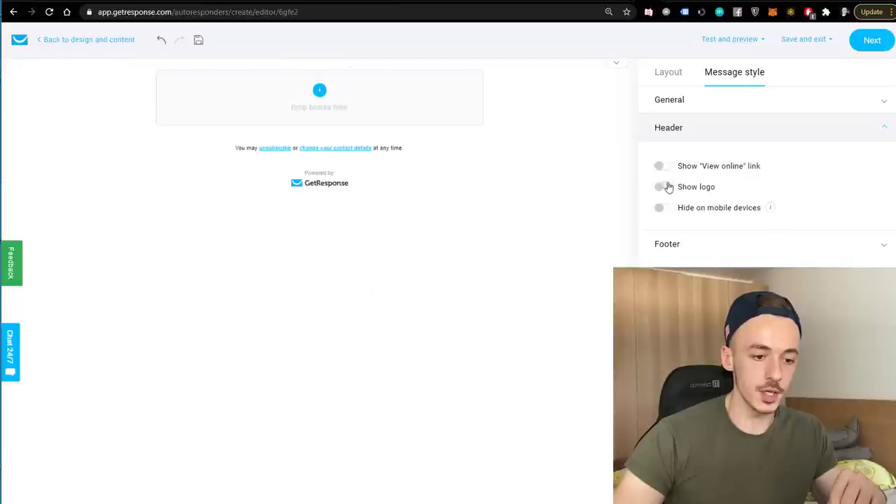
# Step: Add a text block to the message and paste in the second email's body, from "Hey," to "Sign off", copied from the Google Doc
pyautogui.click(669, 82)
pyautogui.moveTo(766, 174); pyautogui.dragTo(376, 336)
pyautogui.hotkey('ctrl', 'Tab')
pyautogui.scroll(-3, 368, 262)
pyautogui.hotkey('ctrl', 'c')
pyautogui.hotkey('ctrl', 'shift', 'Tab')
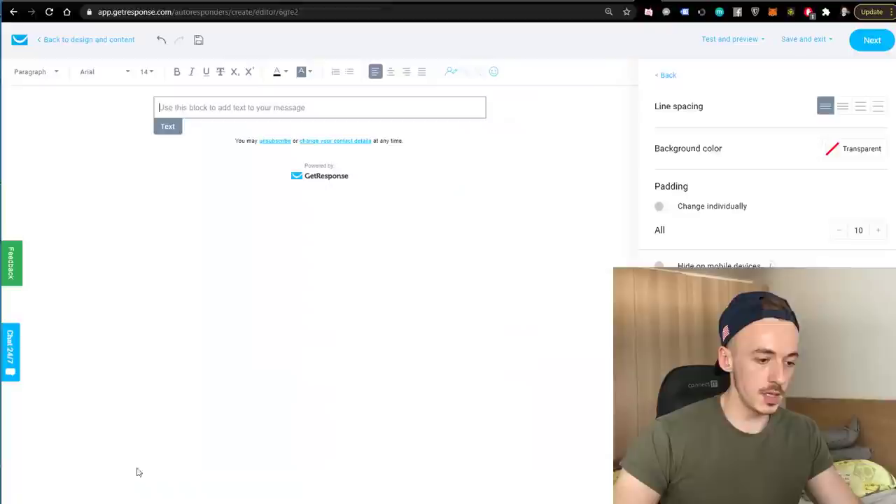
pyautogui.click(310, 140)
pyautogui.hotkey('ctrl', 'v')
# Step: Replace the pasted body with the same text without its source formatting, and select all of it
pyautogui.hotkey('ctrl', 'a')
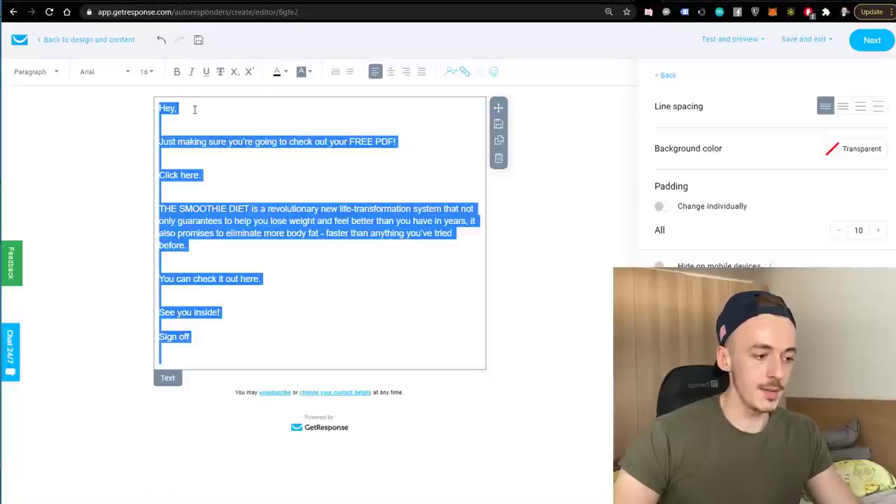
pyautogui.hotkey('ctrl', 'shift', 'v')
pyautogui.hotkey('ctrl', 'a')
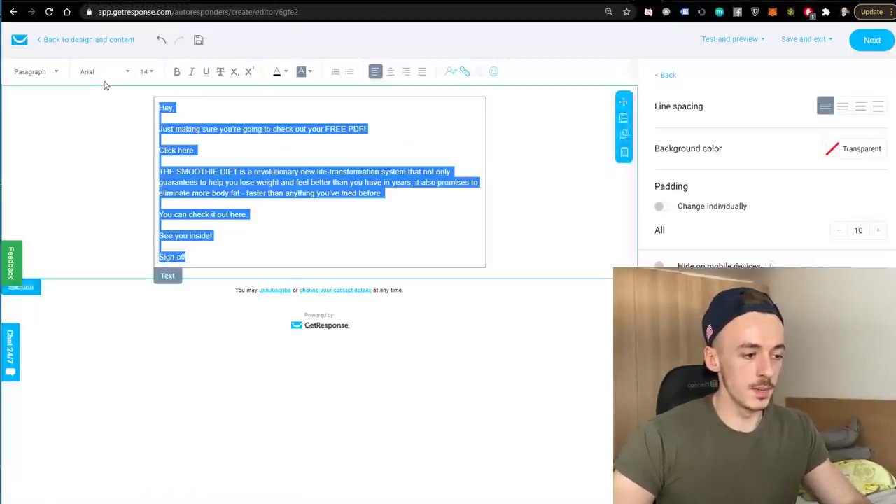
# Step: Set the font of the second email's whole body to Open Sans at size 20
pyautogui.click(105, 71)
pyautogui.scroll(-5, 123, 140)
pyautogui.click(132, 170)
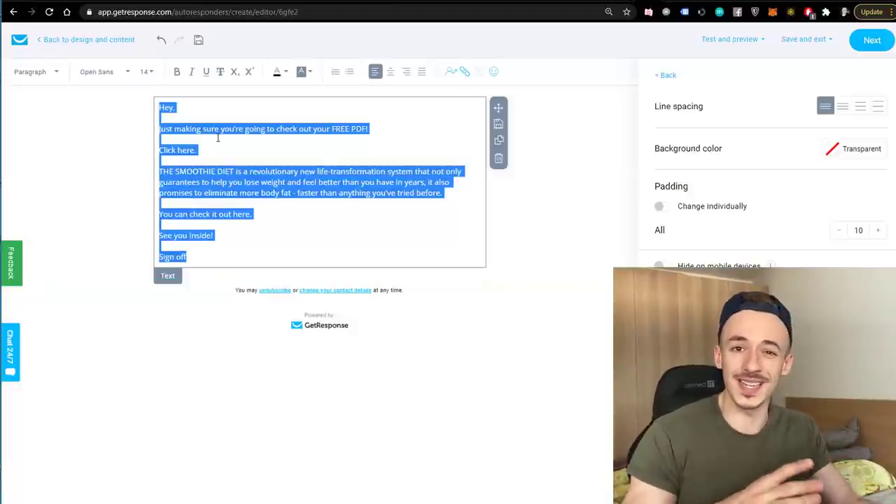
pyautogui.click(145, 72)
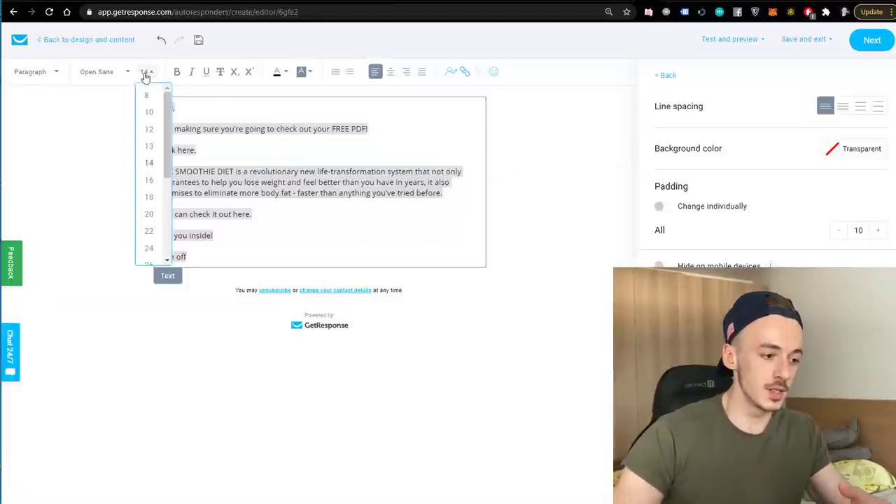
pyautogui.click(153, 213)
pyautogui.click(242, 168)
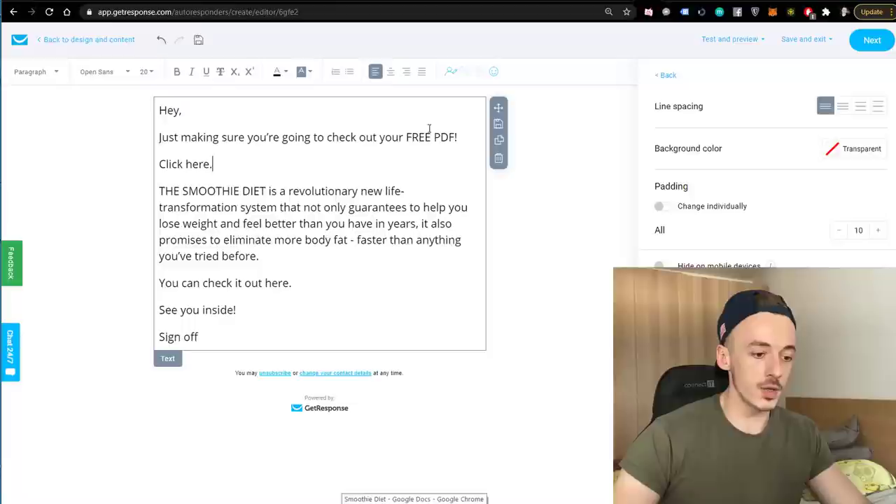
# Step: Copy the PDF's share link from Smallpdf and link the email text "Click here." to that web address
pyautogui.click(429, 498)
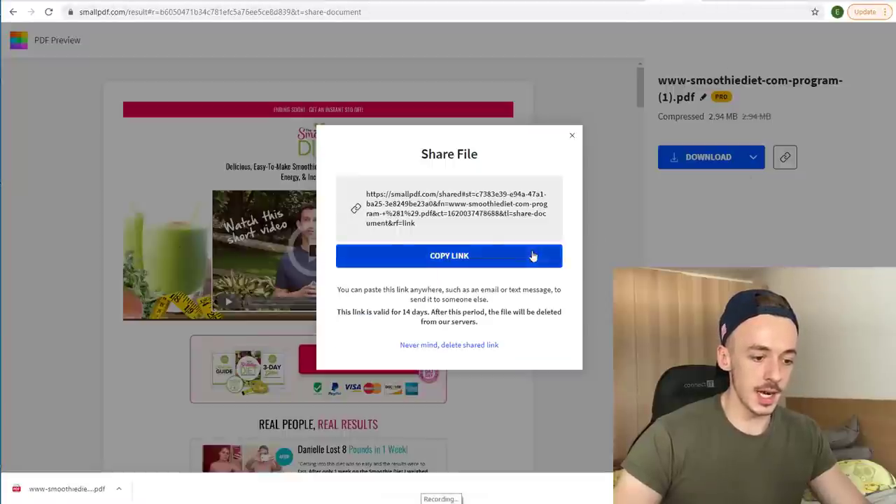
pyautogui.click(534, 257)
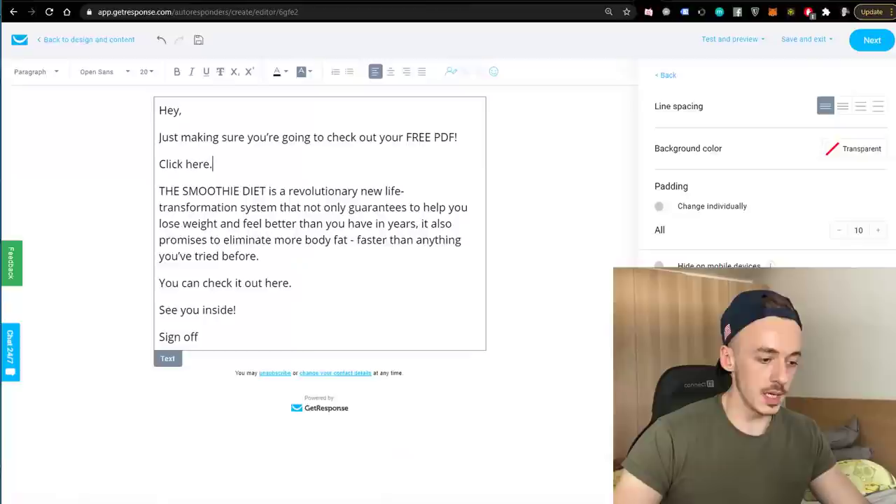
pyautogui.moveTo(212, 164); pyautogui.dragTo(158, 165)
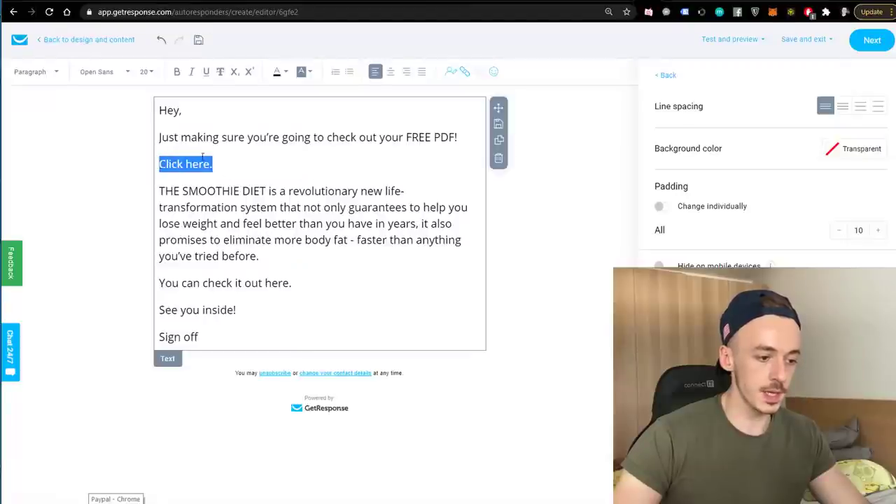
pyautogui.click(465, 71)
pyautogui.click(420, 254)
pyautogui.hotkey('ctrl', 'v')
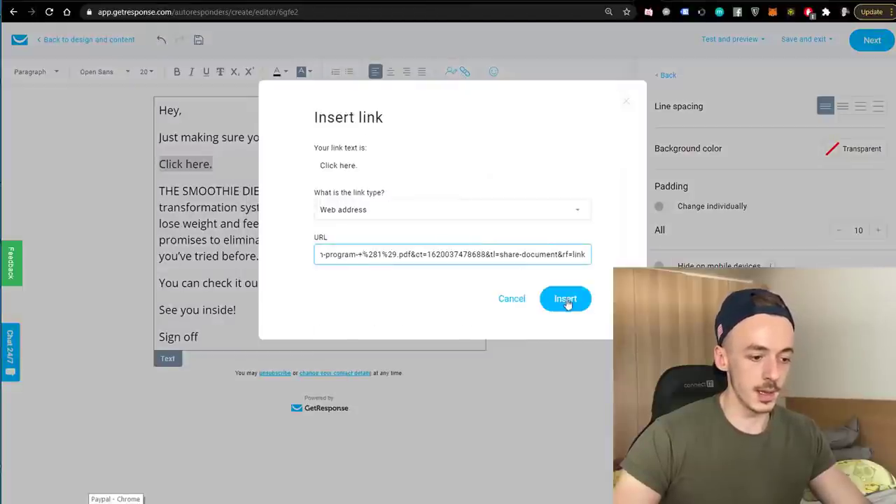
pyautogui.click(565, 298)
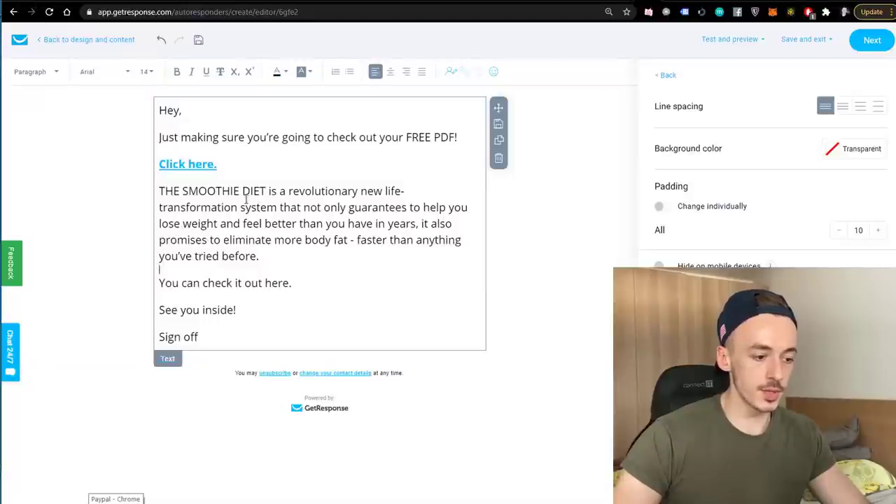
# Step: Start a new paragraph at "it also promises" and link "You can check it out here." to the Smoothie Diet affiliate link from Notepad
pyautogui.click(422, 224)
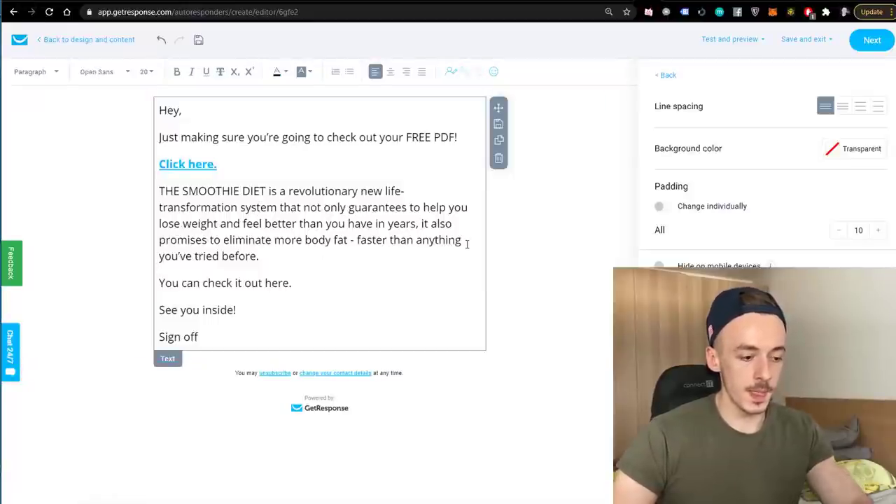
pyautogui.press('Return')
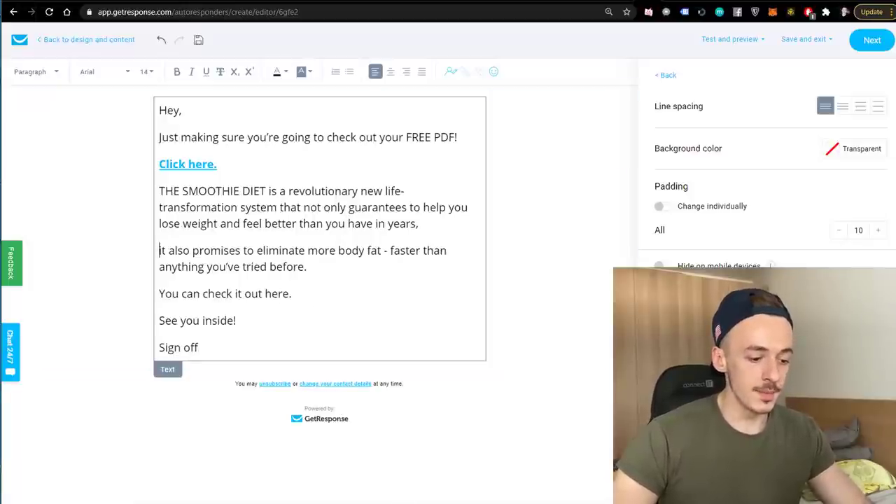
pyautogui.hotkey('alt', 'Tab')
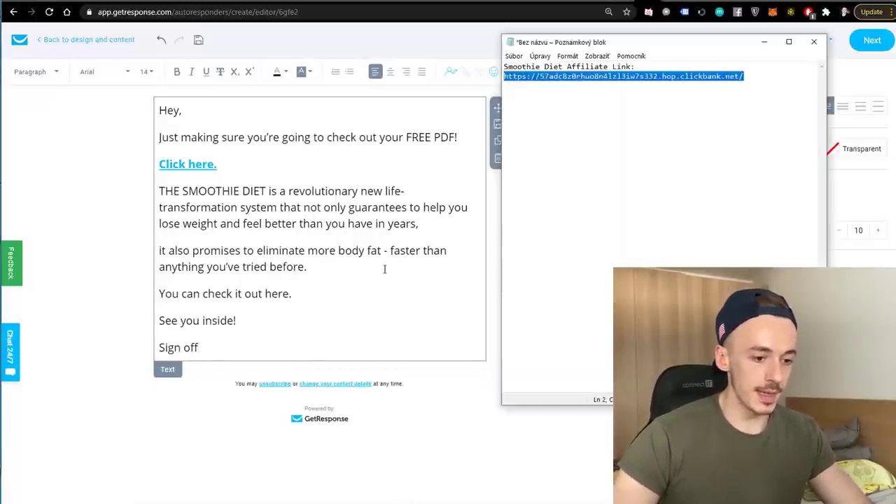
pyautogui.click(294, 294)
pyautogui.moveTo(292, 294); pyautogui.dragTo(164, 294)
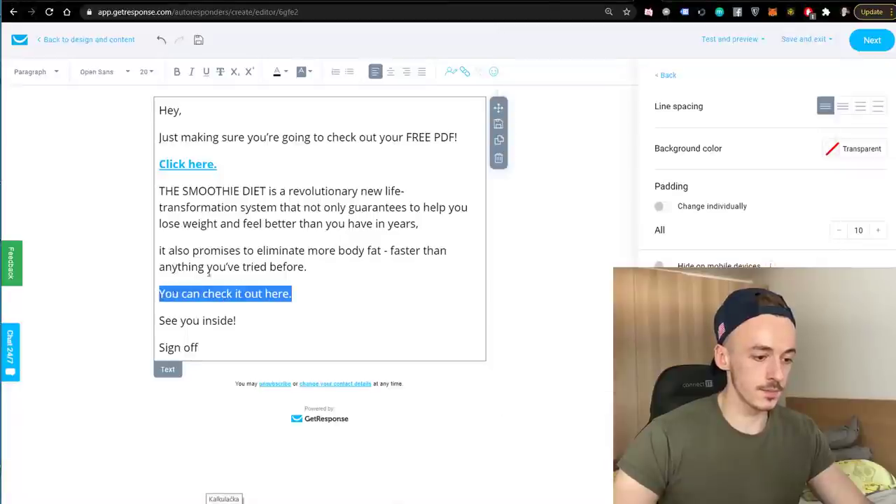
pyautogui.click(465, 71)
pyautogui.click(435, 254)
pyautogui.hotkey('ctrl', 'v')
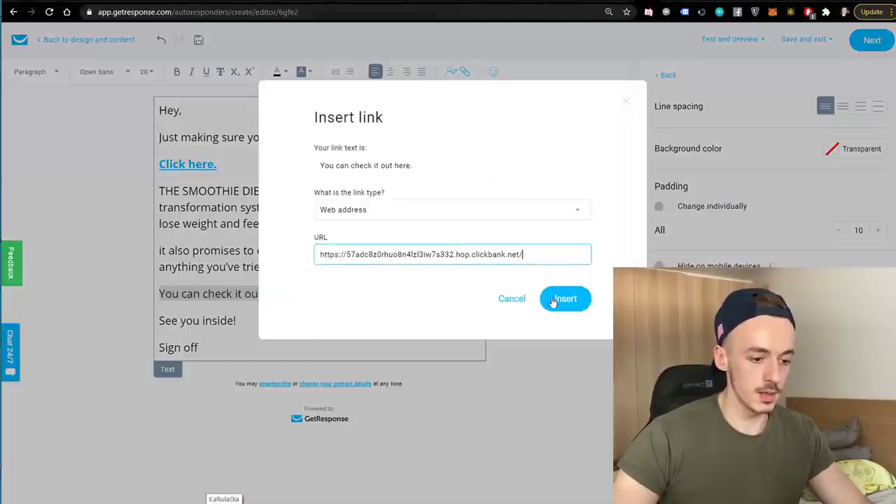
pyautogui.click(564, 299)
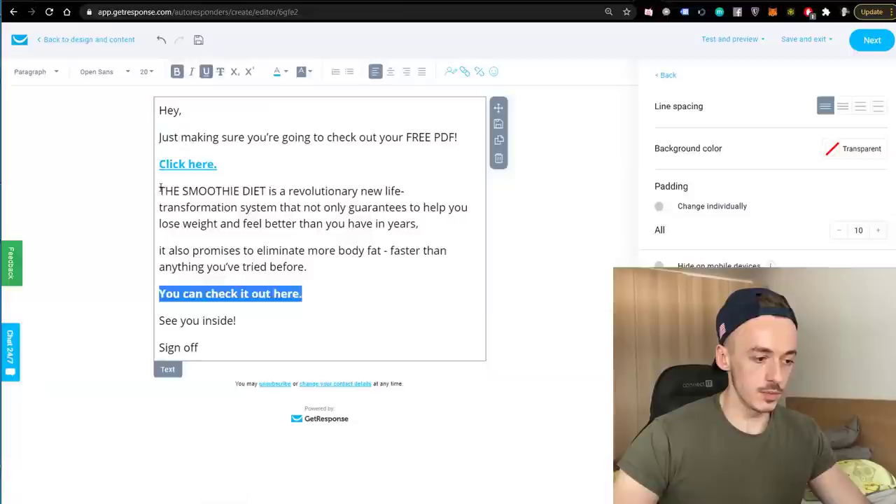
# Step: Make "THE SMOOTHIE DIET" bold and replace the closing "Sign off" line with the sender's first name
pyautogui.moveTo(160, 191); pyautogui.dragTo(268, 192)
pyautogui.hotkey('ctrl', 'b')
pyautogui.click(520, 250)
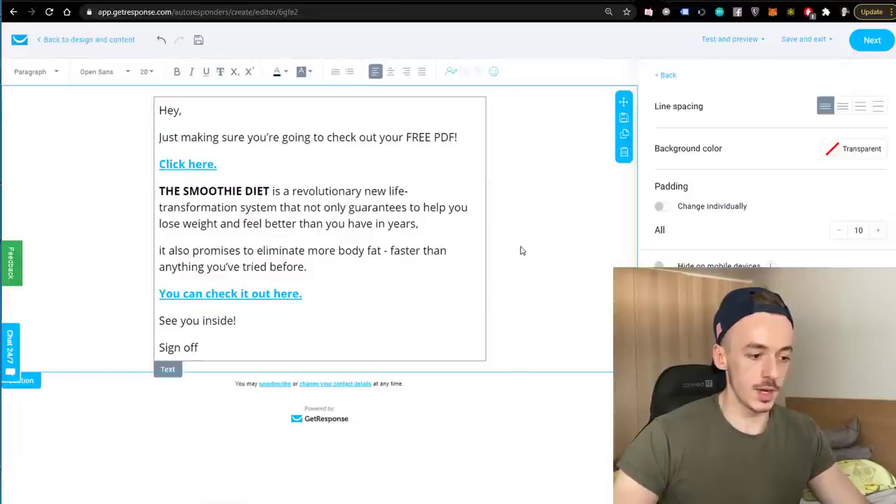
pyautogui.click(231, 319)
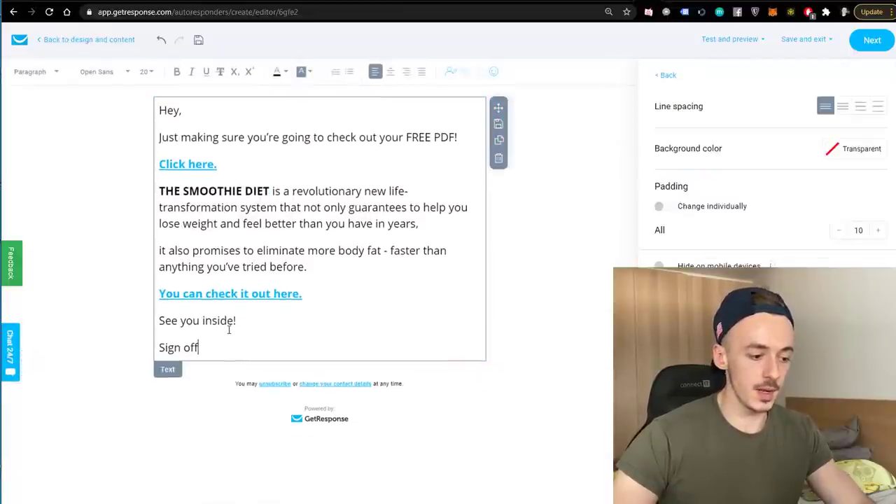
pyautogui.hotkey('shift', 'Home')
pyautogui.write('Erik')
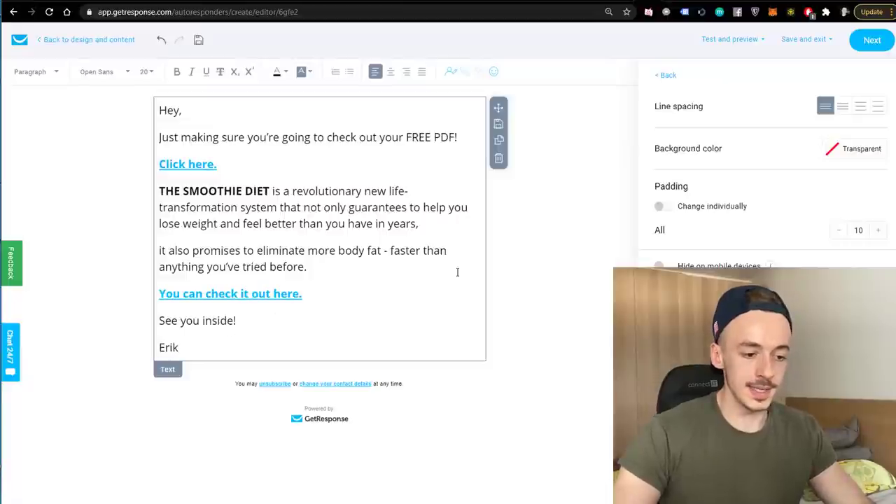
# Step: Preview the second email on desktop and in the desktop/mobile comparison, and go back to the layout
pyautogui.click(727, 40)
pyautogui.click(712, 85)
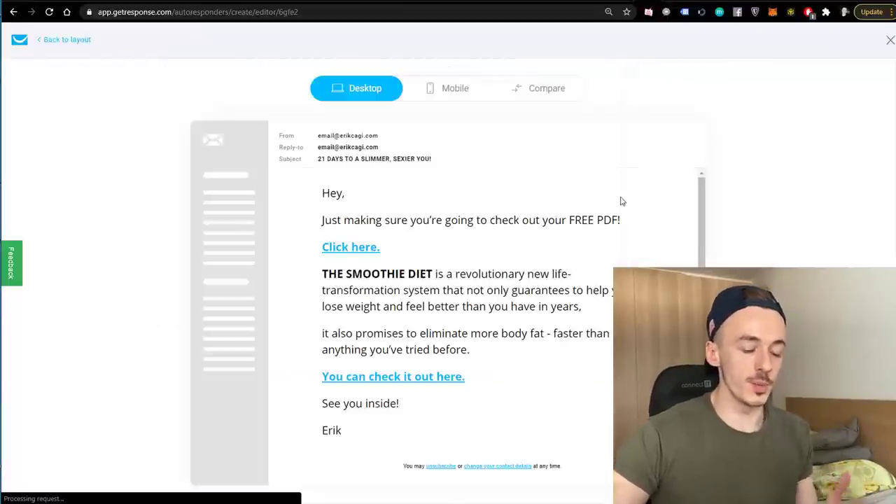
pyautogui.click(578, 89)
pyautogui.scroll(-3, 723, 259)
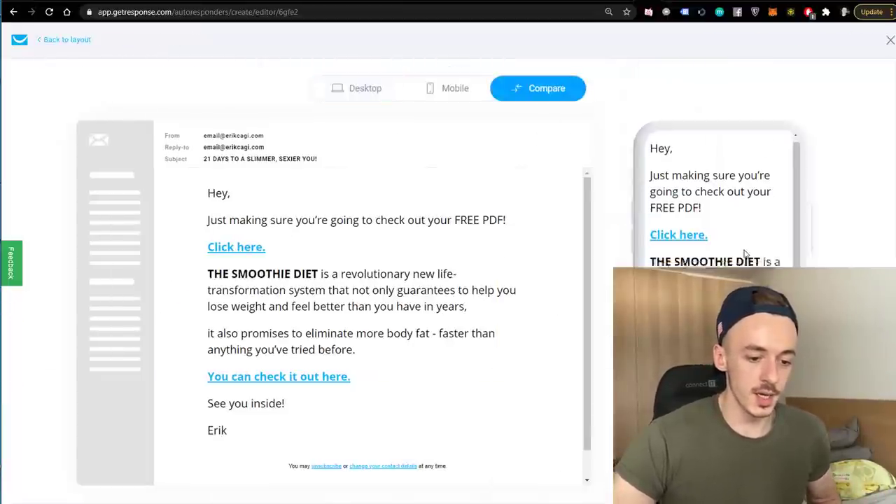
pyautogui.scroll(3, 723, 259)
pyautogui.click(56, 40)
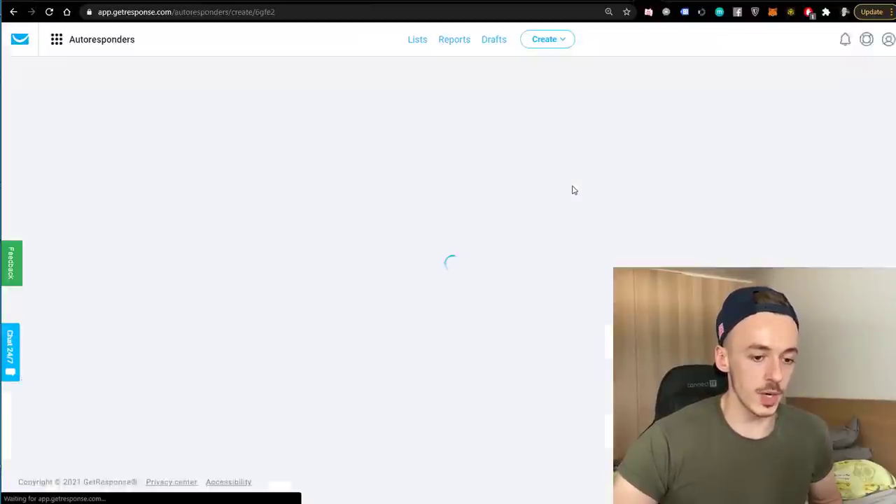
# Step: Publish the second autoresponder and decline sending it to people who are further down the cycle
pyautogui.scroll(-10, 492, 280)
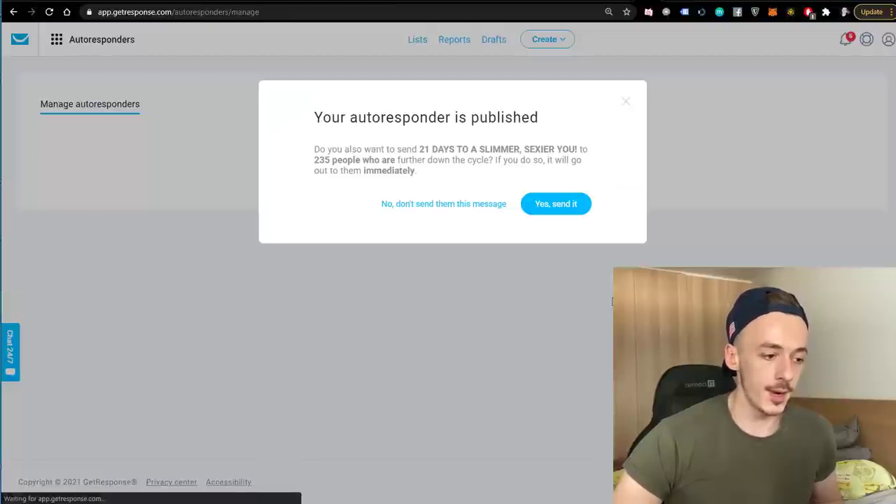
pyautogui.click(448, 204)
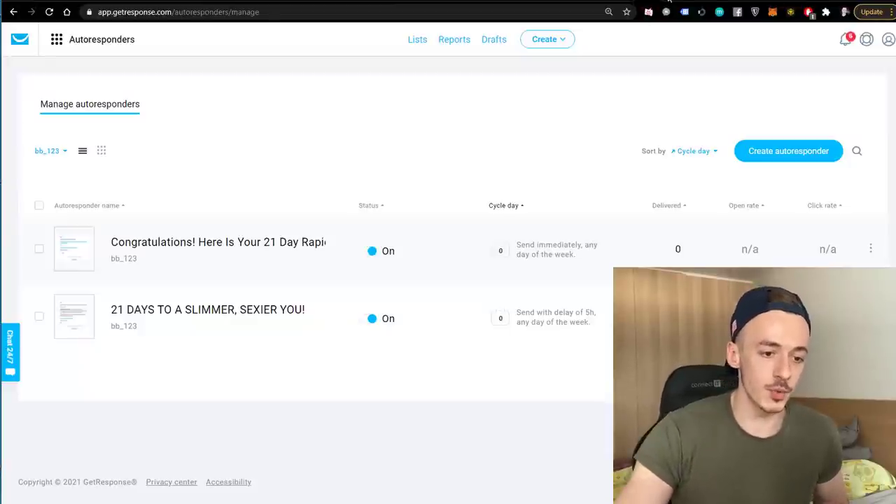
# Step: Review the payouts on the Smoothie Diet affiliate page and the offer on its program sales page
pyautogui.click(662, 1)
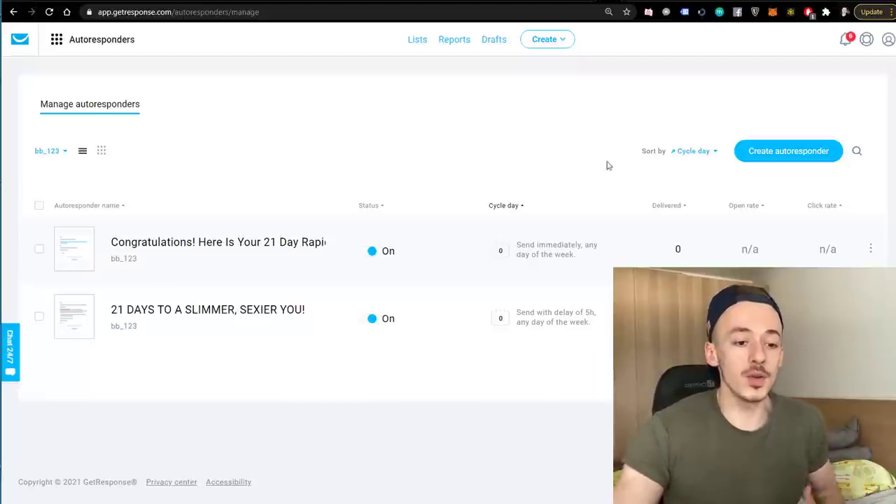
pyautogui.click(728, 0)
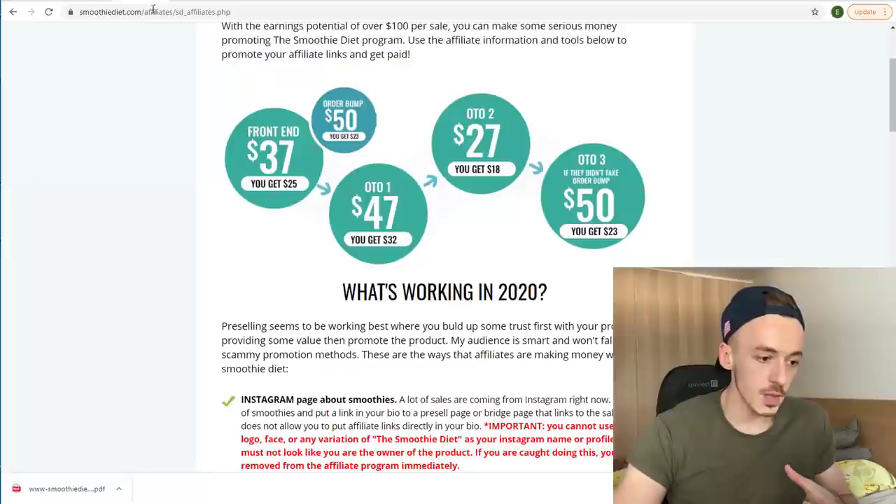
pyautogui.click(569, 3)
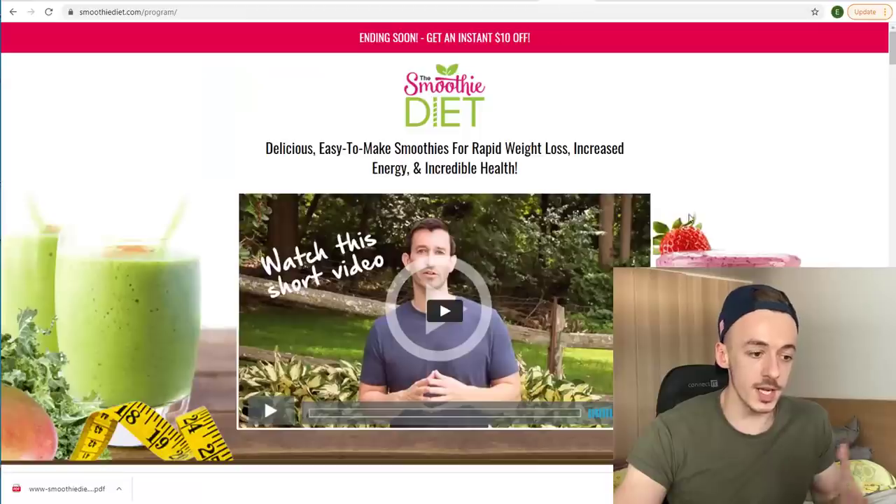
pyautogui.scroll(-3, 690, 219)
pyautogui.scroll(2, 690, 219)
pyautogui.scroll(-2, 689, 218)
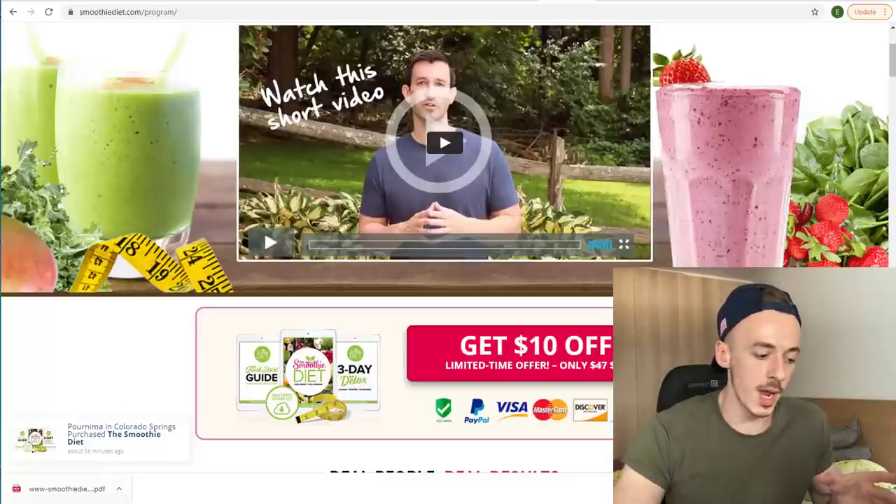
pyautogui.hotkey('alt', 'Tab')
pyautogui.hotkey('alt', 'Tab')
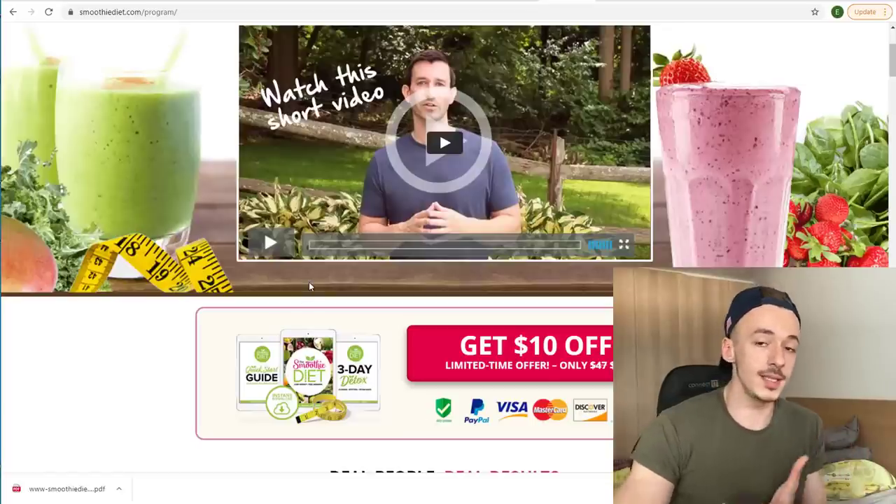
pyautogui.scroll(1, 308, 282)
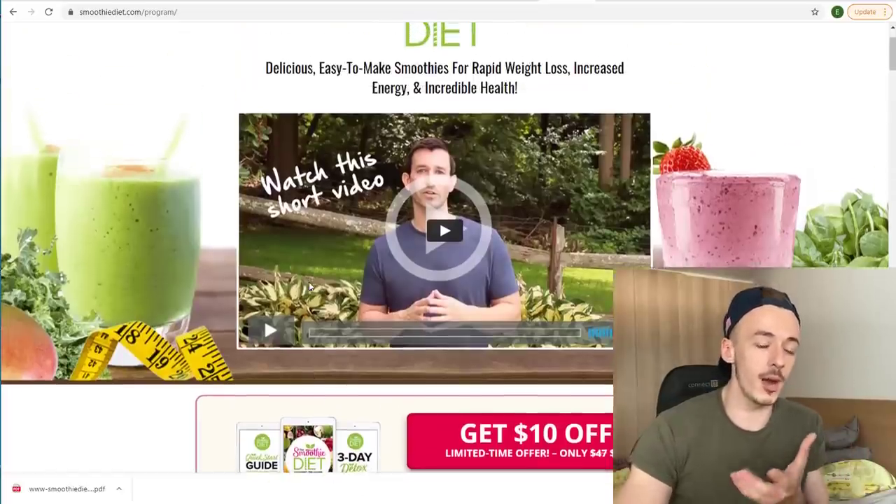
pyautogui.scroll(-2, 309, 281)
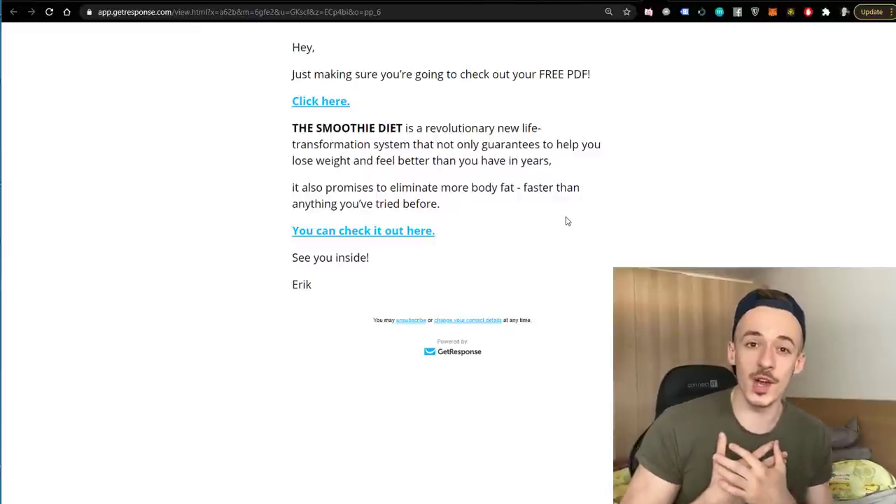
# Step: Look through the subjects and bodies of both emails in the Smoothie Diet Google Doc
pyautogui.click(684, 3)
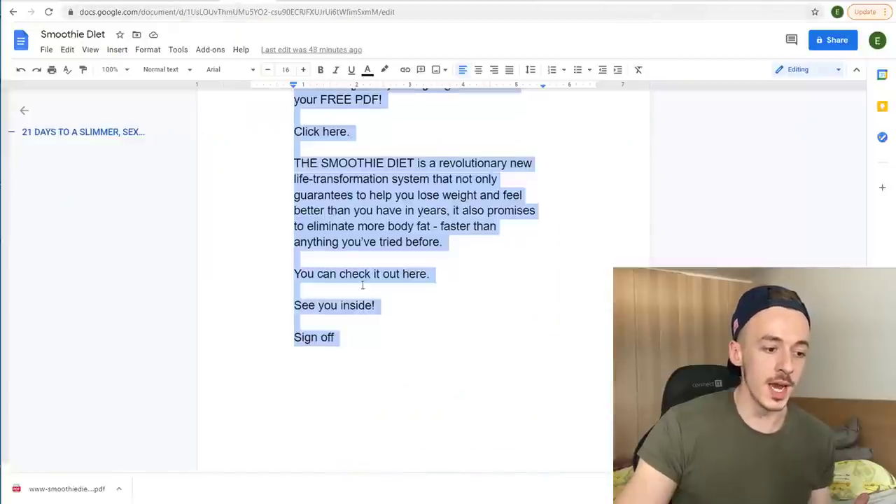
pyautogui.scroll(3, 449, 316)
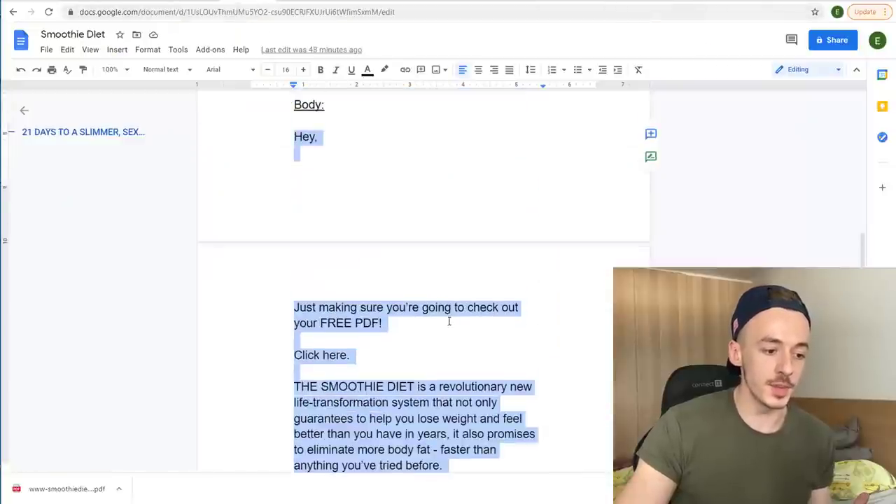
pyautogui.click(458, 315)
pyautogui.scroll(10, 460, 313)
pyautogui.scroll(-1, 446, 300)
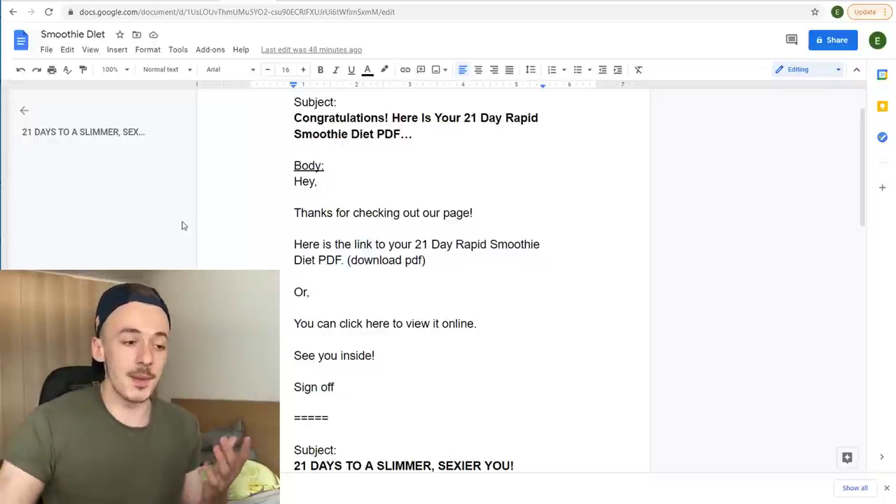
# Step: Switch to Udimi and open the seller search
pyautogui.hotkey('ctrl', 'Tab')
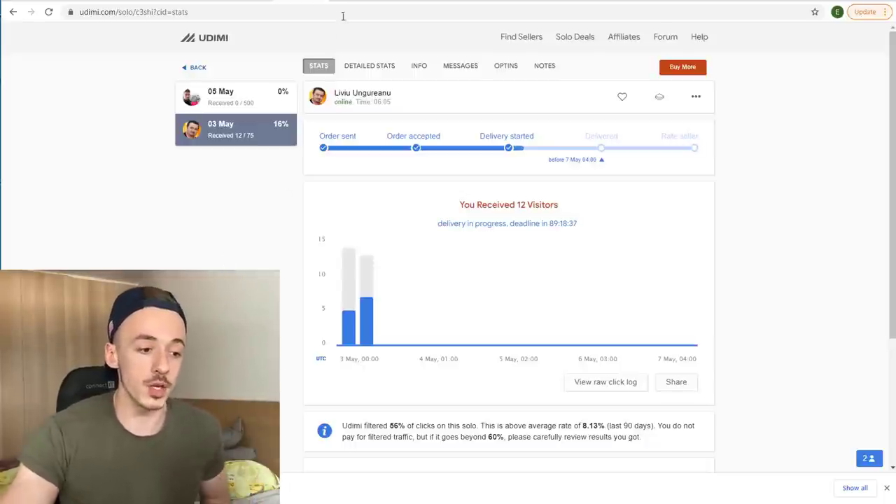
pyautogui.click(532, 37)
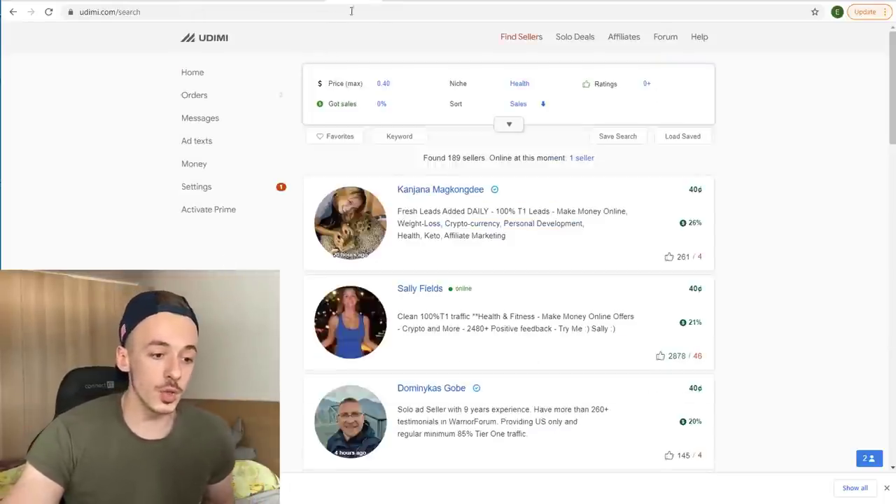
pyautogui.click(522, 42)
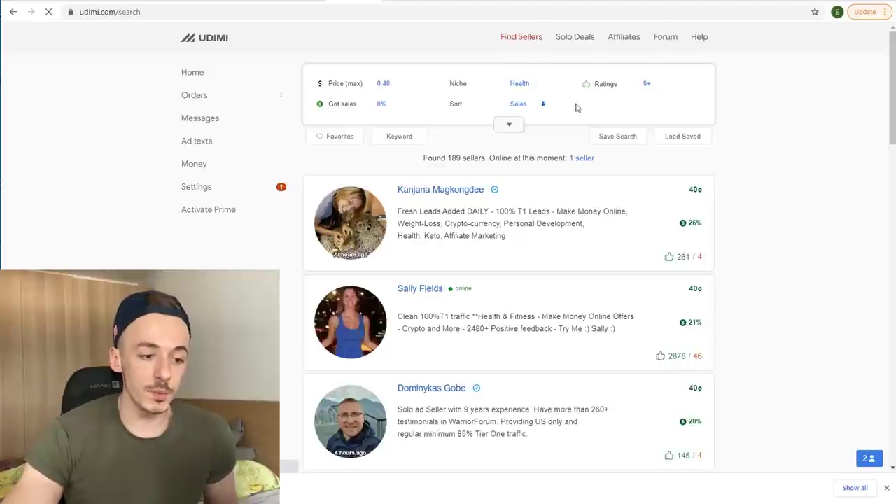
# Step: Keep the seller search on the Health niche and open the profile of the online seller second in the results
pyautogui.click(522, 86)
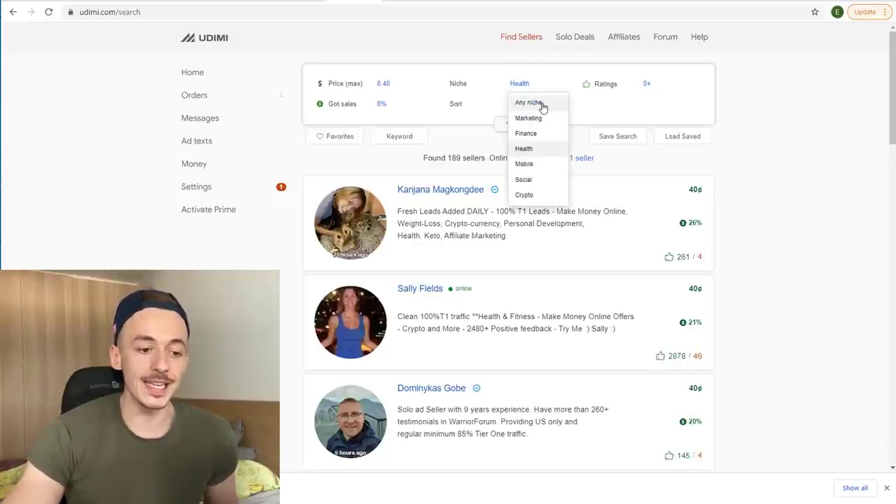
pyautogui.click(544, 150)
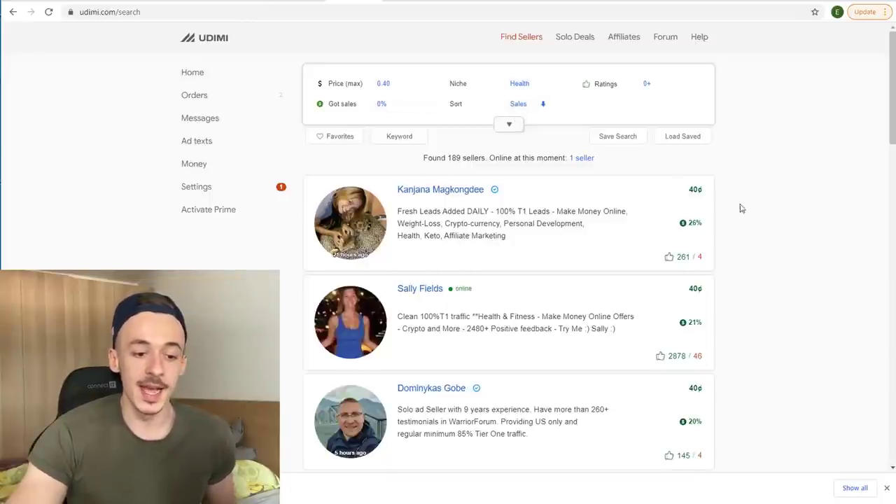
pyautogui.scroll(-2, 740, 221)
pyautogui.scroll(1, 739, 222)
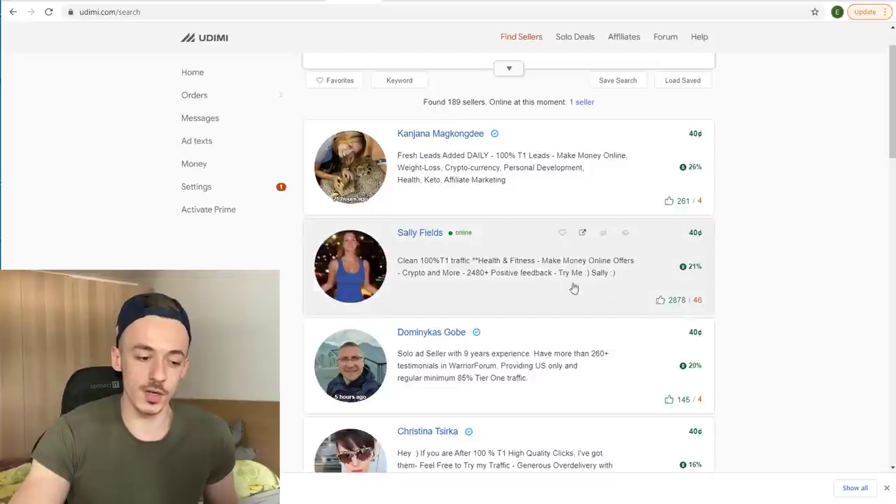
pyautogui.click(364, 273)
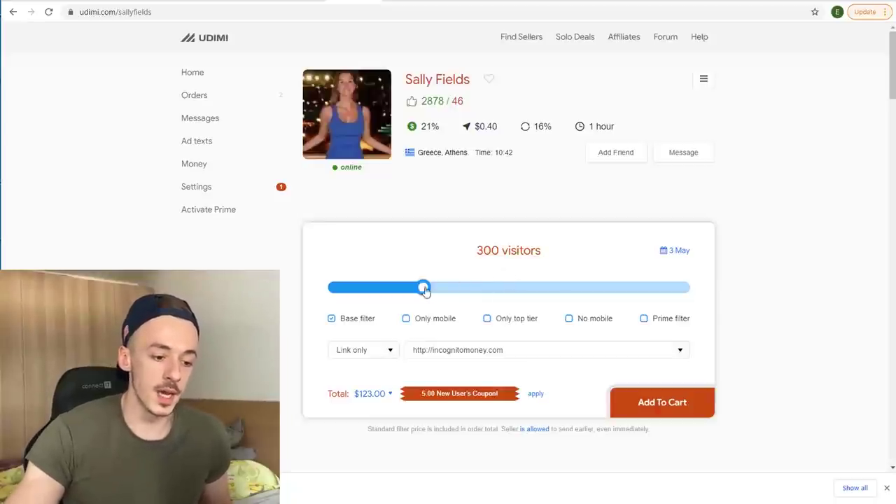
# Step: Try order sizes of 1000, 50, 75 and 100 visitors to compare totals, and set the order to 250 visitors
pyautogui.moveTo(425, 290); pyautogui.dragTo(742, 290)
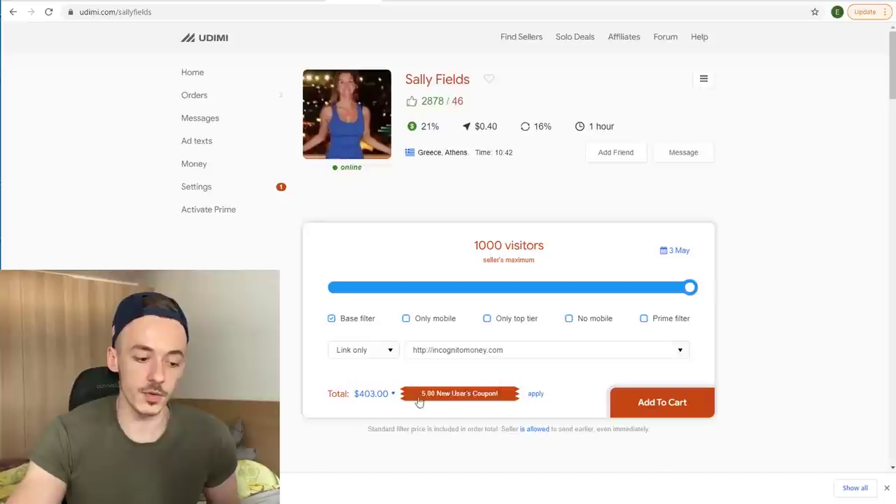
pyautogui.moveTo(690, 298); pyautogui.dragTo(304, 308)
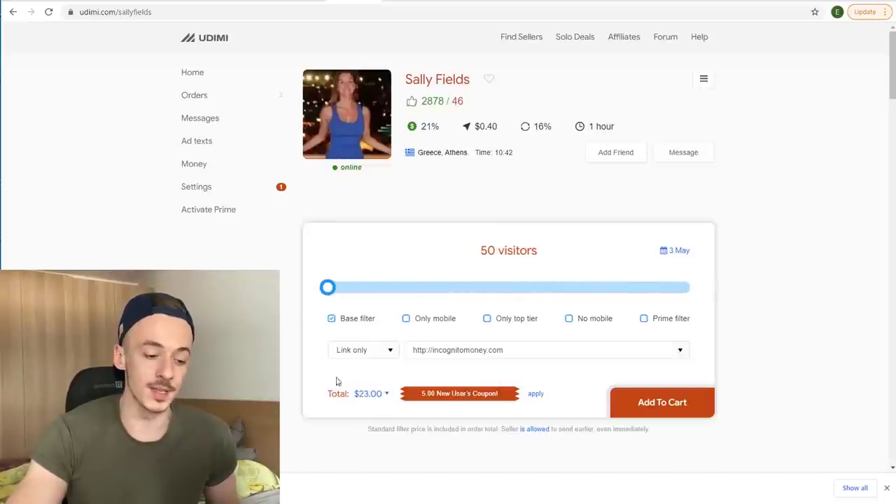
pyautogui.moveTo(328, 292); pyautogui.dragTo(336, 295)
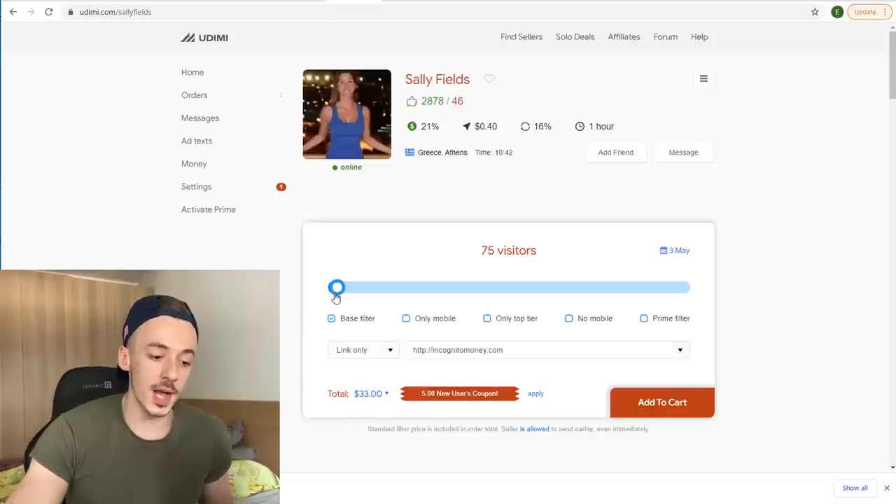
pyautogui.moveTo(336, 297); pyautogui.dragTo(346, 297)
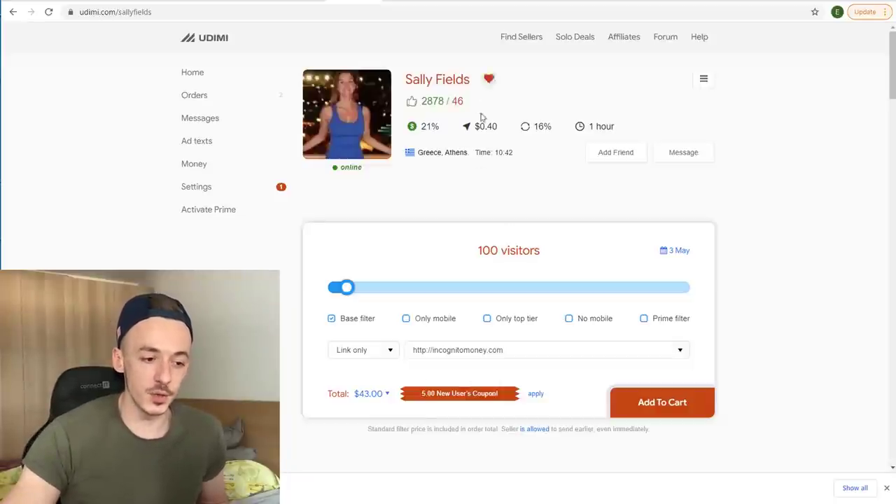
pyautogui.moveTo(348, 287); pyautogui.dragTo(407, 290)
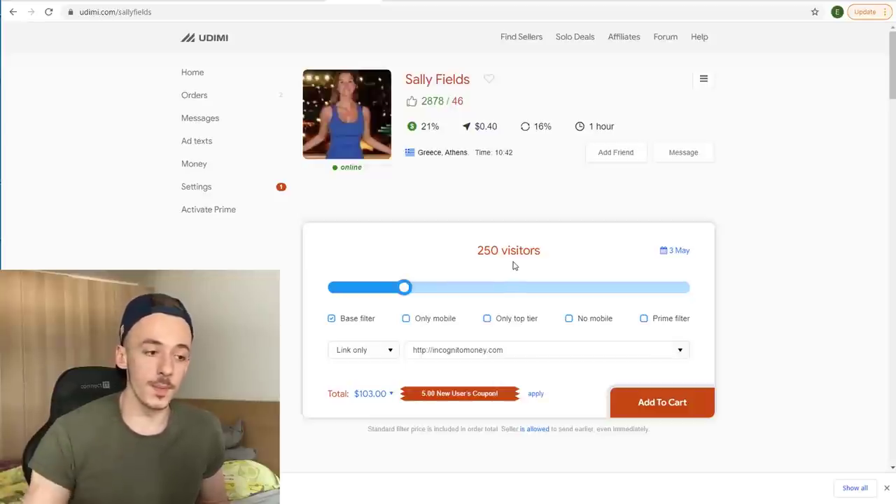
# Step: Review the front-end, order bump and OTO payouts and the earnings potential per sale on the Smoothie Diet affiliate page
pyautogui.click(560, 2)
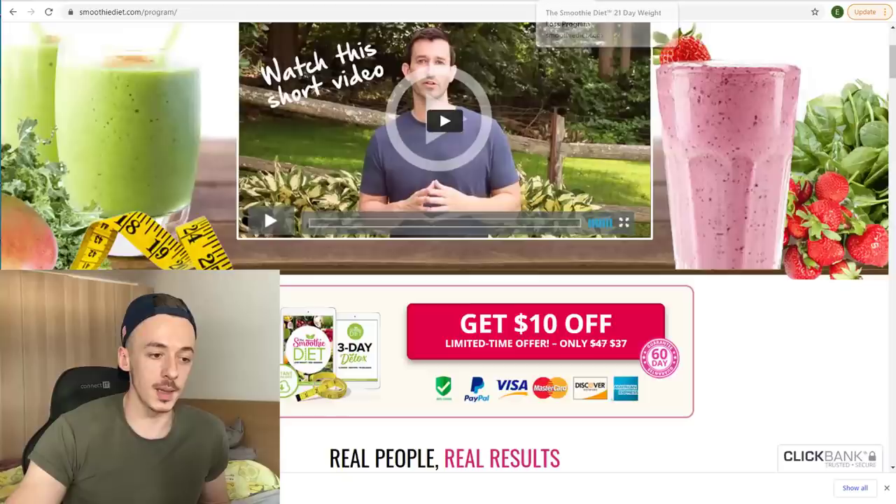
pyautogui.click(707, 1)
pyautogui.click(261, 3)
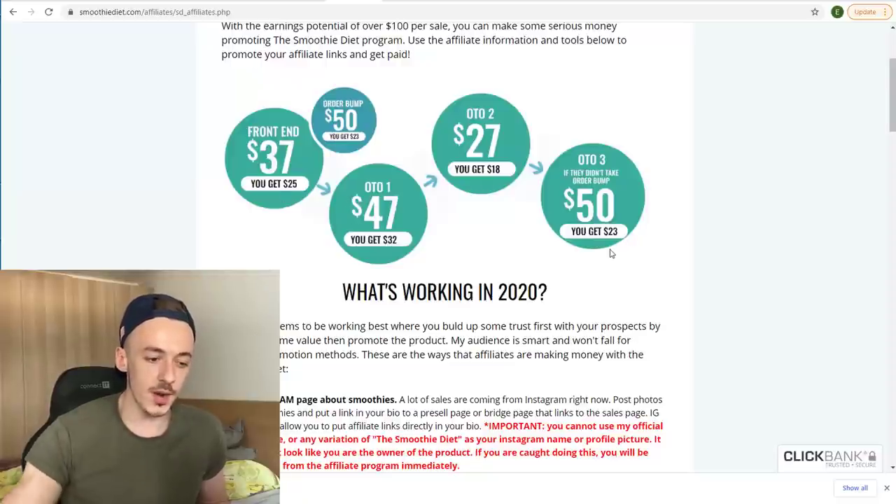
pyautogui.scroll(3, 586, 253)
pyautogui.scroll(-1, 487, 251)
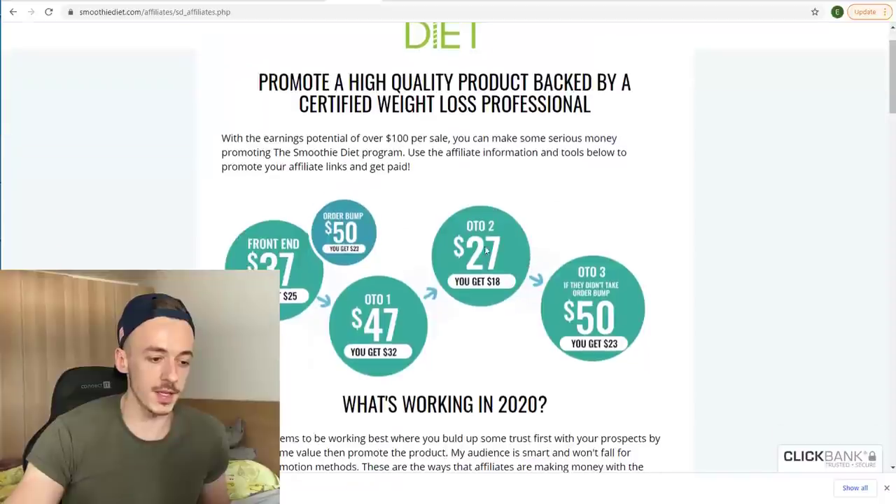
pyautogui.moveTo(386, 138); pyautogui.dragTo(440, 133)
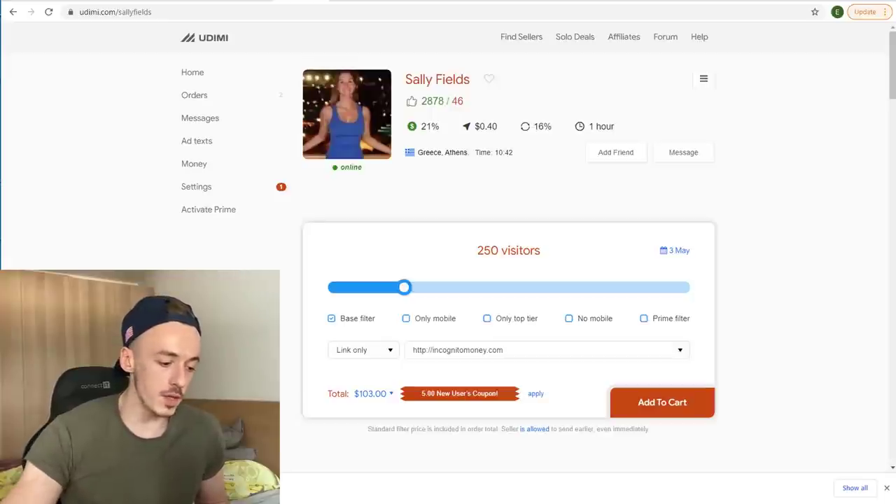
pyautogui.hotkey('alt', 'Tab')
pyautogui.click(168, 12)
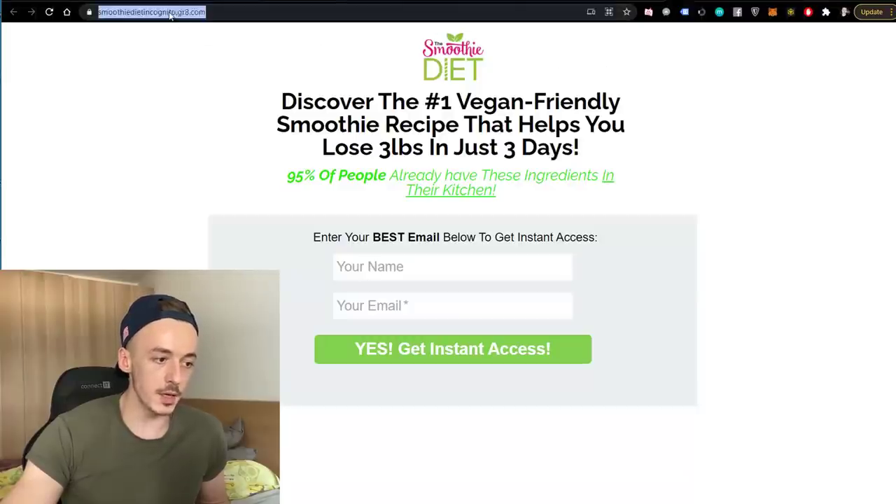
pyautogui.rightClick(170, 14)
pyautogui.click(206, 92)
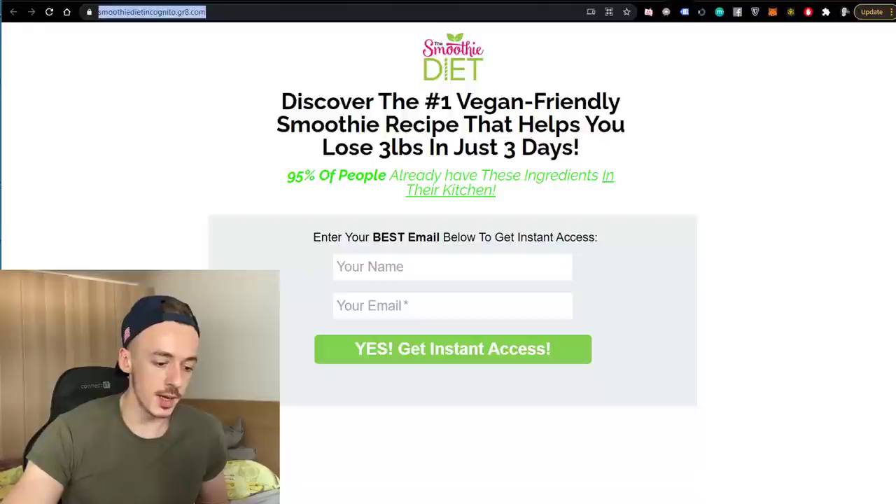
pyautogui.hotkey('alt', 'Tab')
pyautogui.tripleClick(447, 357)
pyautogui.rightClick(446, 357)
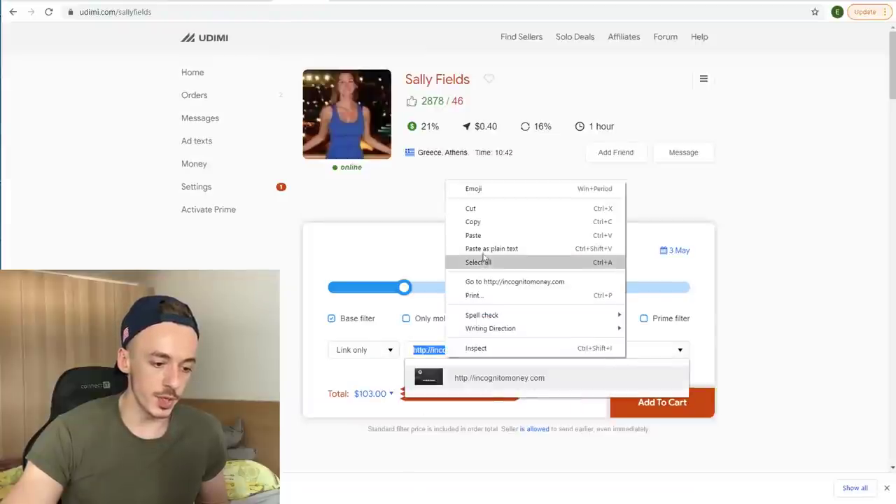
pyautogui.click(485, 236)
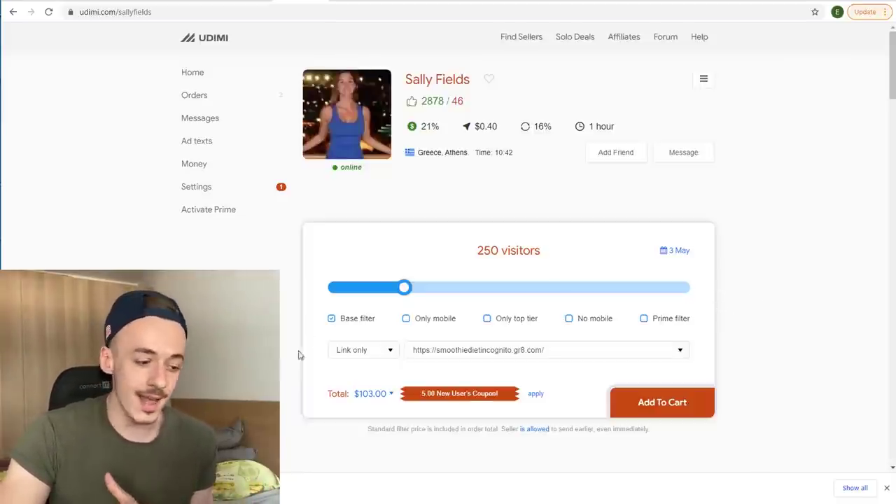
# Step: Look through the visitor's path from the opt-in page to the ClickBank order form and the Smoothie Diet sales page
pyautogui.hotkey('alt', 'Tab')
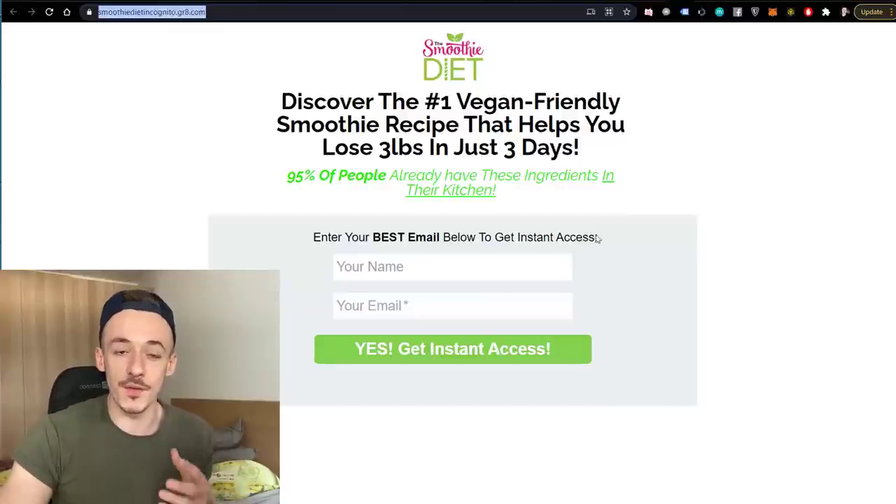
pyautogui.hotkey('alt', 'Tab')
pyautogui.hotkey('alt', 'Tab')
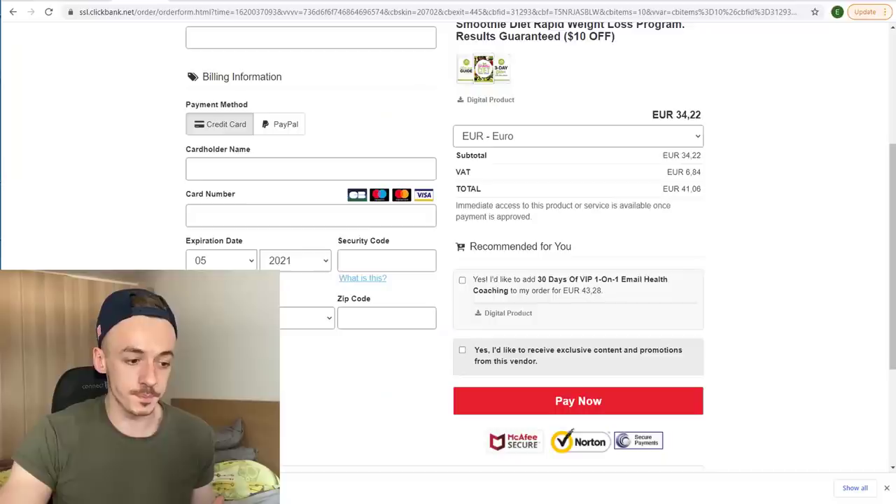
pyautogui.hotkey('alt', 'Left')
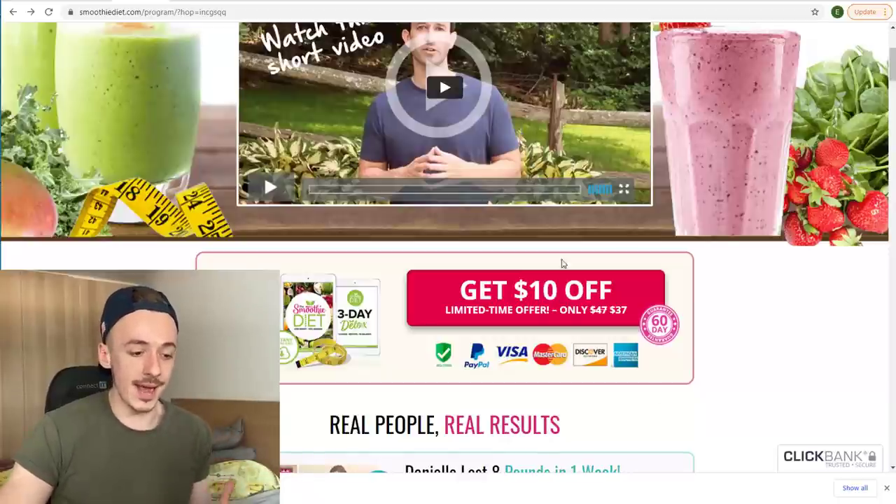
# Step: Return to the seller's order on Udimi and reduce it to 50 visitors
pyautogui.click(273, 2)
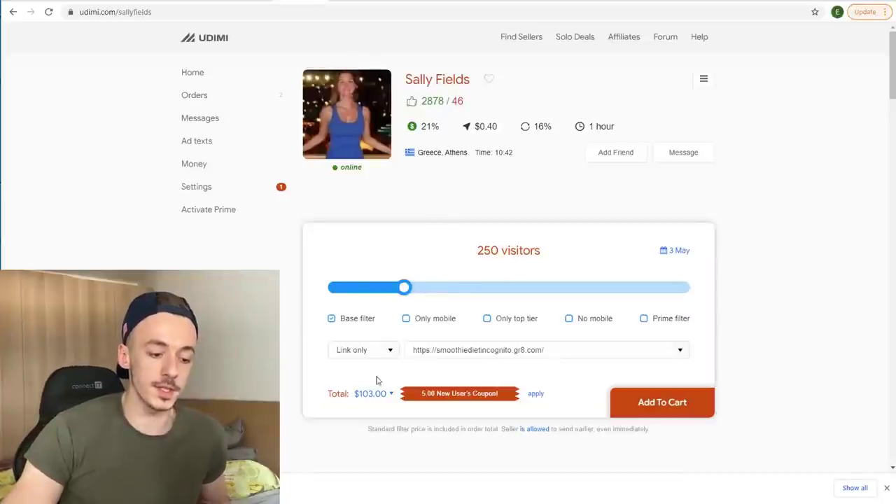
pyautogui.moveTo(403, 297); pyautogui.dragTo(347, 301)
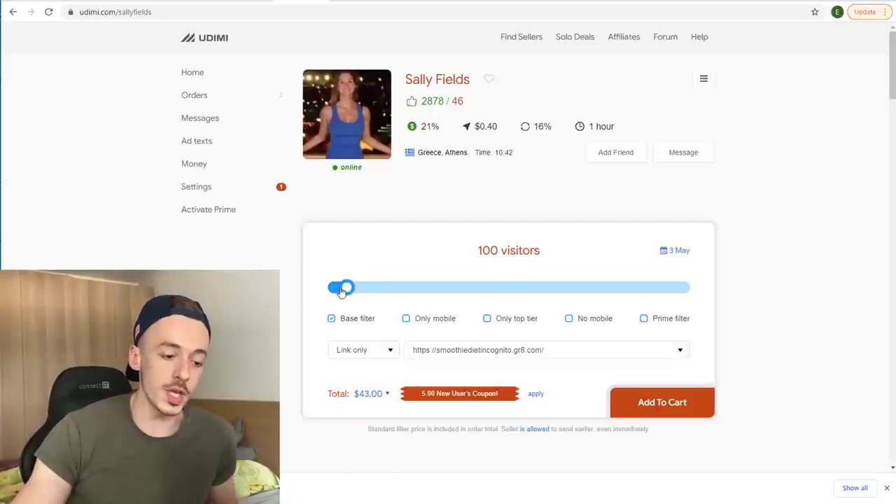
pyautogui.moveTo(343, 291); pyautogui.dragTo(327, 289)
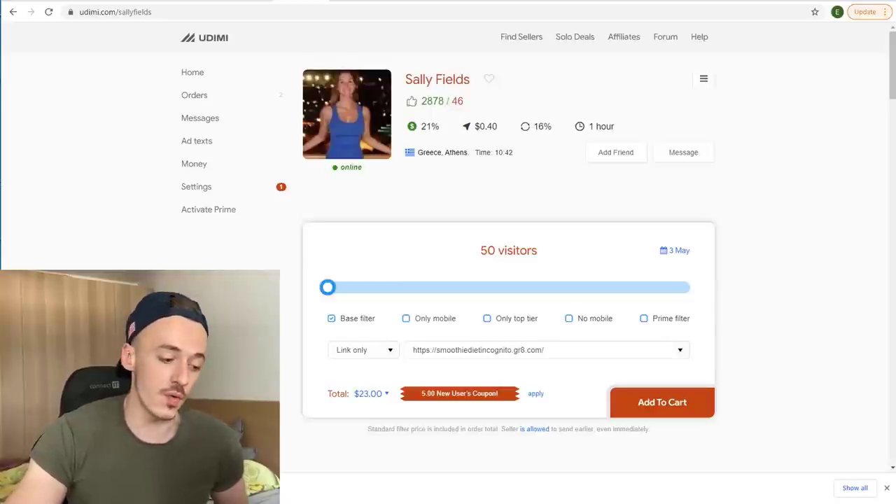
# Step: Switch to Coinbase and examine the portfolio balance and its chart over one year and over 24 hours
pyautogui.hotkey('alt', 'Tab')
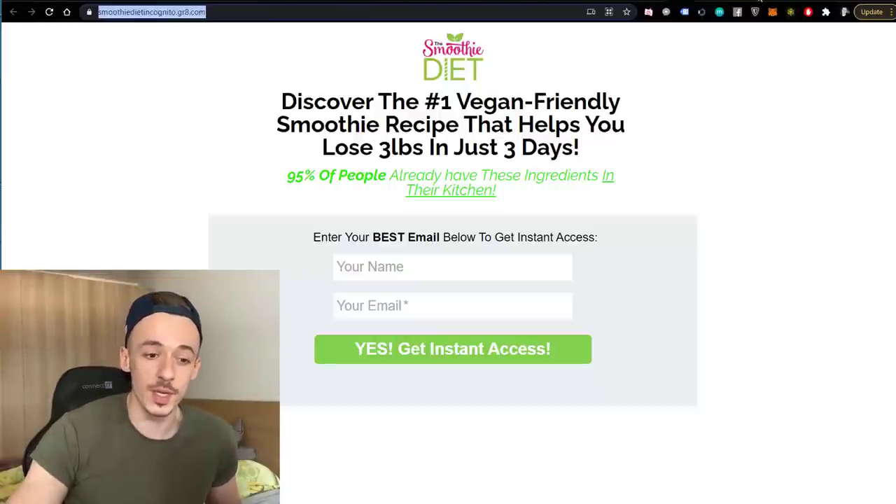
pyautogui.hotkey('alt', 'Tab')
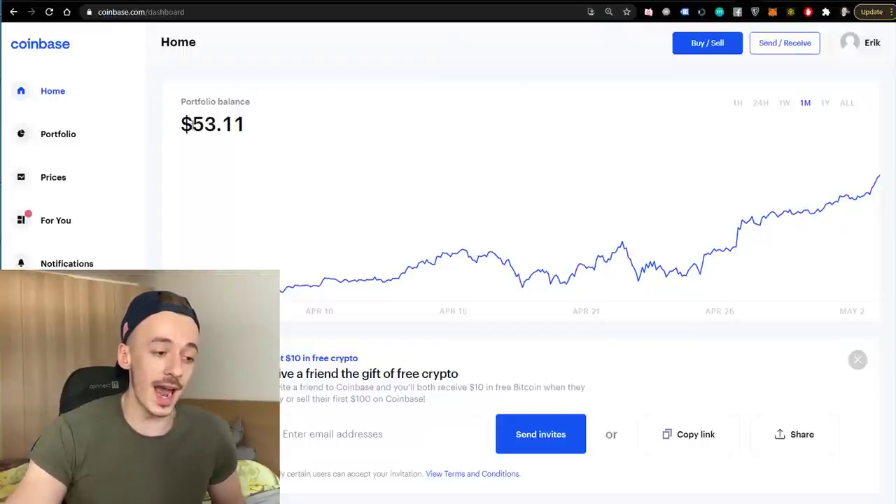
pyautogui.doubleClick(197, 125)
pyautogui.click(325, 140)
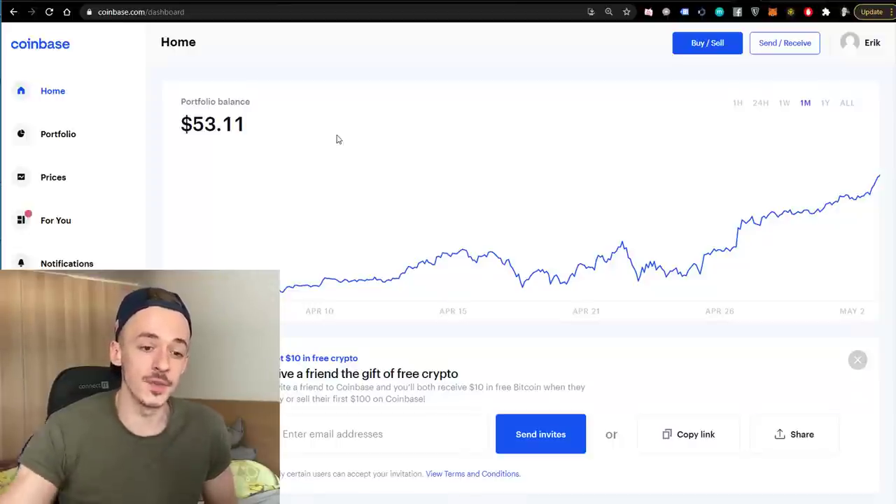
pyautogui.click(824, 104)
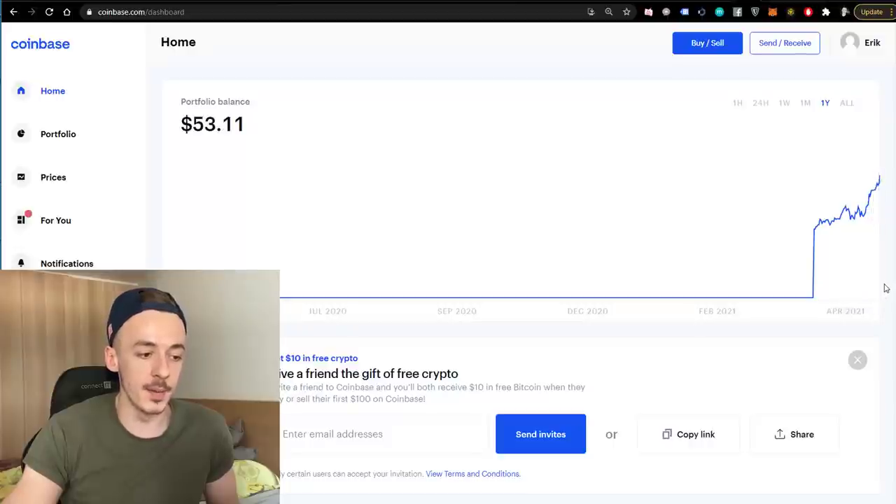
pyautogui.click(761, 104)
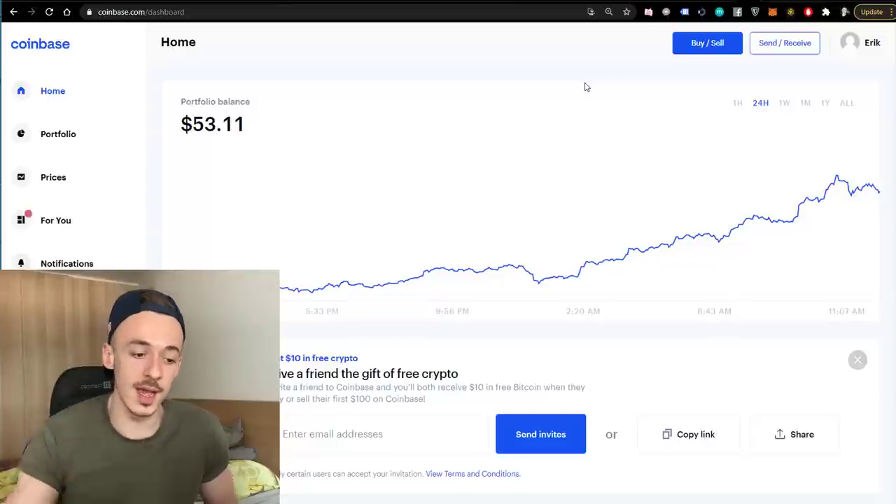
# Step: Look over the Udimi order, the Coinbase dashboard, the GetResponse autoresponder list and the GetResponse homepage
pyautogui.hotkey('alt', 'Tab')
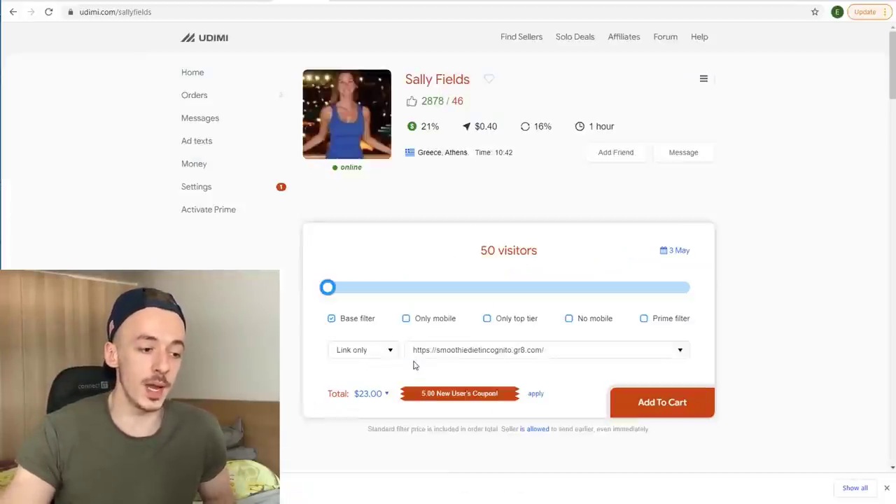
pyautogui.hotkey('alt', 'Tab')
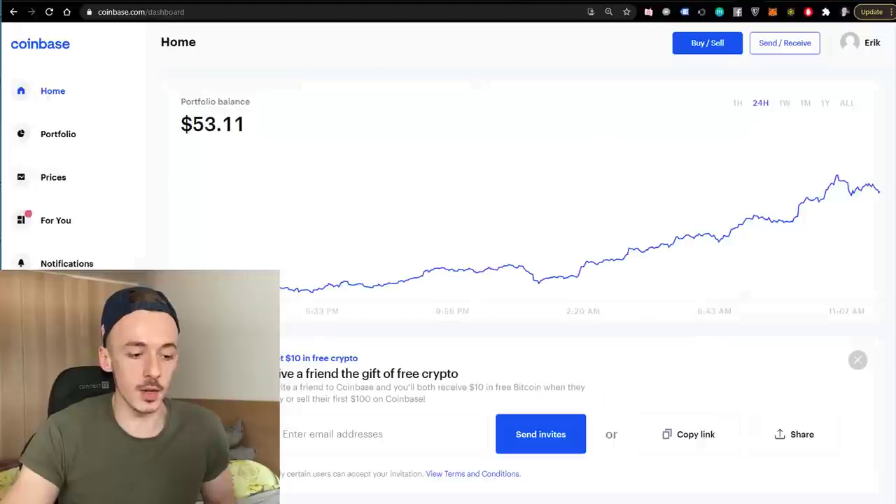
pyautogui.hotkey('alt', 'Tab')
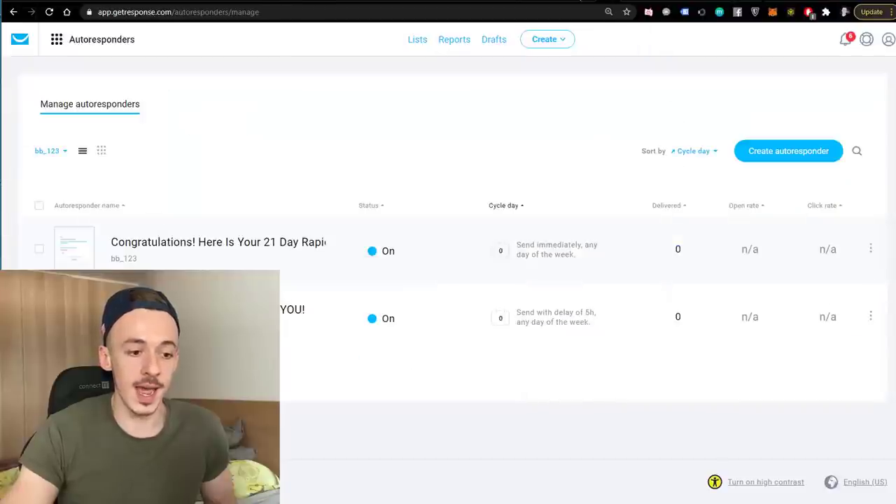
pyautogui.hotkey('alt', 'Tab')
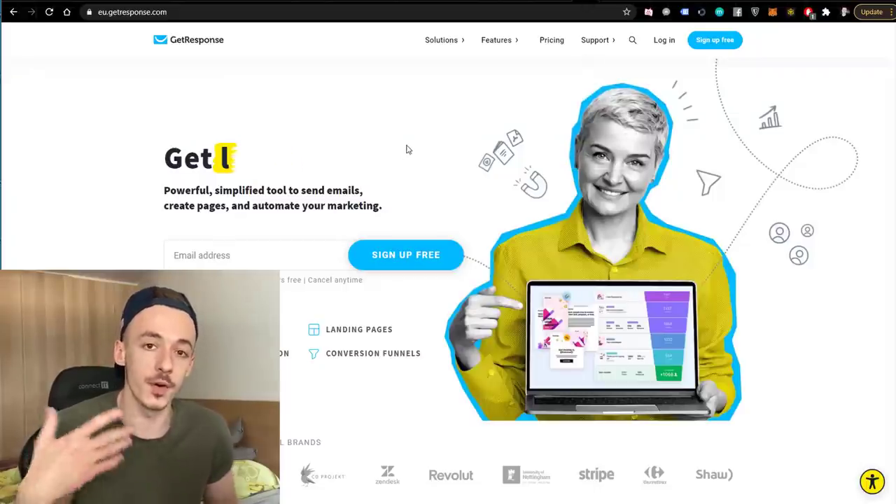